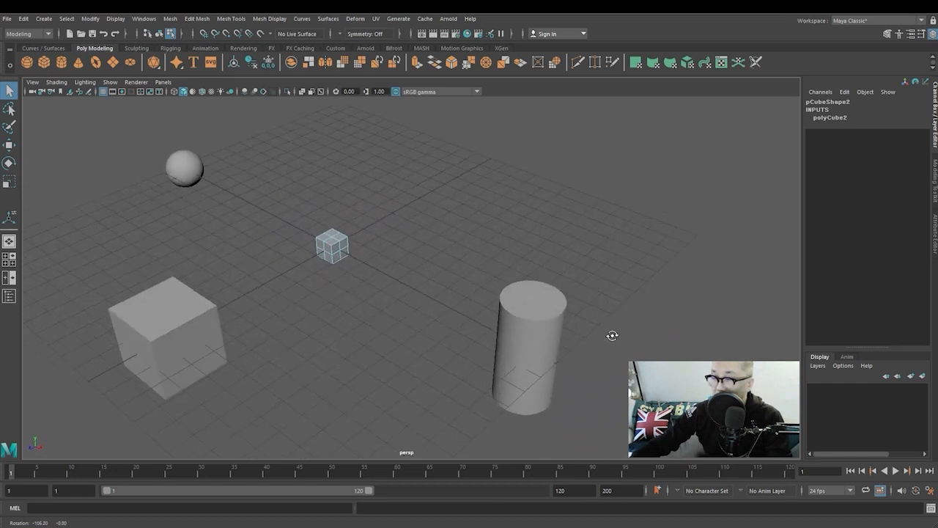
- Switch the large subdivided cube from object to face selection and select a single face low on its front-left side
key("f")
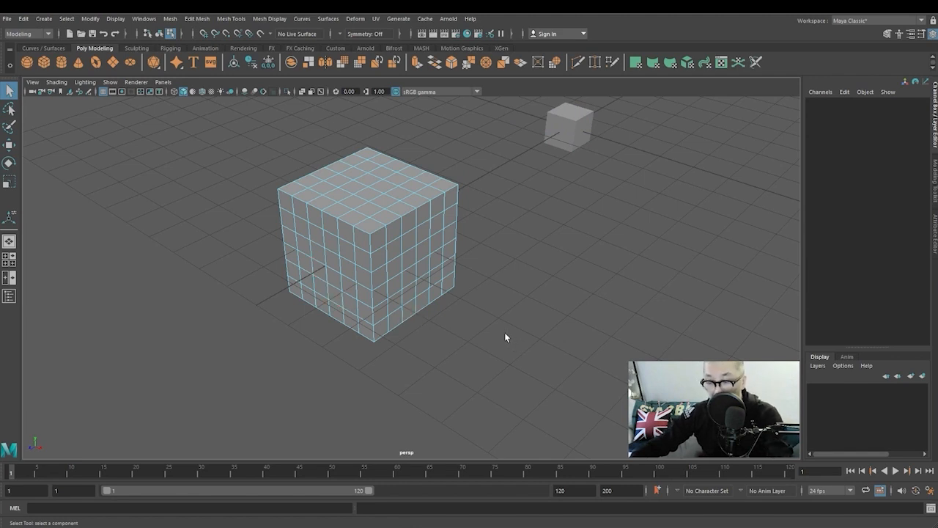
key("F8")
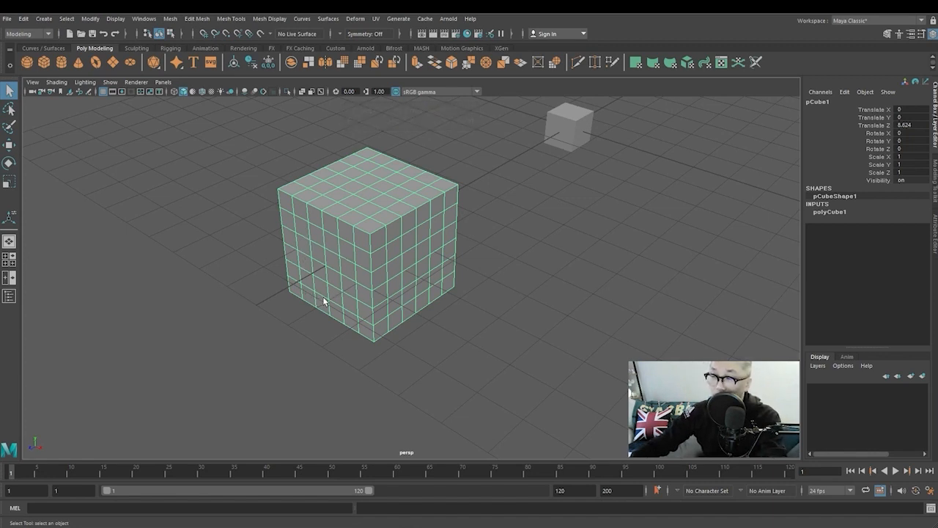
key("F8")
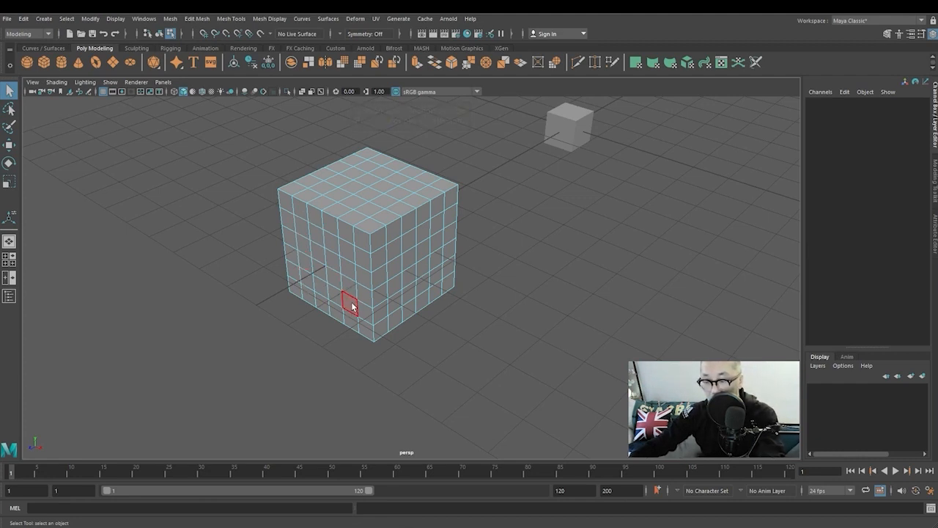
key("F11")
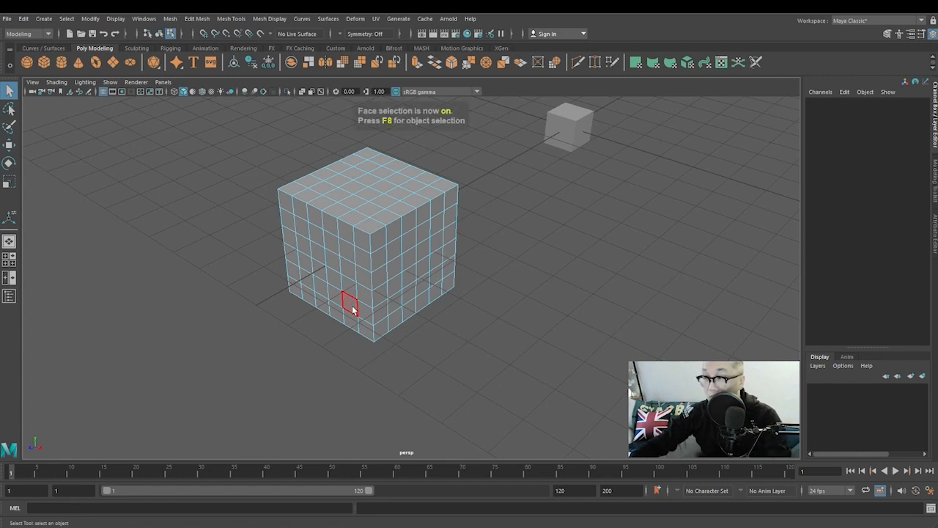
left_click(351, 308)
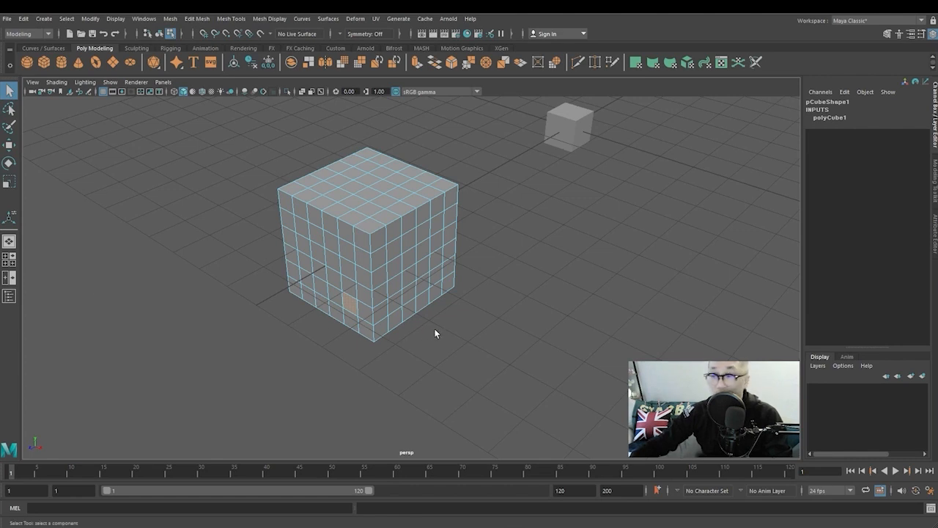
- Add neighbouring faces to the selection to form a closed rectangular ring around the middle of the cube's front-left side
left_click(346, 306)
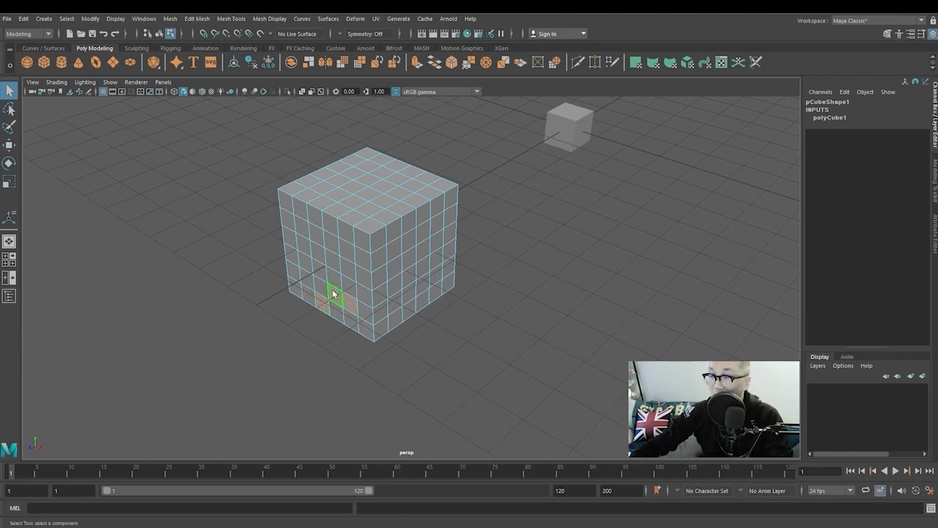
key("ctrl+z")
left_click(319, 293, "shift")
left_click(310, 284, "shift")
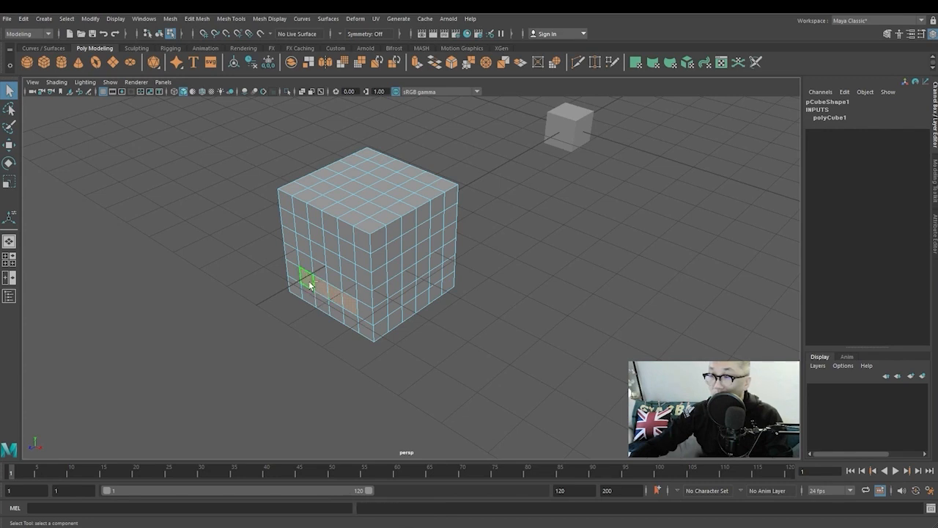
left_click(305, 268, "shift")
left_click(305, 247, "shift")
left_click(300, 227, "shift")
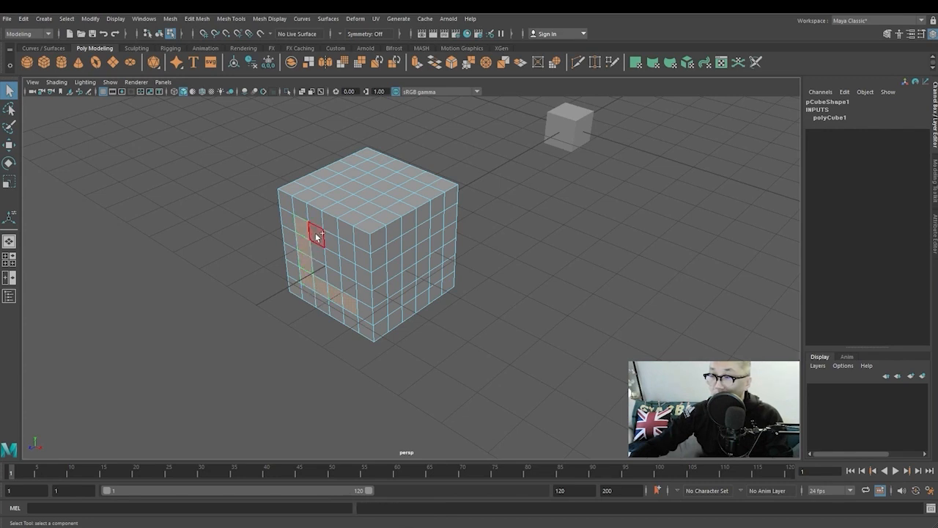
left_click(314, 233, "shift")
left_click(330, 242, "shift")
left_click(347, 255, "shift")
left_click(345, 272, "shift")
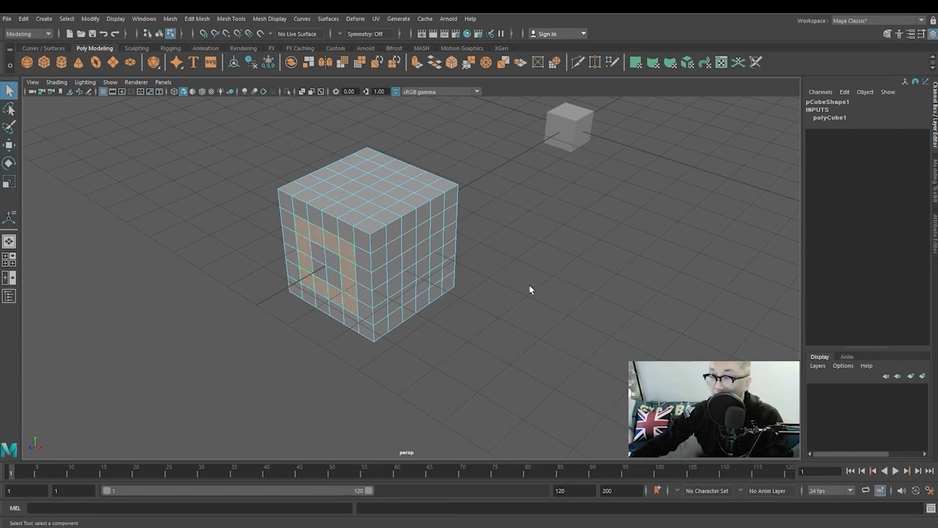
- Rework the face selection so the ring's lower side runs along the next row down on the cube's front-left side
left_click(346, 309, "shift")
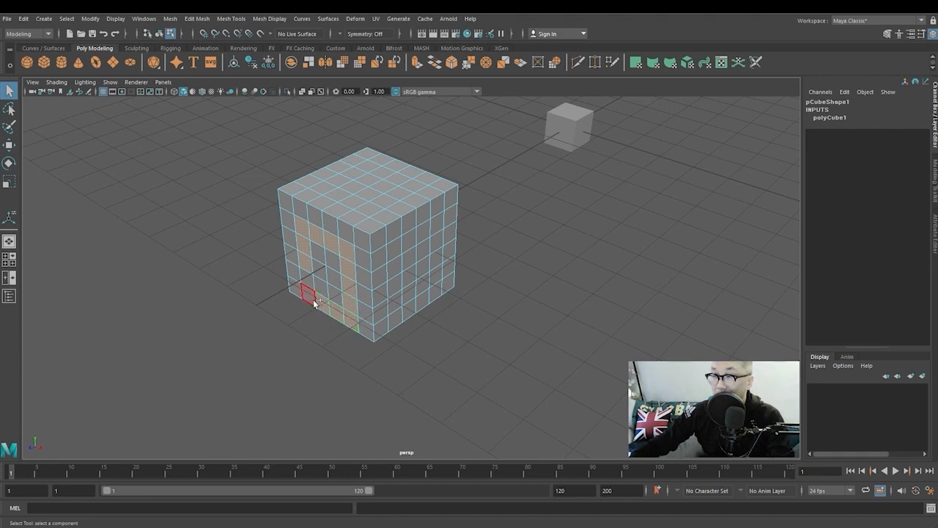
left_click(321, 301, "shift")
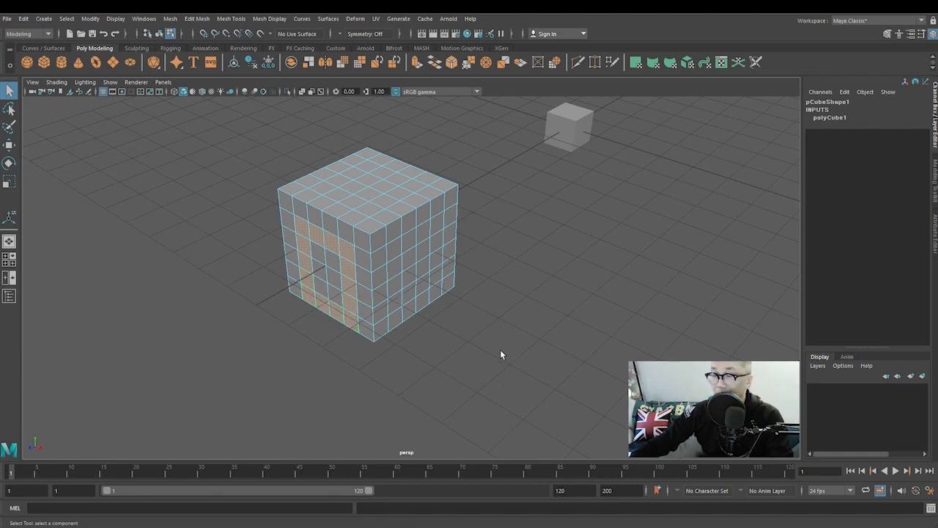
middle_click_drag(506, 329, 546, 320, "alt")
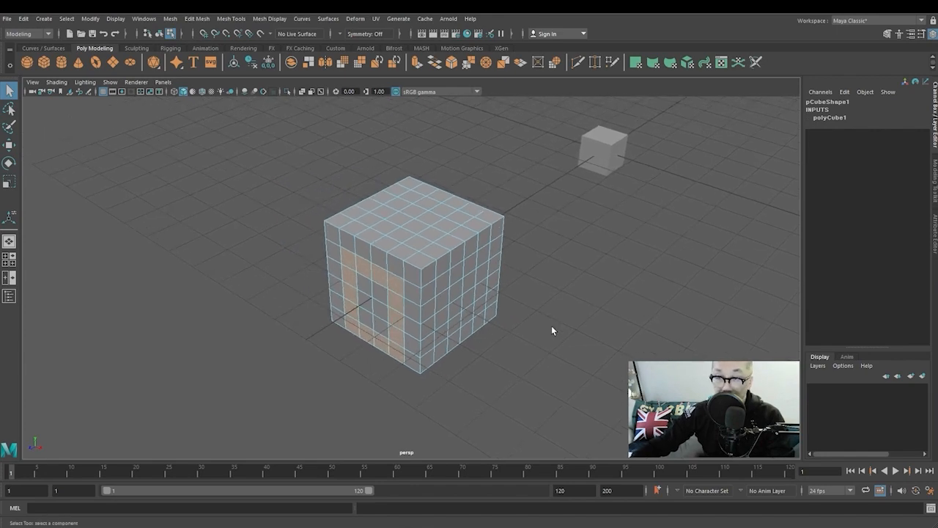
left_click_drag(551, 326, 485, 383, "alt")
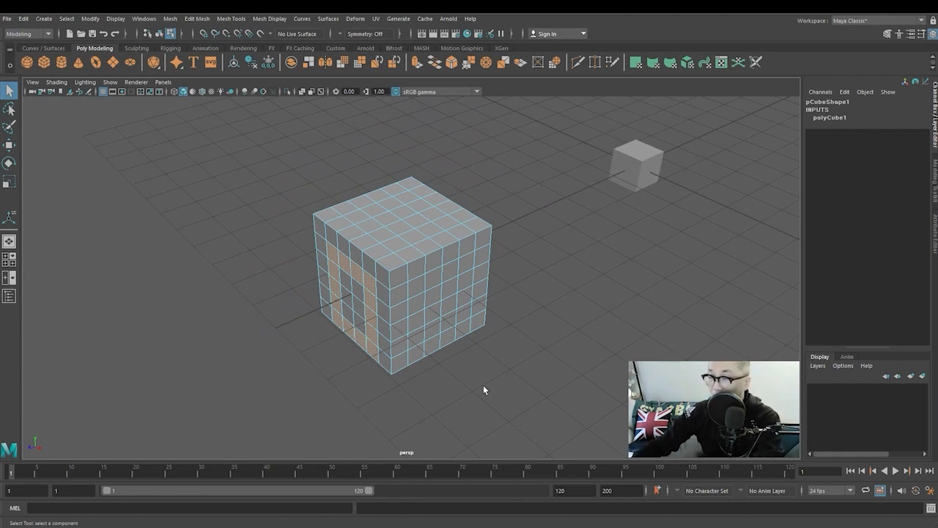
- Try edge selection on the large cube, clear it, and select a vertical vertex loop running over the top
key("F10")
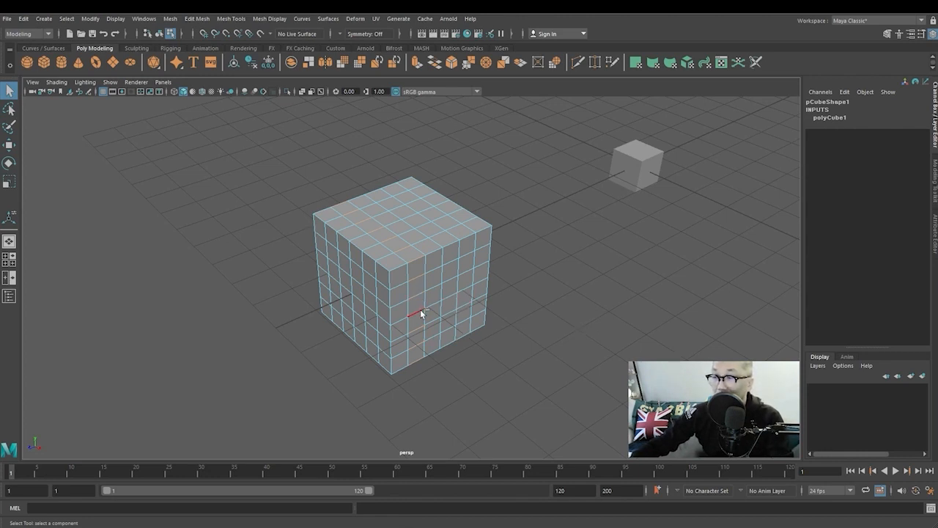
left_click(522, 377)
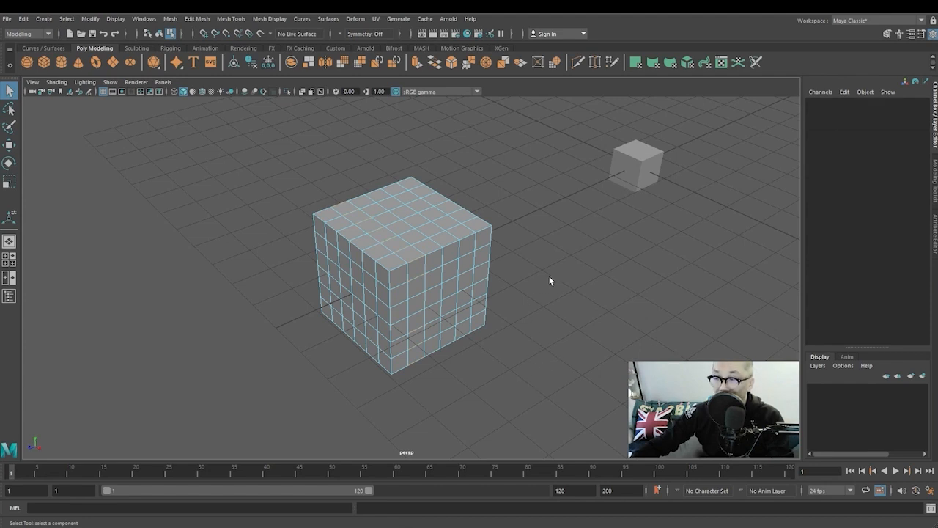
key("b")
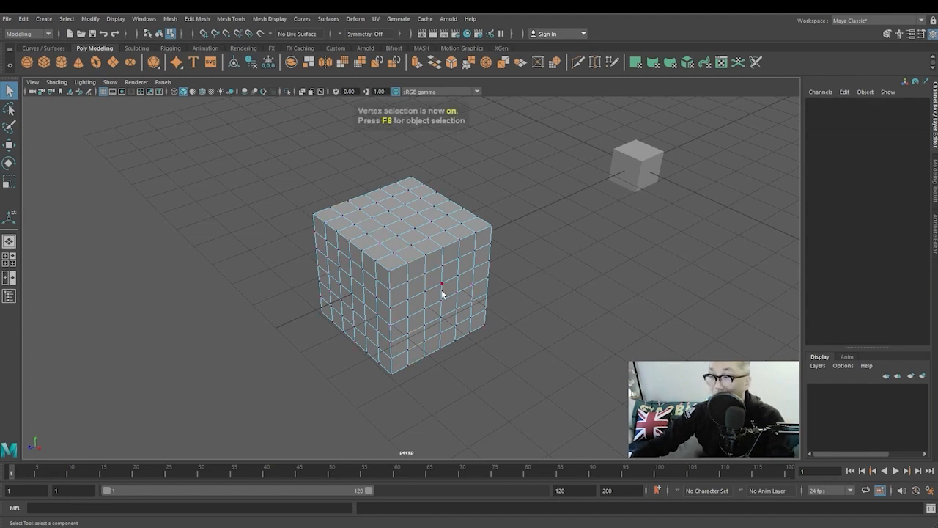
left_click(442, 299)
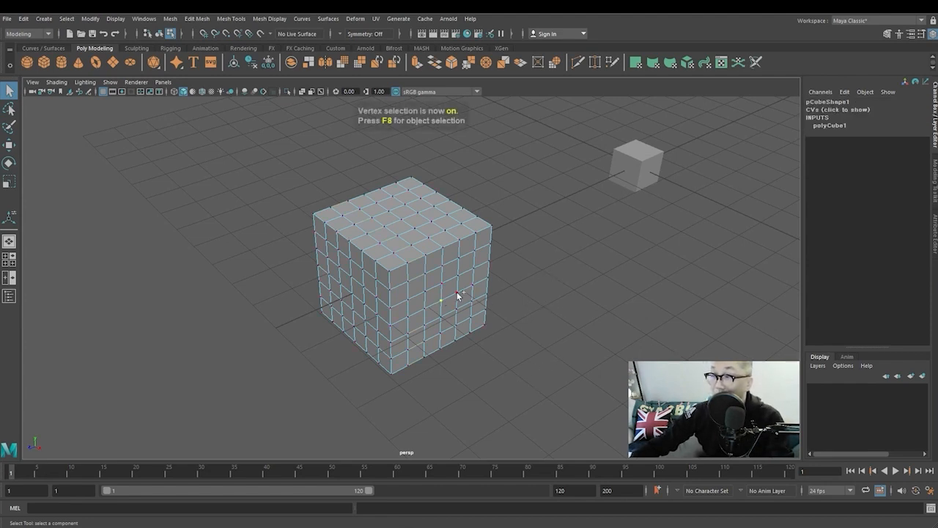
left_click(426, 284)
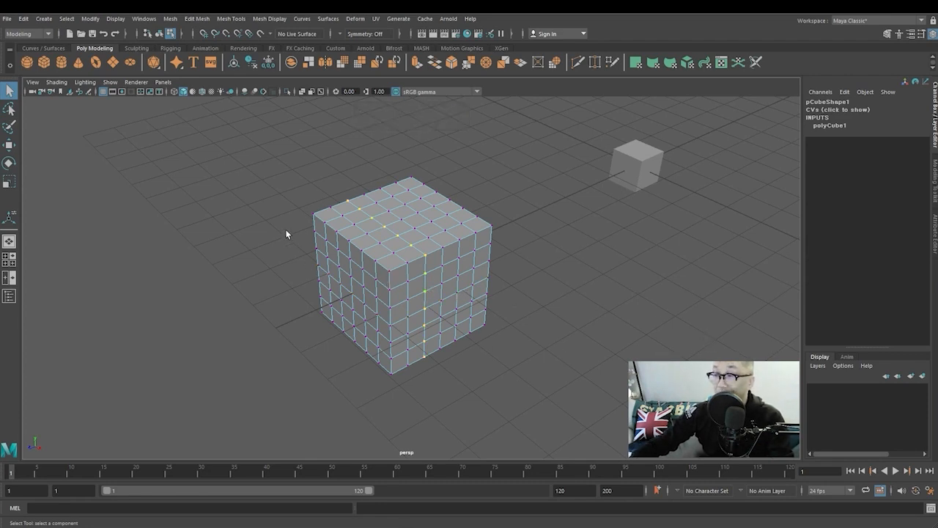
- Box-select groups of vertices on the cube, including those near the top's far corner, and clear the selection
left_click_drag(287, 202, 580, 360)
left_click_drag(288, 157, 547, 256)
left_click(428, 242)
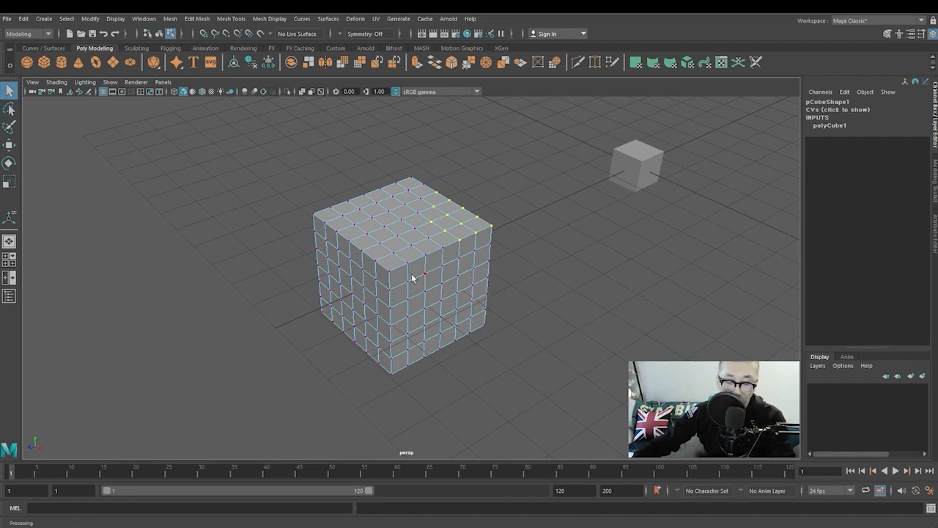
middle_click_drag(413, 274, 441, 271, "alt")
left_click_drag(441, 271, 426, 200, "alt")
left_click_drag(473, 339, 461, 362, "alt")
left_click(460, 361)
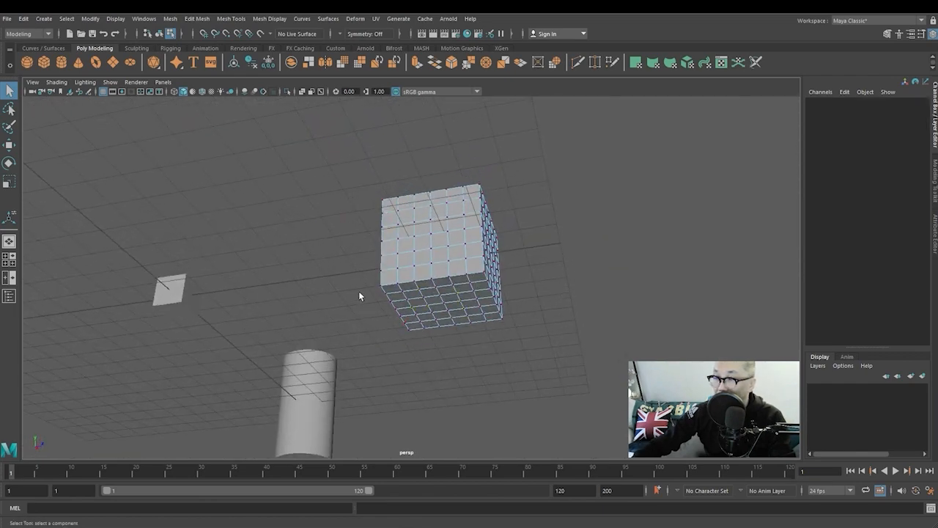
- Box-select a group of vertices across the cube's upper corner and deselect it from another viewing angle
left_click_drag(360, 293, 465, 293, "alt")
middle_click_drag(505, 240, 550, 270, "alt")
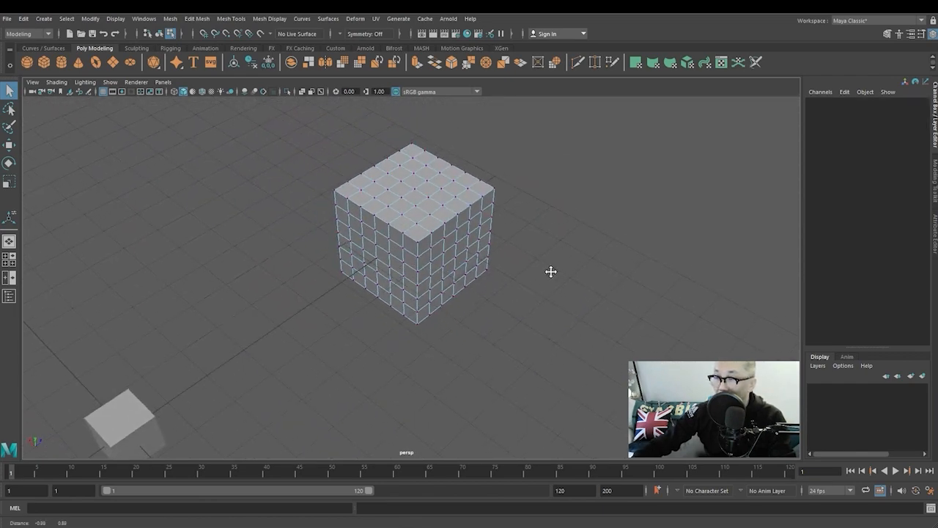
left_click_drag(517, 170, 433, 254)
left_click(230, 283)
left_click_drag(537, 333, 467, 250, "alt")
left_click(626, 256)
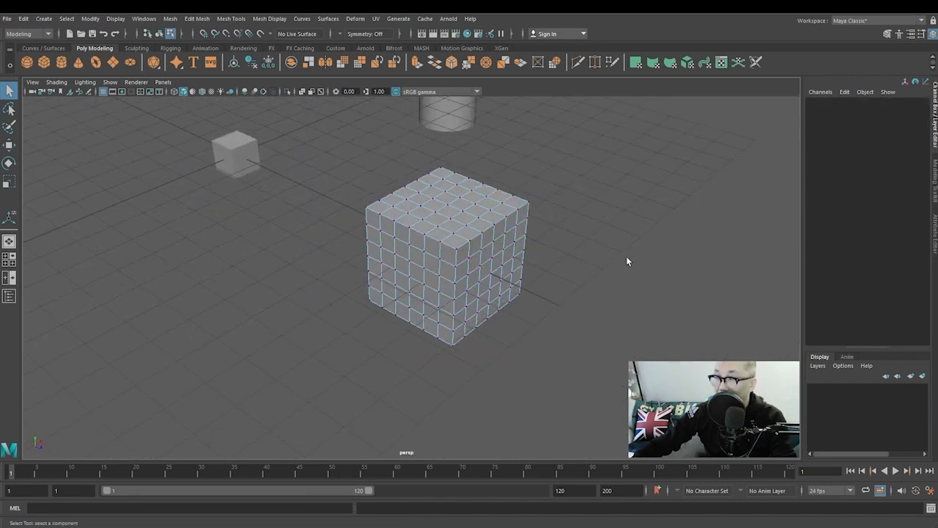
- Try several vertex selections on the cube, including part of a row low on its front-left side
left_click_drag(568, 203, 285, 275)
left_click(583, 273)
left_click(251, 270)
left_click_drag(414, 297, 414, 302)
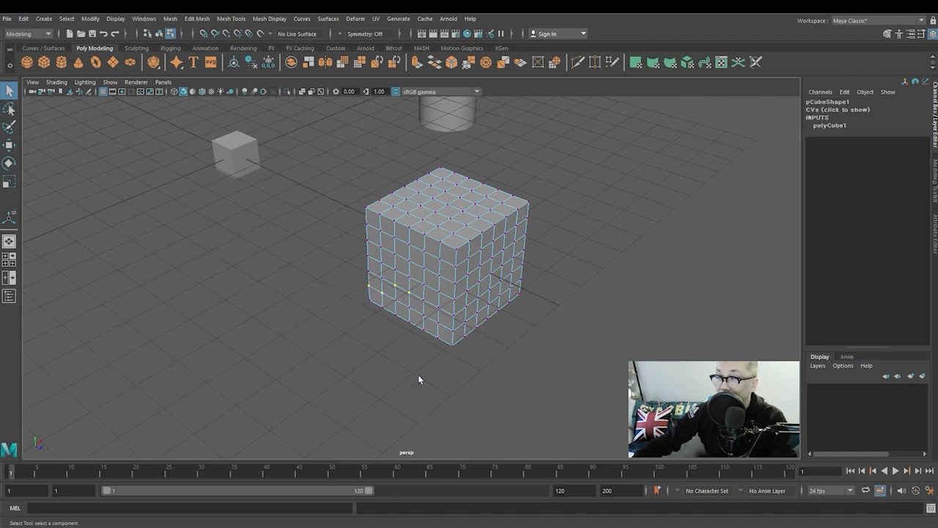
left_click_drag(419, 379, 395, 309, "alt")
left_click_drag(317, 184, 412, 242)
left_click_drag(412, 242, 293, 374, "alt")
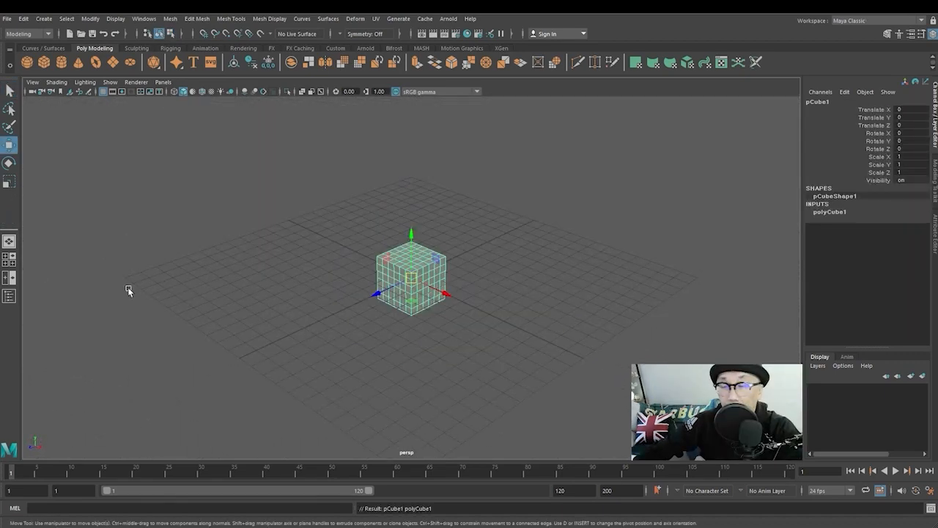
- Reselect the new subdivided cube and toggle between object and component modes, ending in vertex selection
scroll(399, 288, "up", 5)
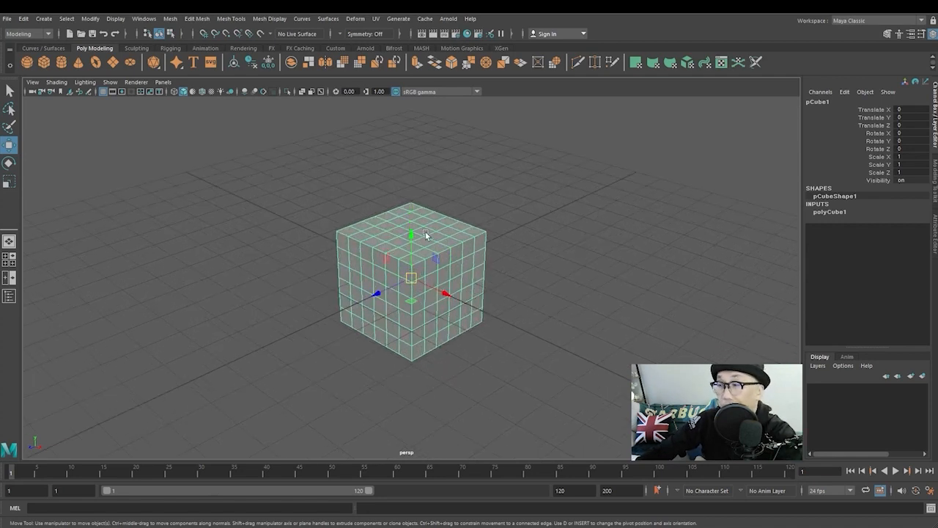
left_click(353, 183)
left_click(394, 235)
key("F8")
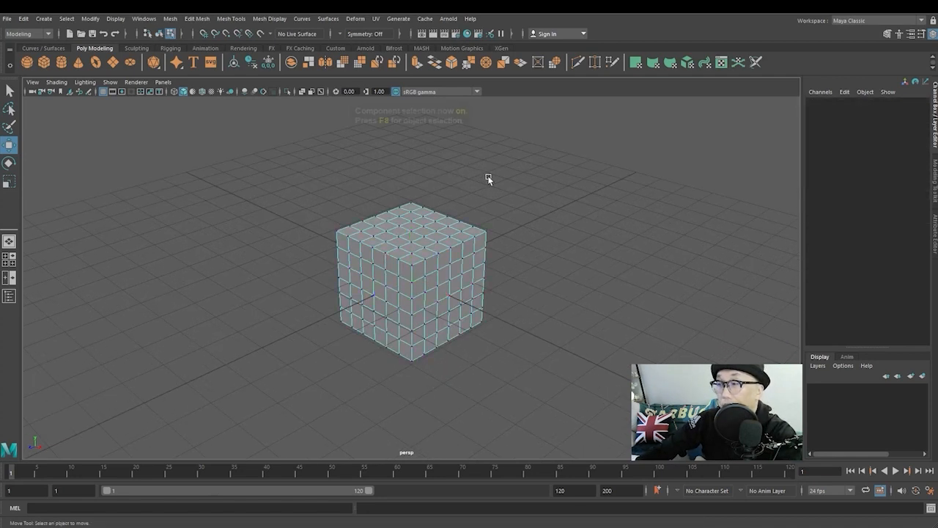
left_click(157, 36)
key("F8")
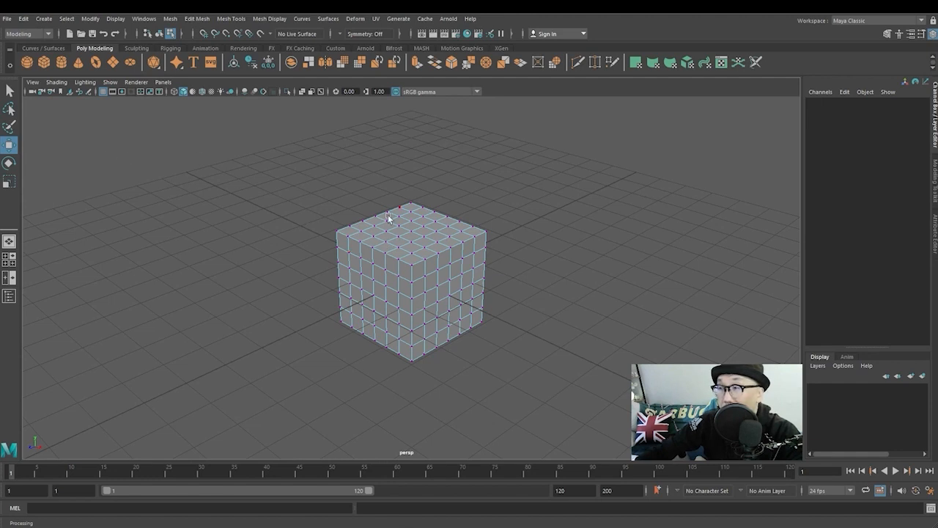
- Select the vertices at the back of the cube's top and raise them with the Move tool to form a tapered block
left_click_drag(319, 173, 473, 223)
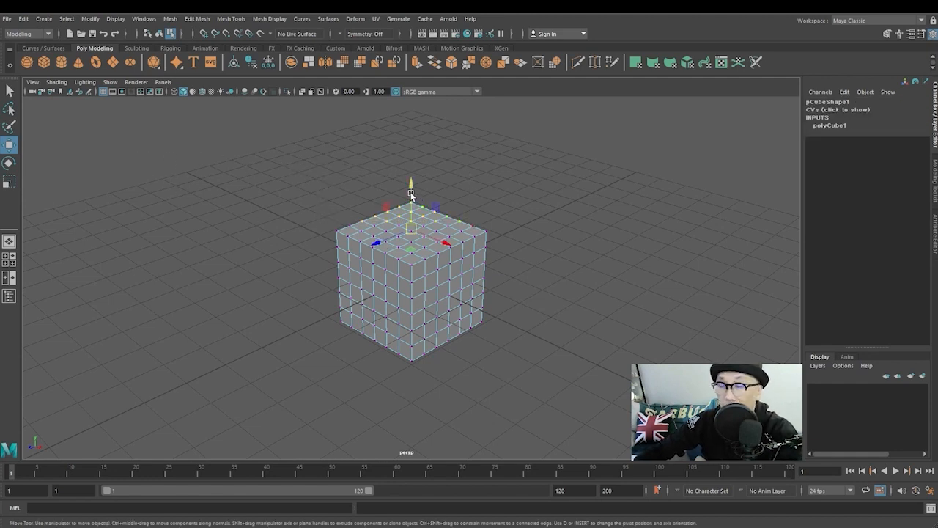
key("e")
key("r")
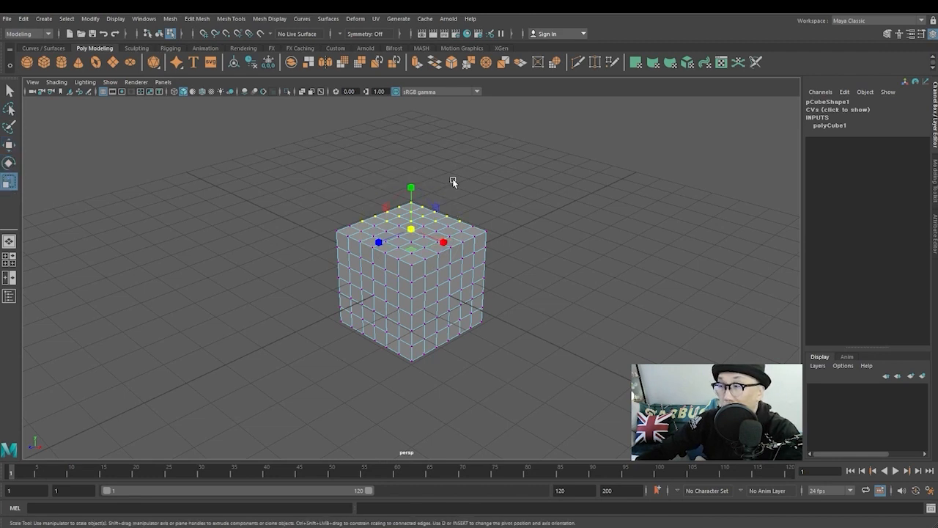
key("w")
left_click_drag(412, 209, 412, 170, "shift")
- Pull a group of vertices on the cube's right side outward, and an edge near the upper corner outward along X
mouse_move(513, 271)
left_mouse_down()
mouse_move(480, 299)
mouse_move(540, 313)
mouse_move(512, 265)
left_mouse_up()
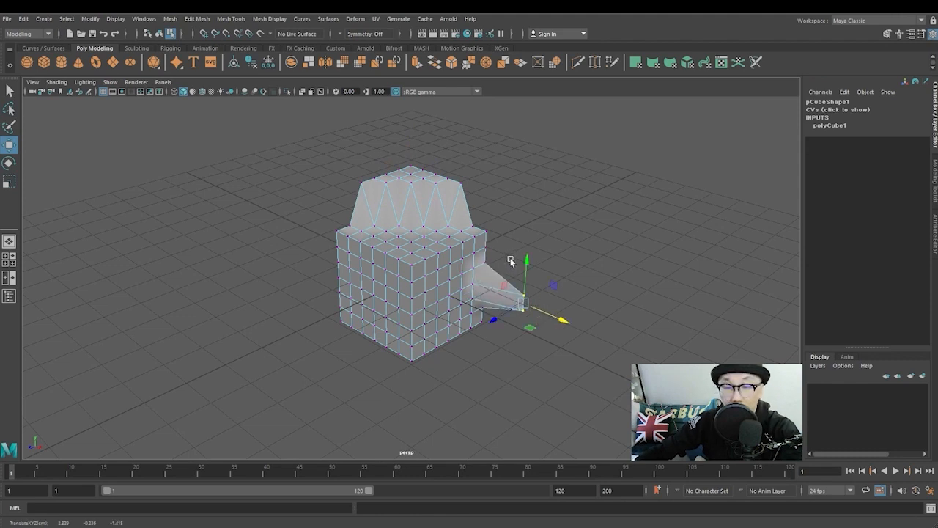
key("F10")
left_click(486, 243)
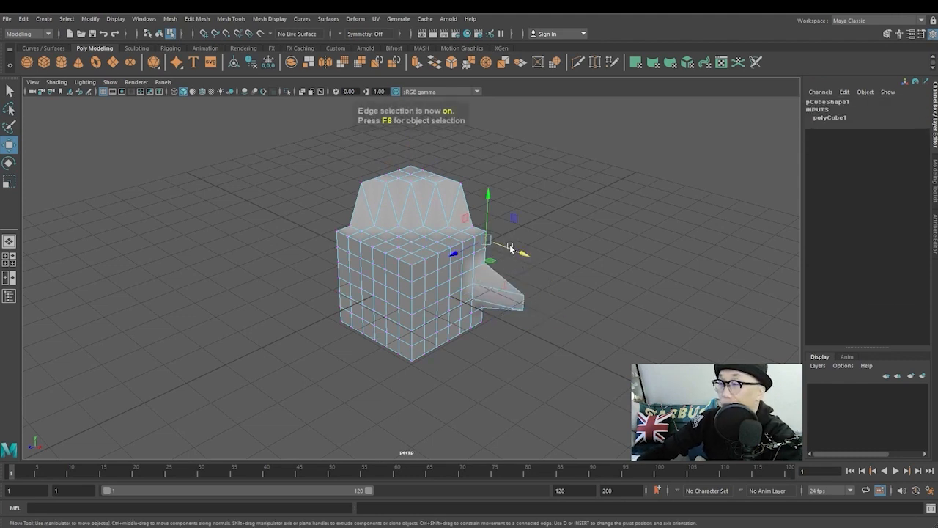
left_click_drag(509, 250, 540, 258)
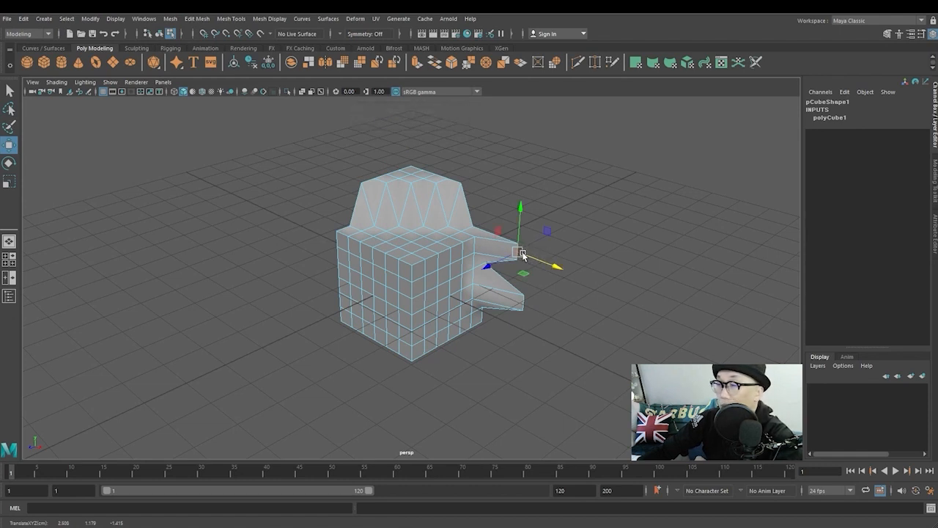
- Switch to face selection and pull a face on the cube's front-left side outward along Z into a spike
key("F11")
left_click(470, 273)
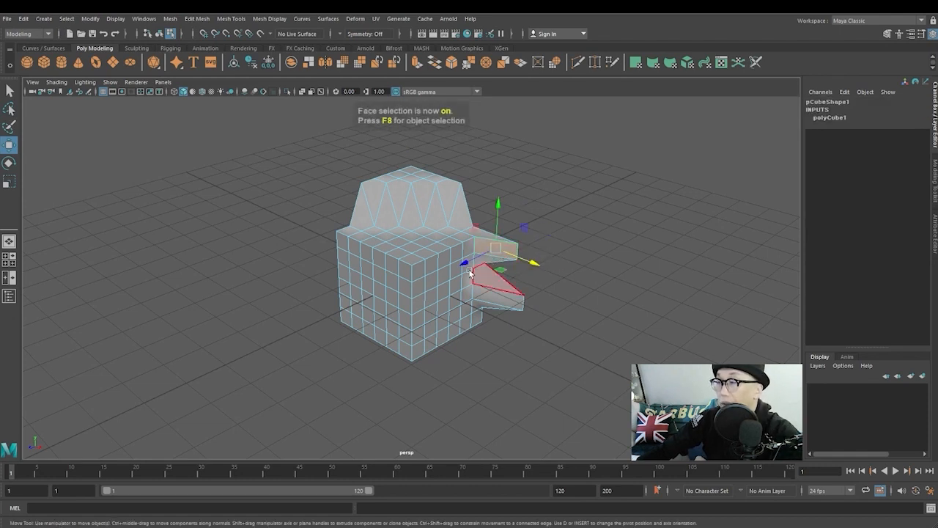
left_click(372, 284)
left_click_drag(364, 280, 309, 260, "shift")
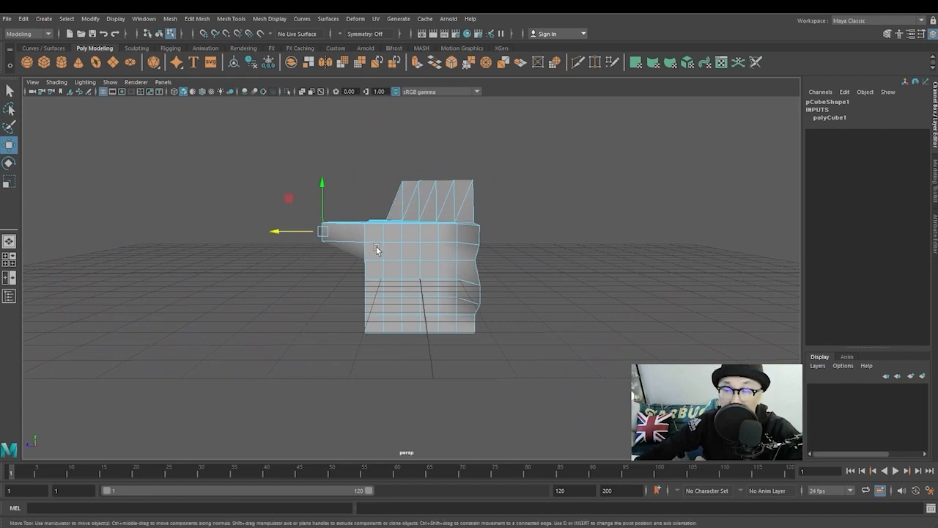
left_click_drag(548, 253, 469, 297, "alt")
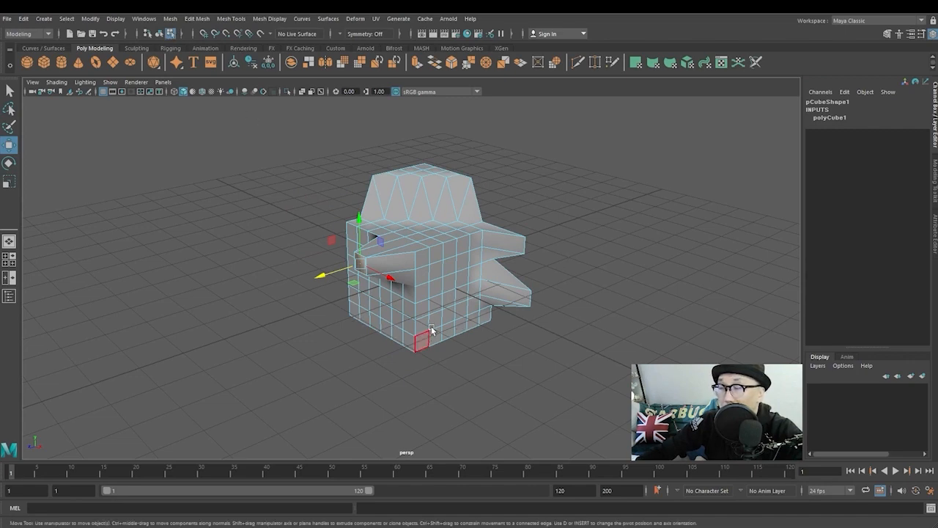
- Use the Select Tool to box-select groups of faces across the upper part of the reshaped cube
left_click_drag(431, 330, 494, 324, "alt")
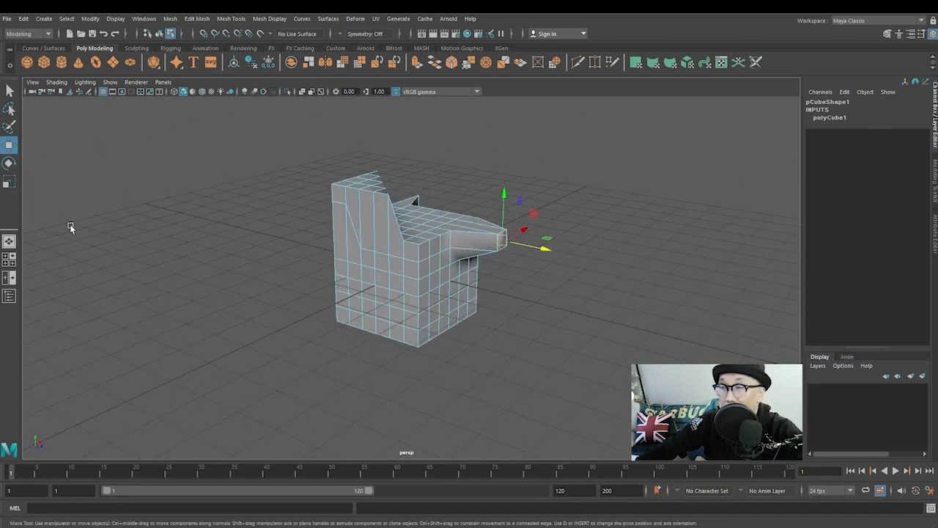
left_click(10, 92)
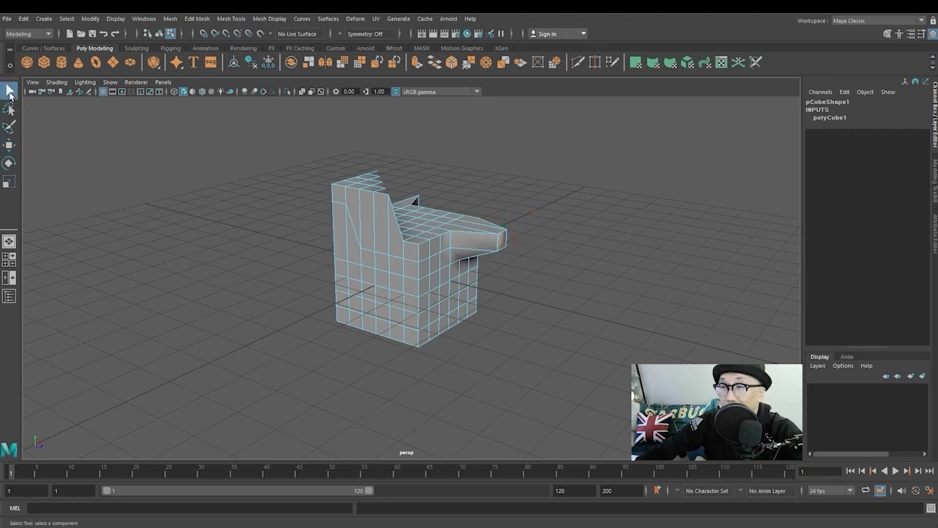
left_click_drag(267, 215, 385, 244)
left_click_drag(286, 162, 362, 211)
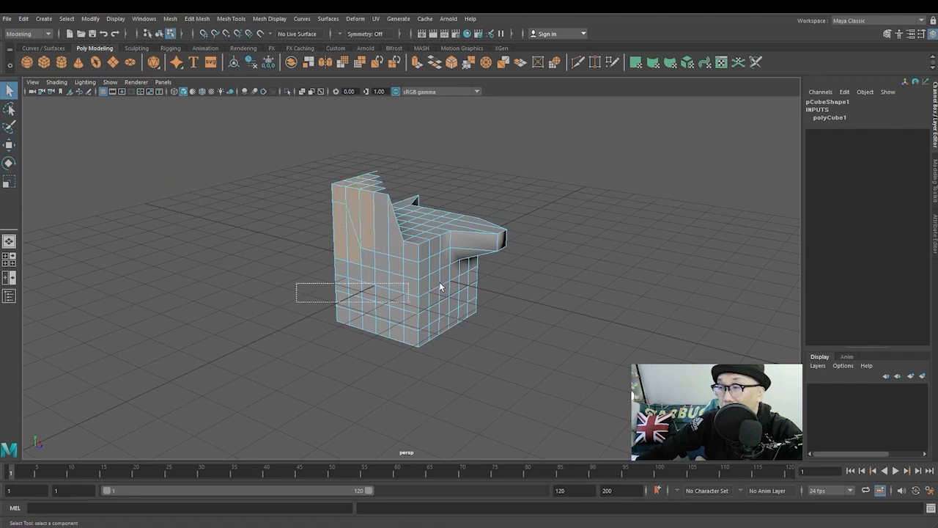
left_click_drag(439, 283, 464, 199)
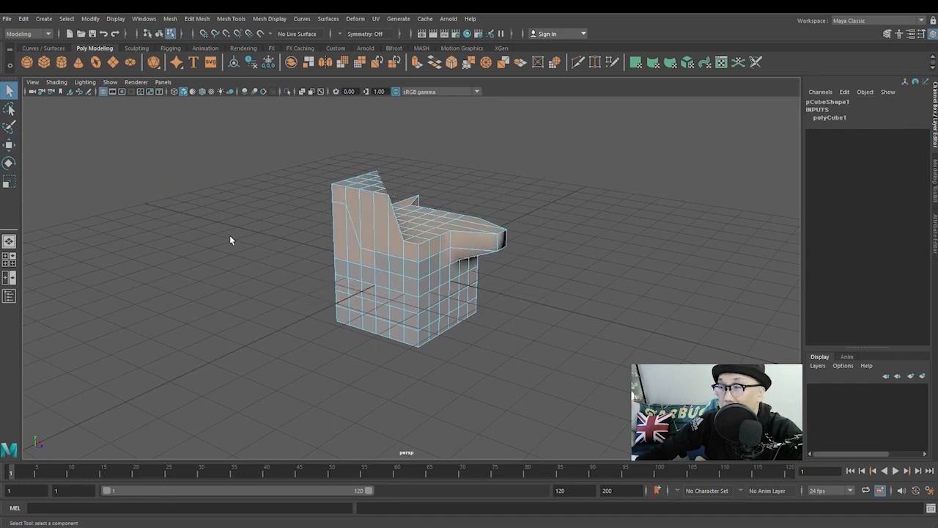
key("F11")
- Use the Lasso Tool to select a freeform patch of side faces, and a strip running across the cube's side and underside
left_click(9, 109)
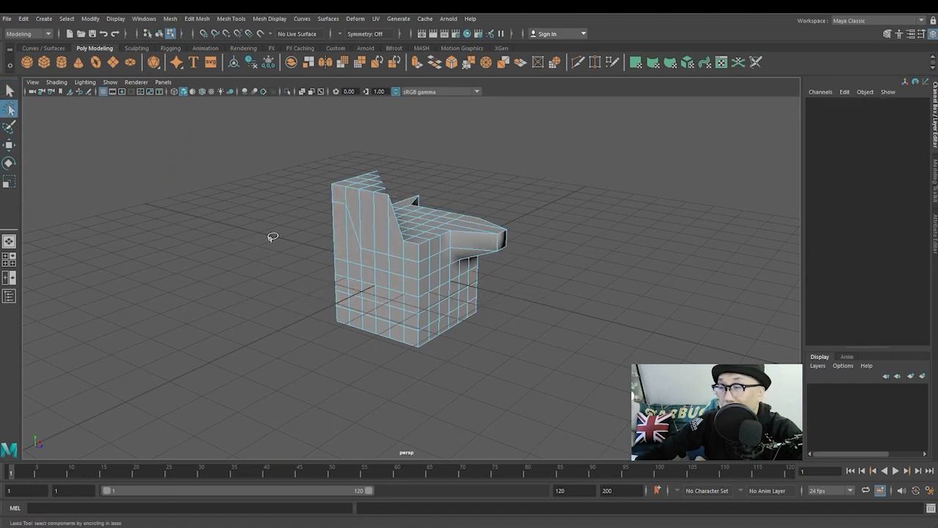
mouse_move(295, 240)
left_mouse_down()
mouse_move(330, 241)
mouse_move(370, 258)
mouse_move(396, 281)
mouse_move(392, 293)
mouse_move(363, 295)
mouse_move(360, 313)
mouse_move(304, 310)
mouse_move(286, 247)
mouse_move(300, 244)
left_mouse_up()
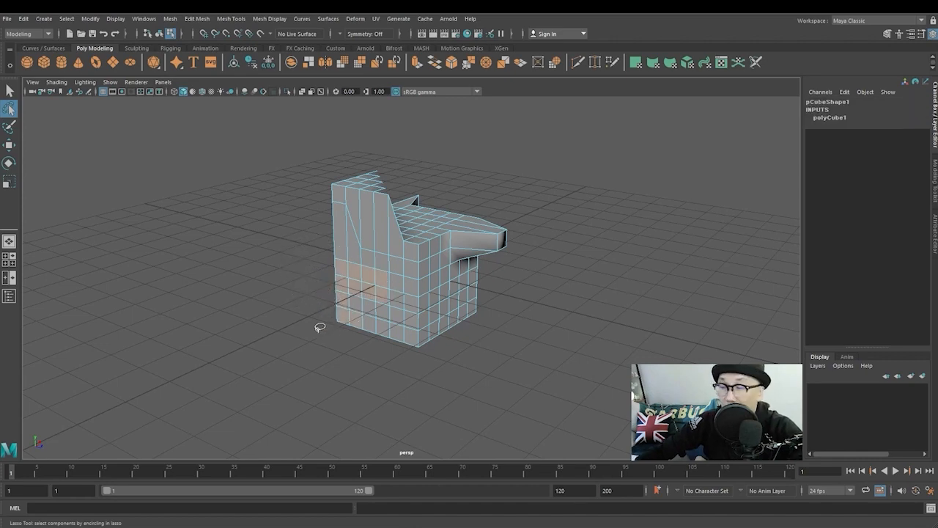
mouse_move(318, 325)
left_mouse_down("alt")
mouse_move(367, 330)
mouse_move(324, 324)
left_mouse_up("alt")
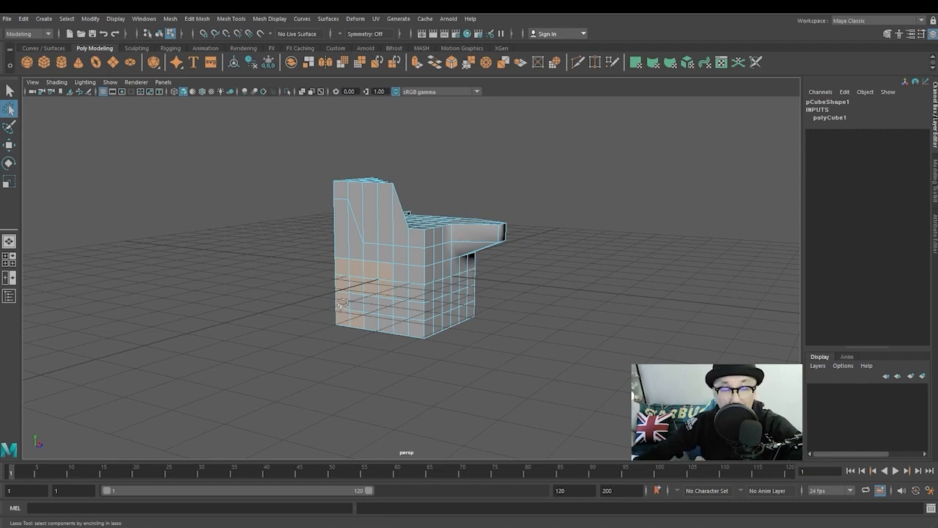
left_click(318, 252)
mouse_move(394, 355)
left_mouse_down()
mouse_move(405, 271)
mouse_move(425, 310)
mouse_move(412, 343)
mouse_move(389, 355)
mouse_move(374, 341)
mouse_move(425, 274)
left_mouse_up()
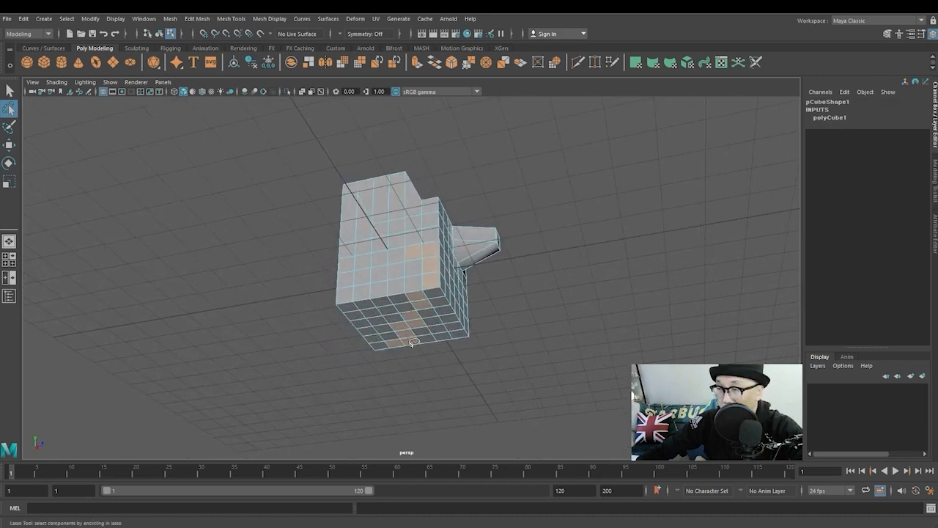
left_click_drag(345, 345, 442, 369, "alt")
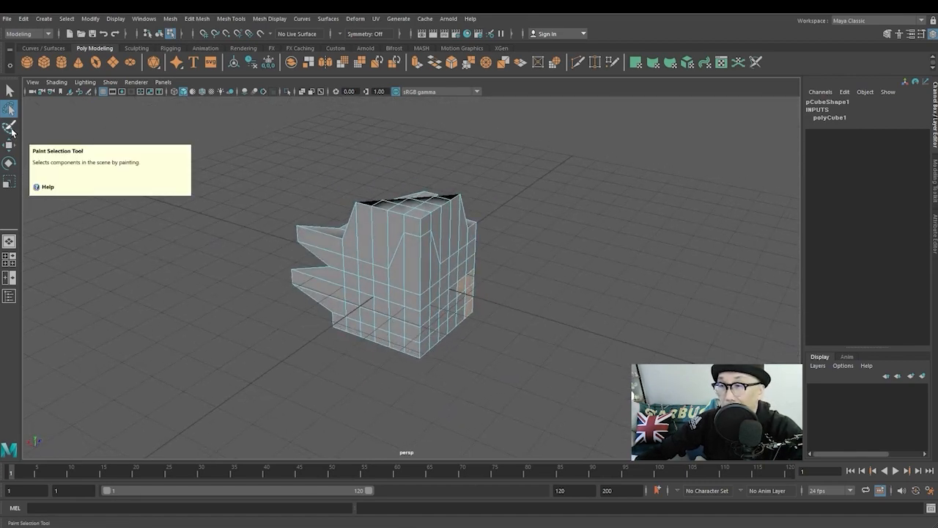
- Use the Paint Selection Tool to brush-select faces across the cube's sides and underside
left_click(9, 128)
mouse_move(340, 340)
left_mouse_down()
mouse_move(389, 317)
mouse_move(383, 283)
mouse_move(375, 295)
mouse_move(383, 335)
left_mouse_up()
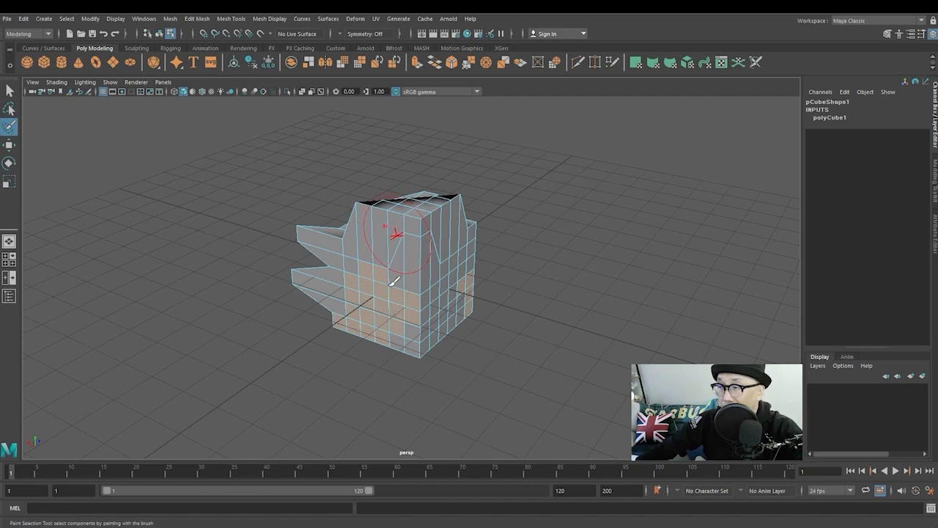
mouse_move(389, 242)
left_mouse_down("alt")
mouse_move(391, 224)
mouse_move(425, 248)
mouse_move(324, 252)
mouse_move(345, 227)
mouse_move(335, 237)
mouse_move(345, 240)
mouse_move(343, 229)
left_mouse_up("alt")
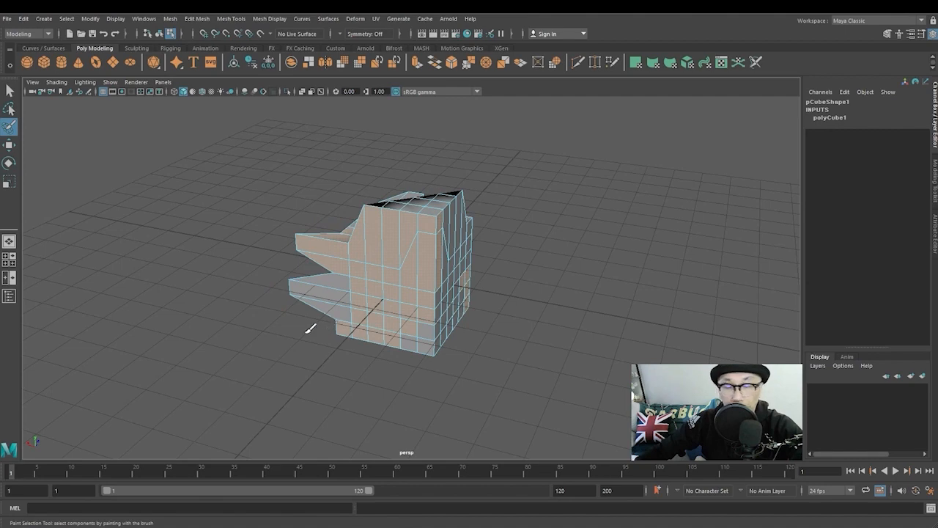
mouse_move(279, 357)
left_mouse_down("alt")
mouse_move(389, 356)
mouse_move(414, 283)
mouse_move(325, 339)
mouse_move(396, 273)
mouse_move(391, 327)
mouse_move(377, 324)
mouse_move(384, 285)
mouse_move(329, 330)
mouse_move(357, 329)
mouse_move(392, 250)
left_mouse_up("alt")
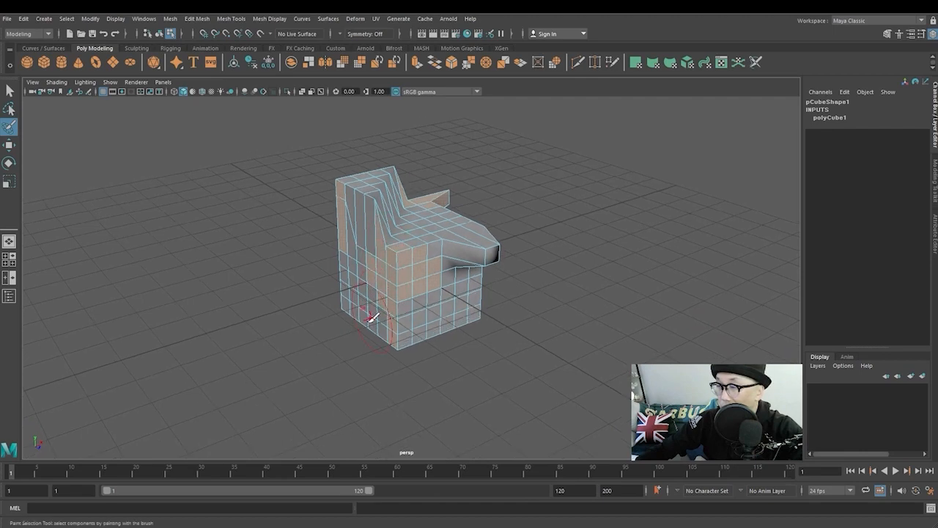
left_click_drag(372, 318, 372, 242, "alt")
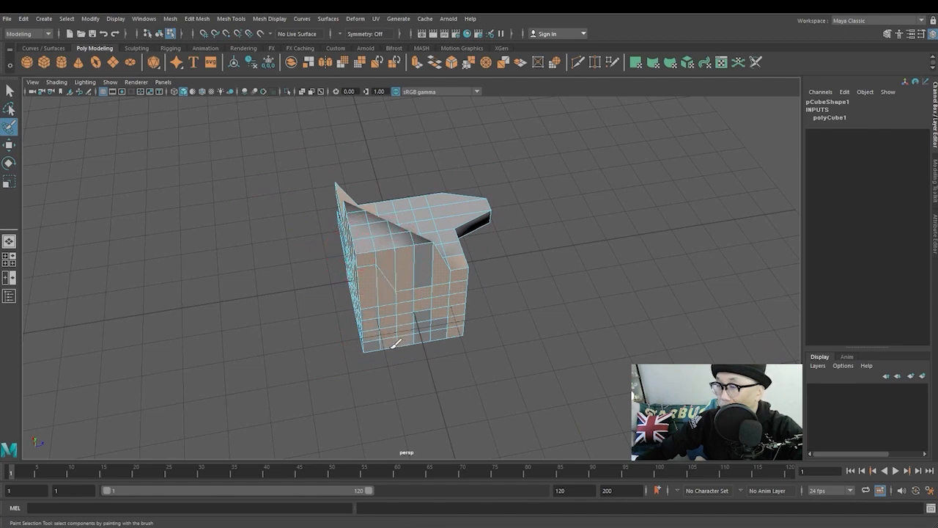
left_click_drag(414, 373, 528, 305, "alt")
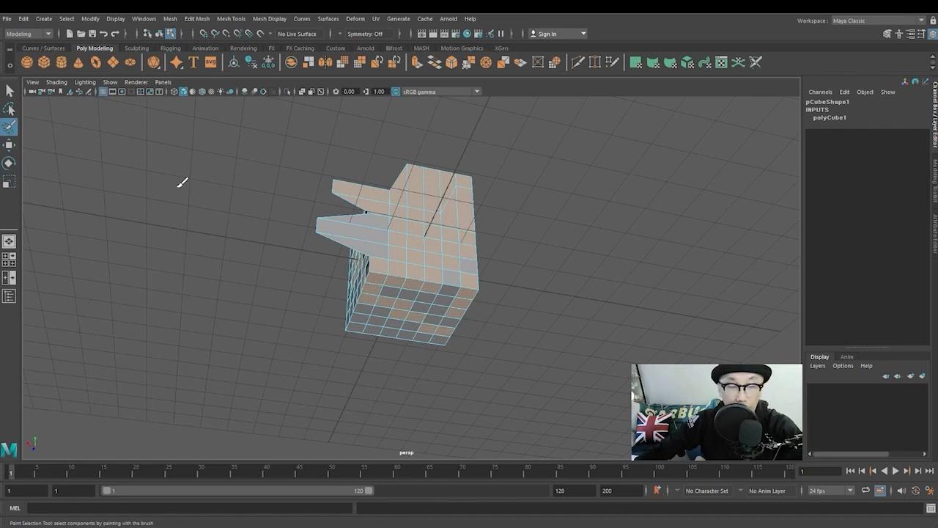
- Clear the face selection and paint-select a new band of faces below the front spike and around the corner
left_click(10, 110)
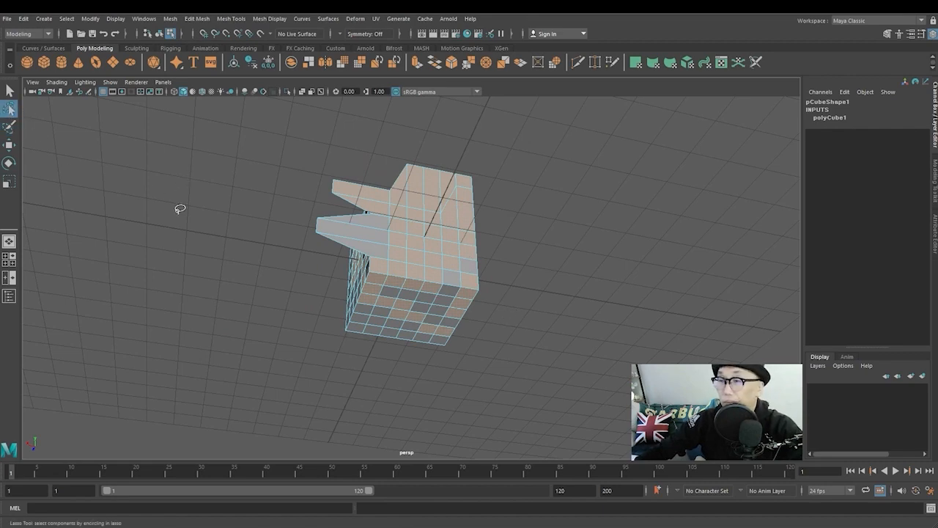
left_click_drag(245, 220, 228, 276, "alt")
left_click(264, 218)
mouse_move(264, 218)
left_mouse_down("alt")
mouse_move(296, 244)
mouse_move(373, 246)
left_mouse_up("alt")
left_click(10, 127)
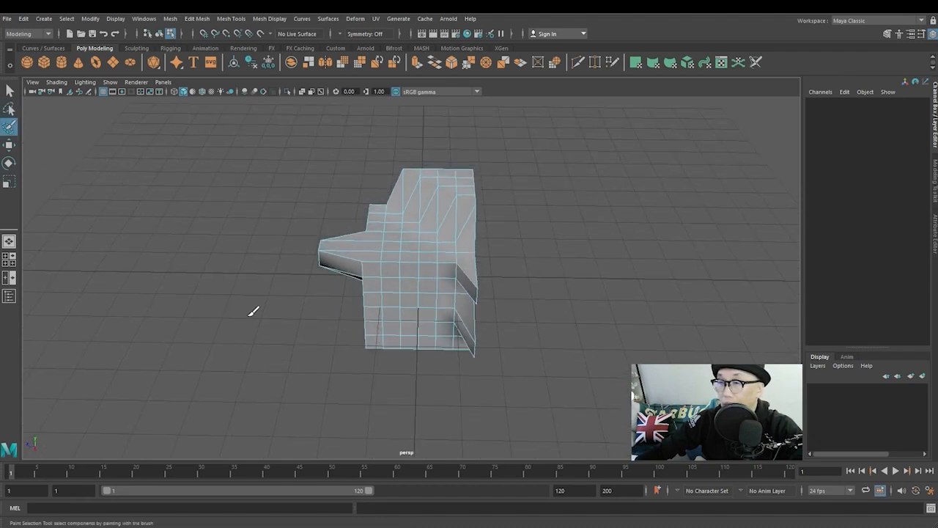
mouse_move(388, 297)
left_mouse_down()
mouse_move(484, 245)
mouse_move(555, 291)
mouse_move(518, 331)
mouse_move(439, 279)
left_mouse_up()
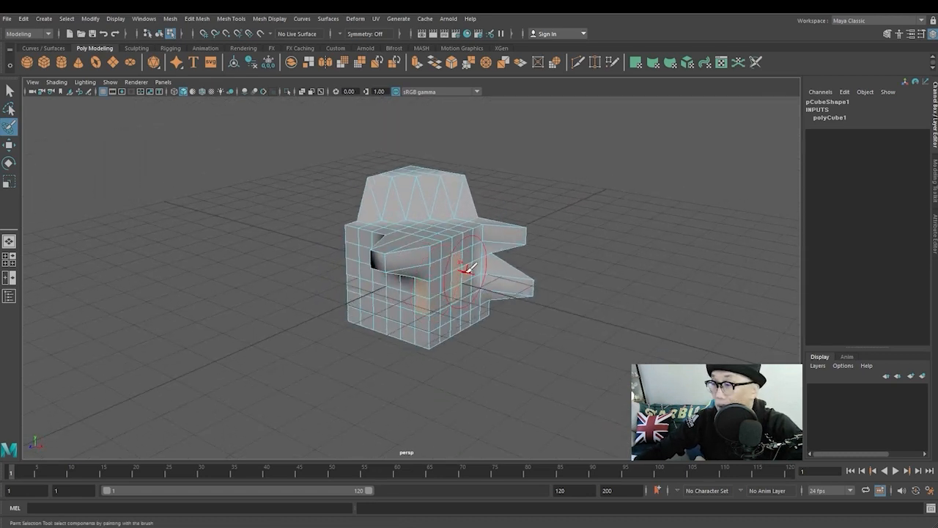
mouse_move(449, 271)
left_mouse_down("alt")
mouse_move(455, 281)
mouse_move(442, 259)
mouse_move(454, 276)
mouse_move(399, 281)
mouse_move(450, 256)
mouse_move(444, 240)
mouse_move(430, 255)
mouse_move(445, 265)
left_mouse_up("alt")
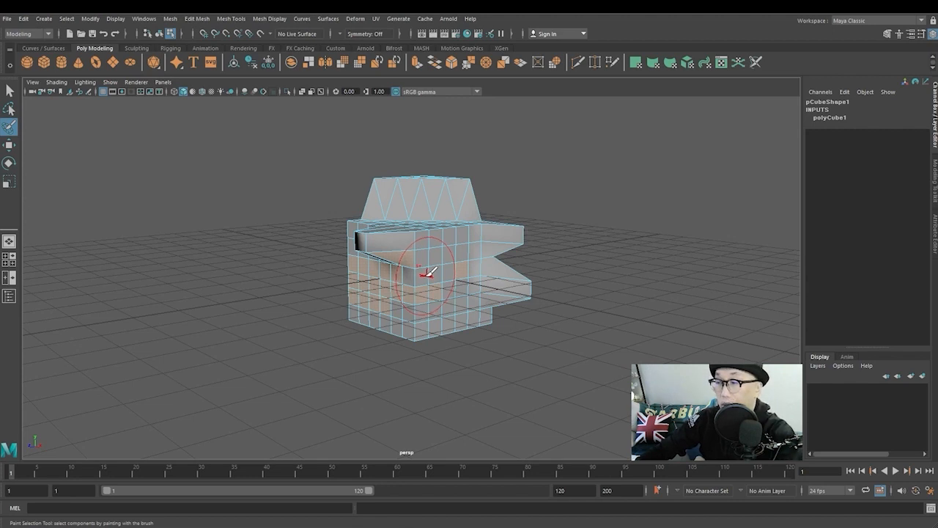
left_click(426, 274)
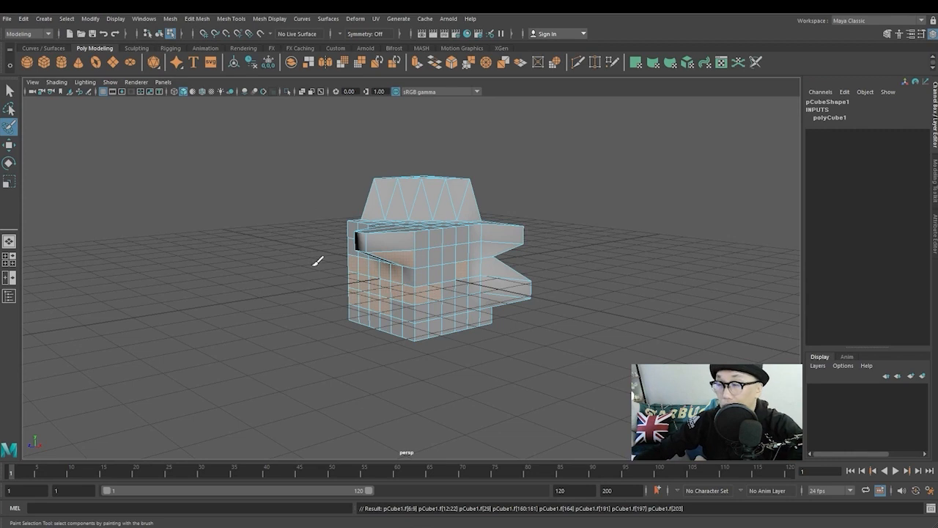
left_click_drag(318, 260, 337, 296, "alt")
left_click_drag(311, 325, 335, 265, "alt")
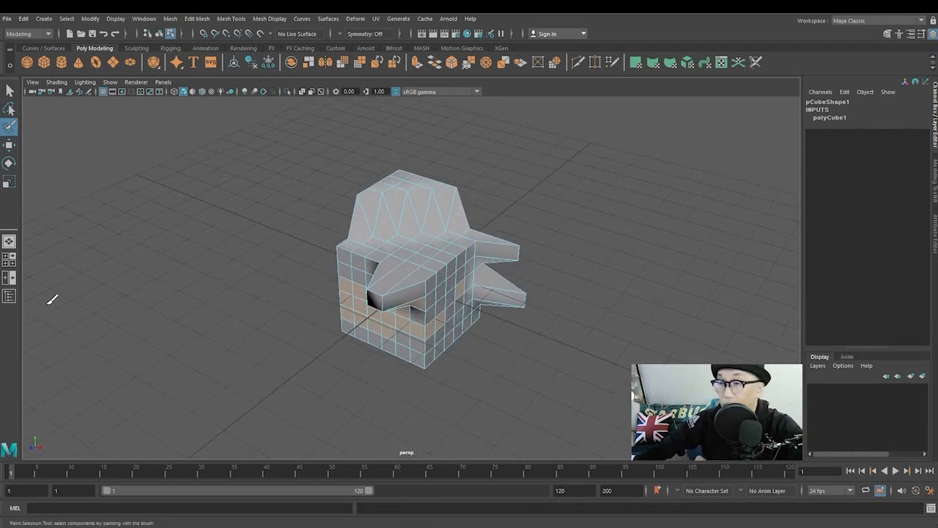
- Create a polygon sphere at the origin and switch from component to object selection mode
left_click(28, 63)
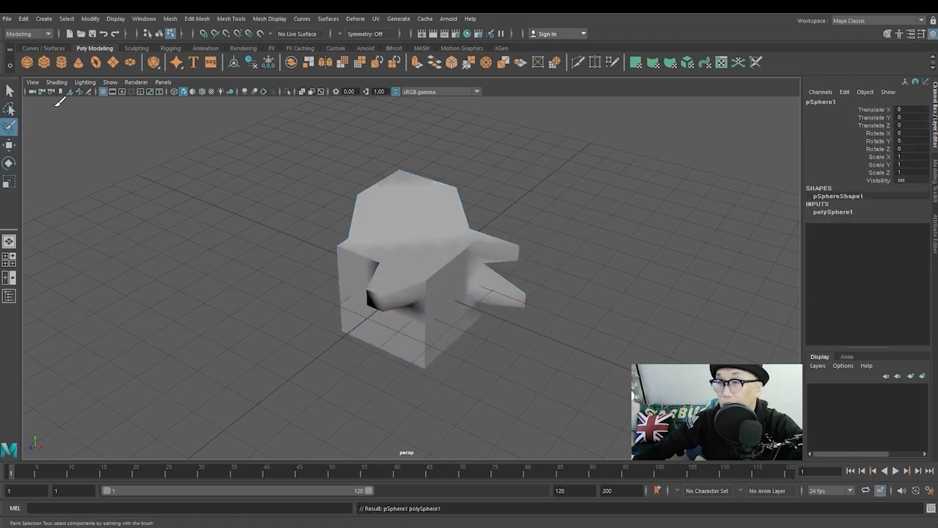
left_click(9, 91)
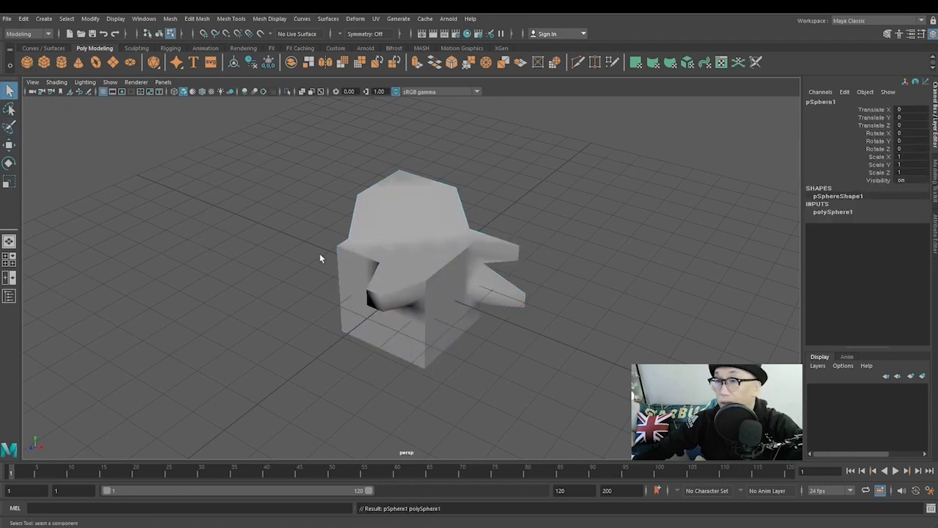
scroll(321, 258, "down", 3)
left_click(409, 256)
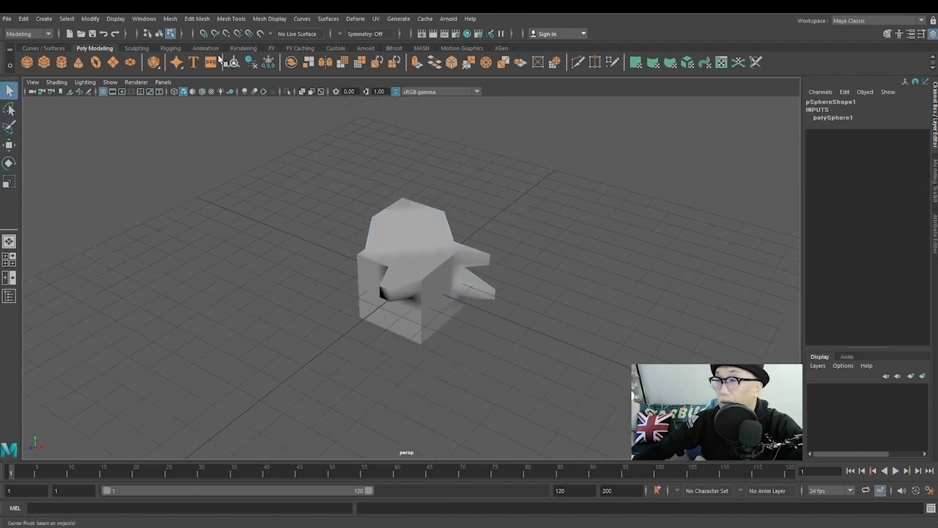
left_click(159, 34)
left_click(417, 286)
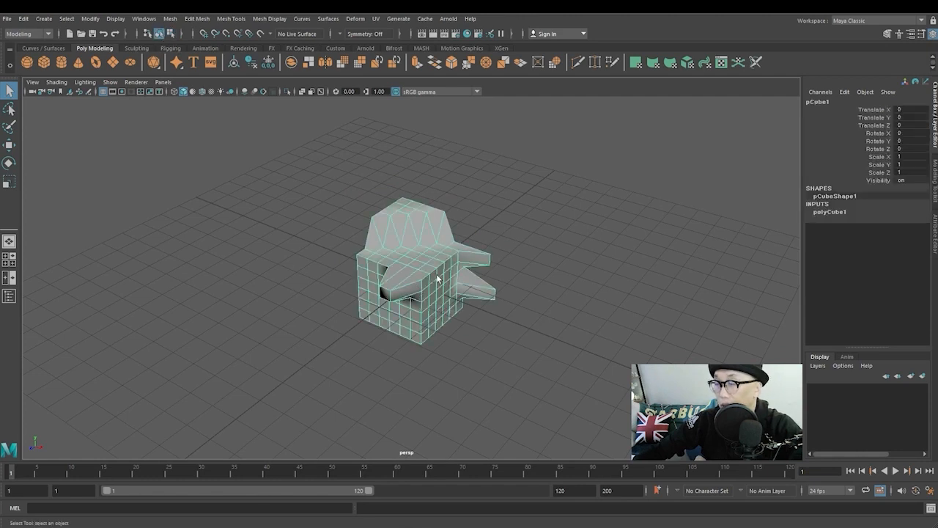
left_click(601, 226)
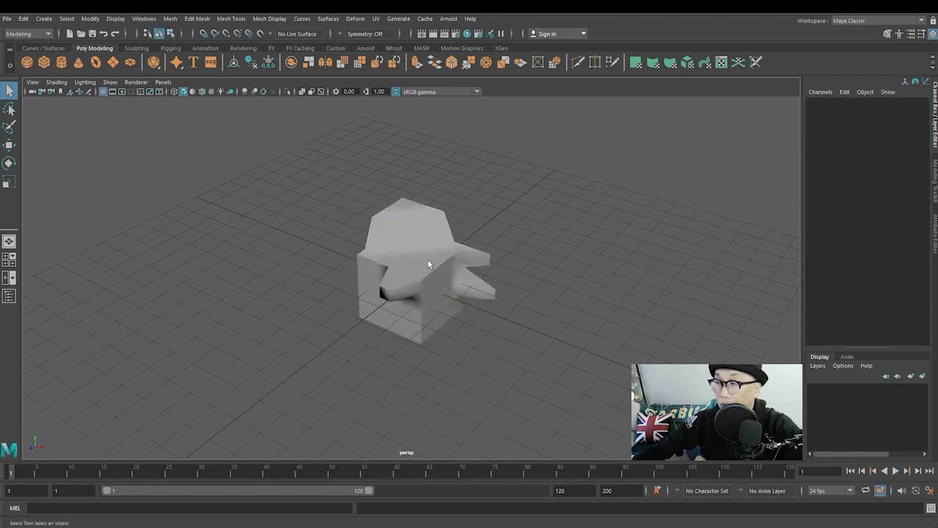
- Select the reshaped cube with the Move tool and adjust the manipulator's display size, ending with small handles
left_click(429, 264)
key("w")
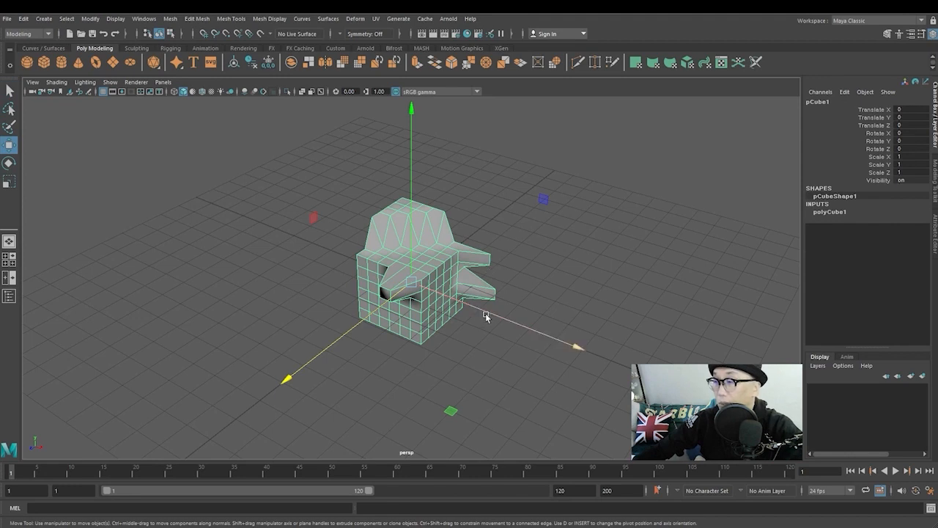
key("minus")
key("minus")
key("plus")
key("plus")
key("plus")
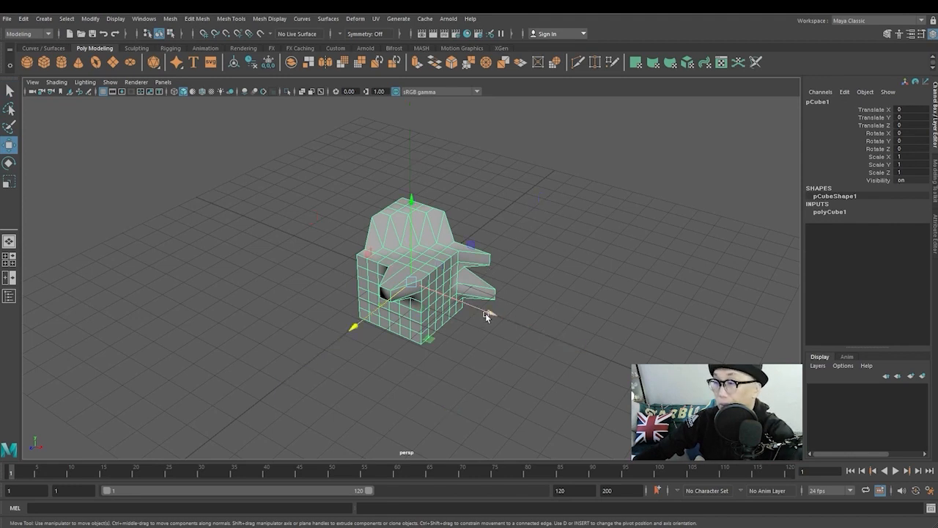
key("minus")
key("minus")
key("minus")
key("minus")
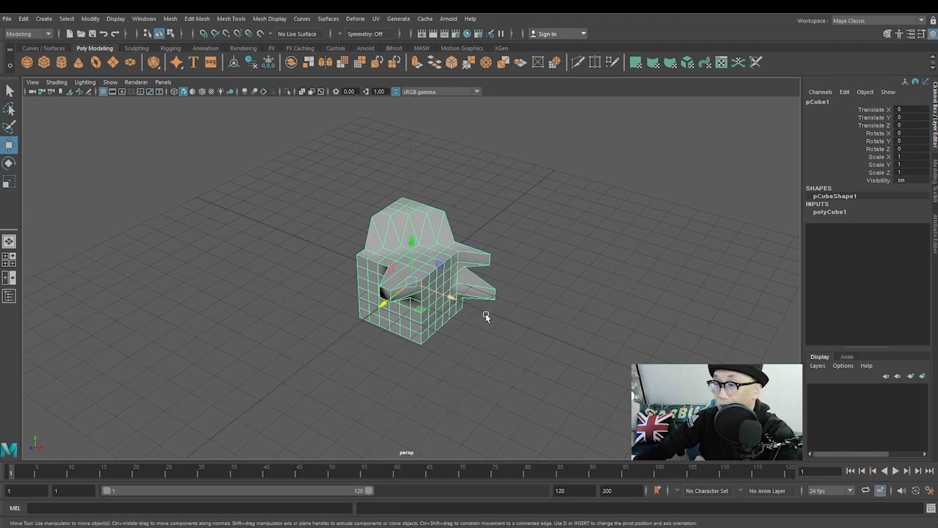
- Move the cube along X to about -6.8 and the sphere along Z to about -5.2 to separate them
left_click_drag(455, 299, 305, 253)
left_click(412, 281)
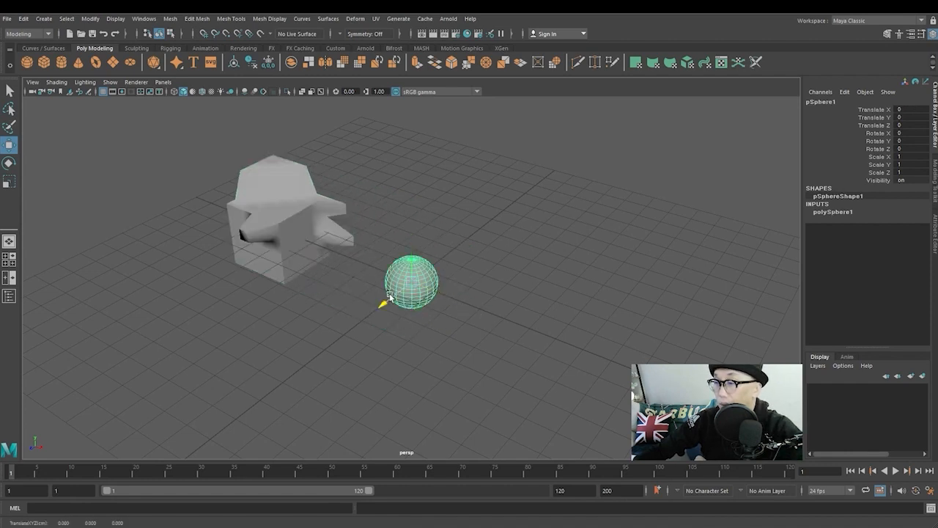
left_click_drag(383, 299, 458, 231)
- Delete the reshaped cube and move the sphere along X to about -2.5
left_click(320, 255)
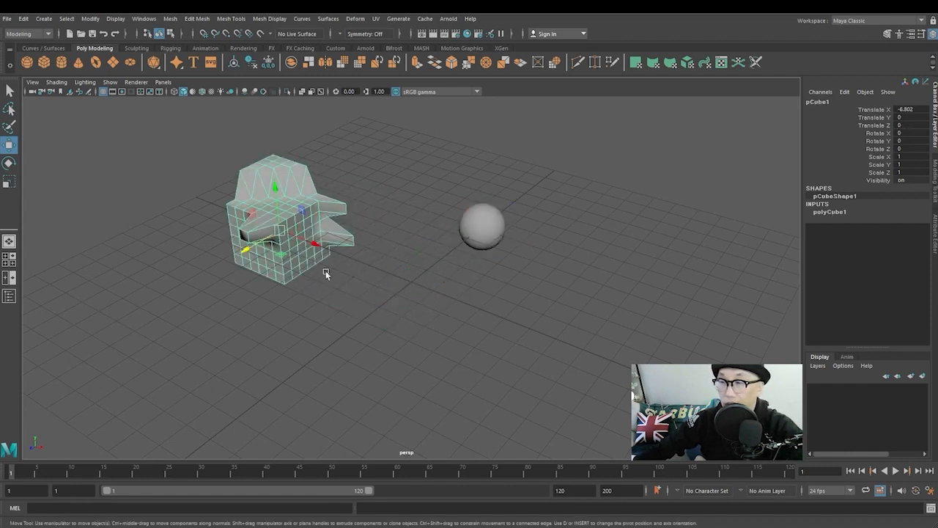
key("Delete")
left_click(480, 223)
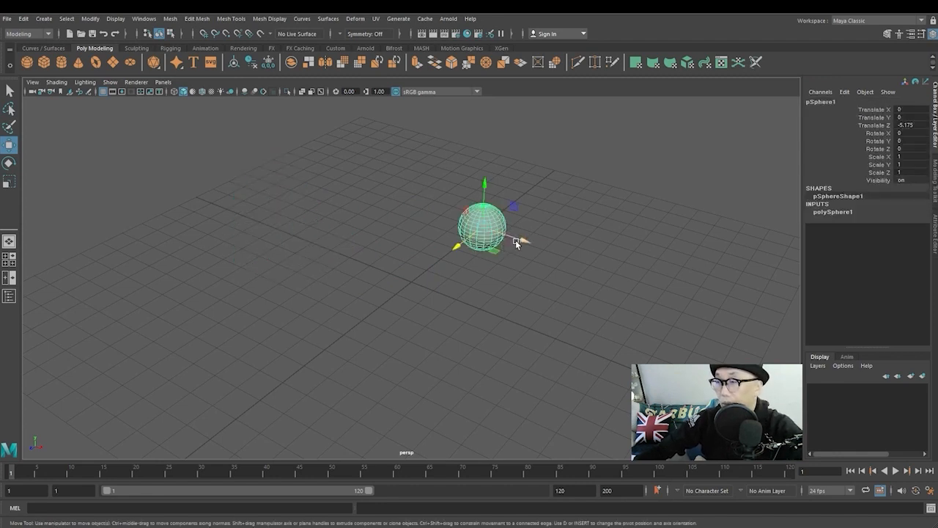
left_click_drag(519, 238, 459, 231)
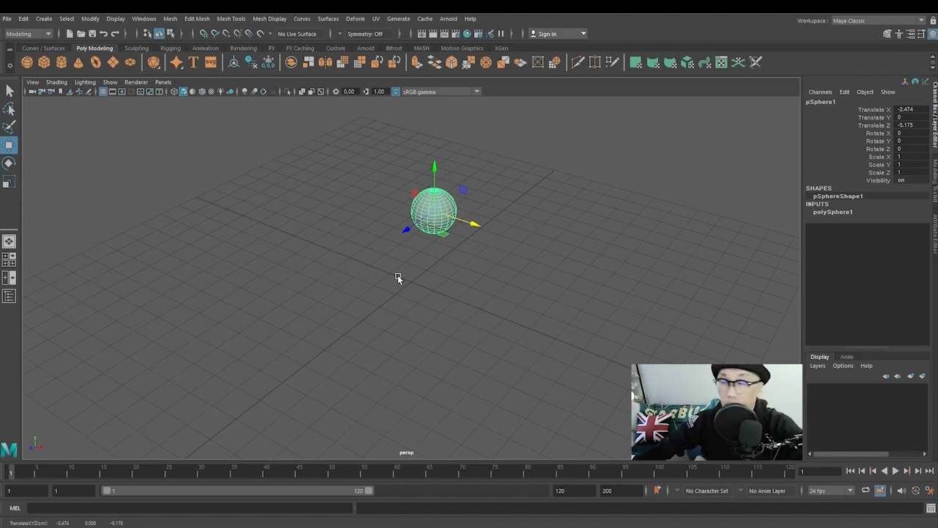
- Paste a copy of the sphere in place and show the Outliner beside the perspective view
left_click_drag(398, 279, 405, 274, "alt")
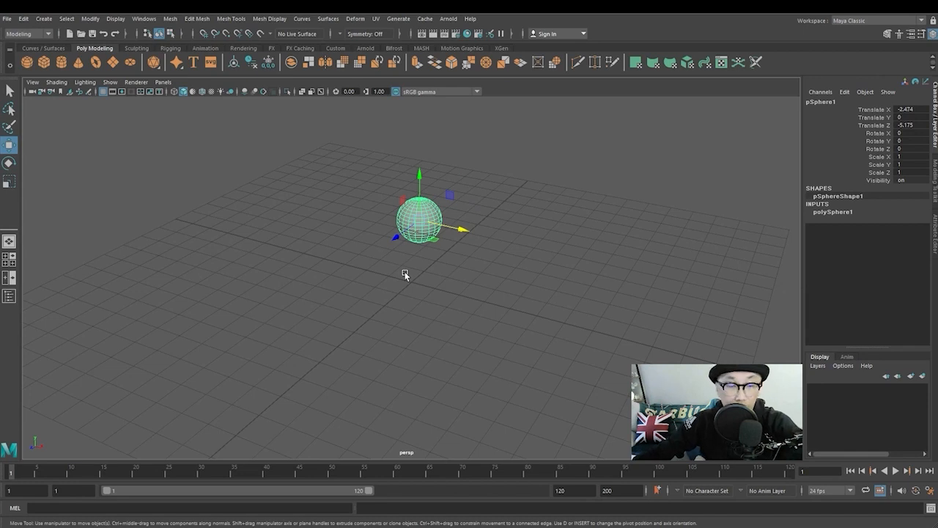
key("ctrl+v")
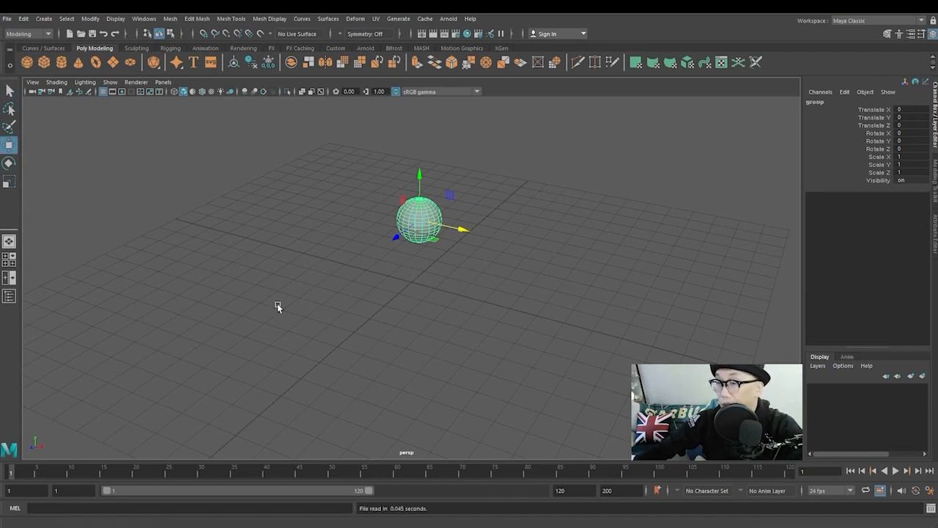
left_click(9, 297)
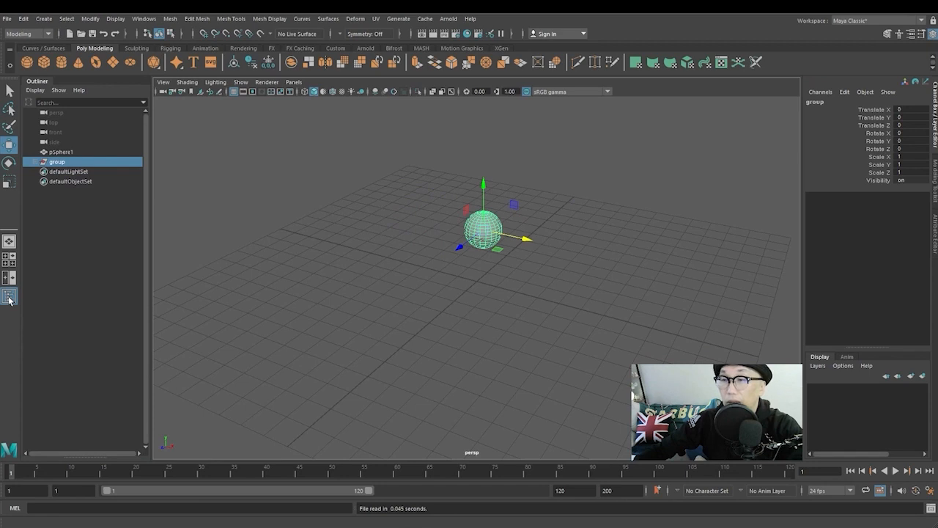
- Expand the pasted group in the Outliner, select the sphere inside it, and move both spheres along Z until they stand apart
left_click(56, 152)
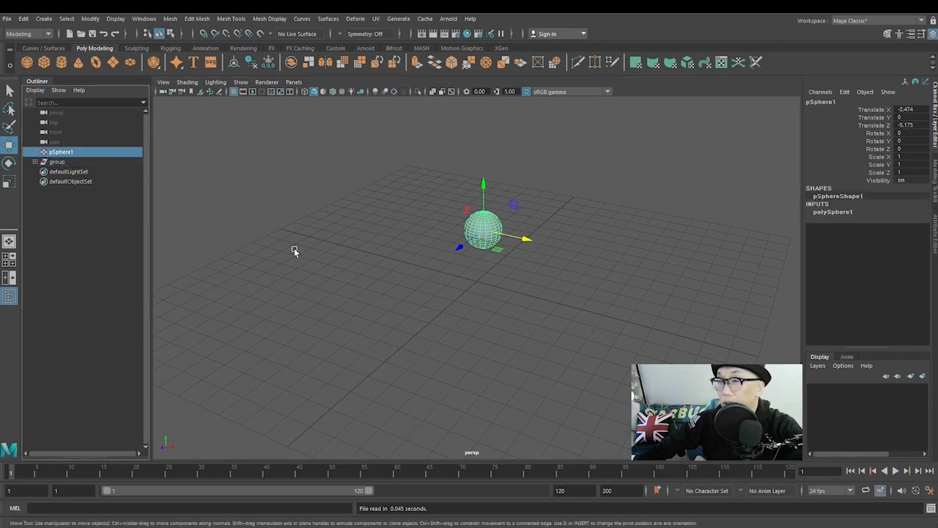
left_click(34, 162)
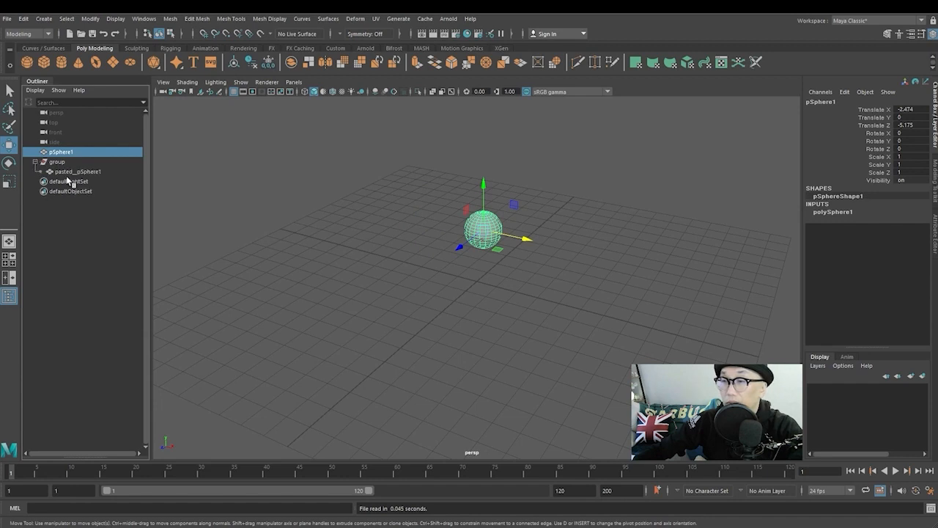
left_click(70, 173)
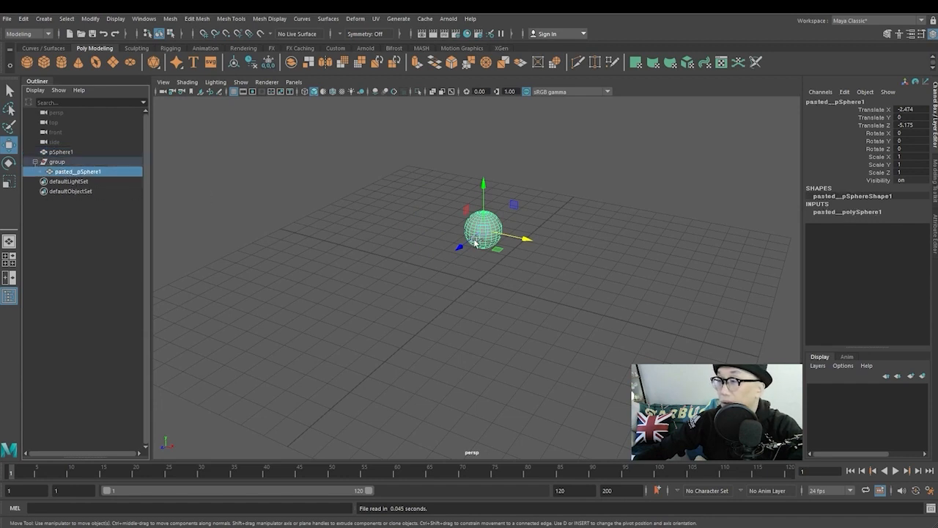
left_click_drag(474, 238, 398, 313)
left_click(574, 297)
left_click(487, 237)
left_click(303, 300)
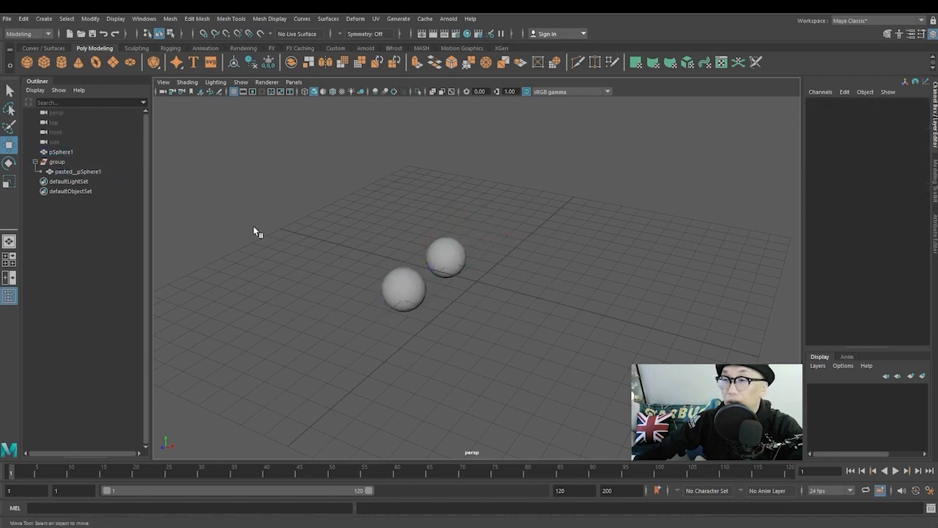
- Delete the pasted sphere together with its parent group
left_click(69, 172)
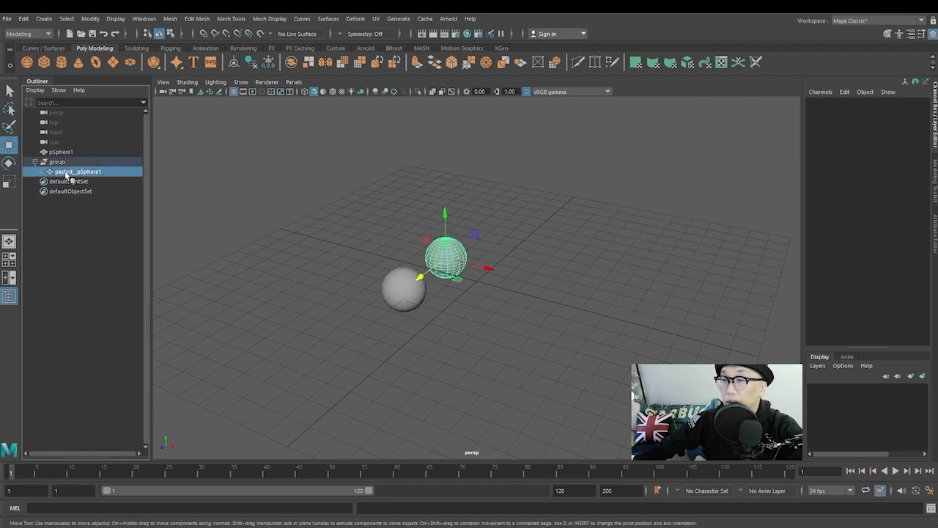
key("Up")
key("Delete")
- Move the remaining sphere along Z to about -0.5 and pull a copy off it along Z to about 3.4
mouse_move(343, 230)
left_mouse_down()
mouse_move(440, 335)
mouse_move(432, 330)
left_mouse_up()
left_click_drag(384, 306, 382, 331)
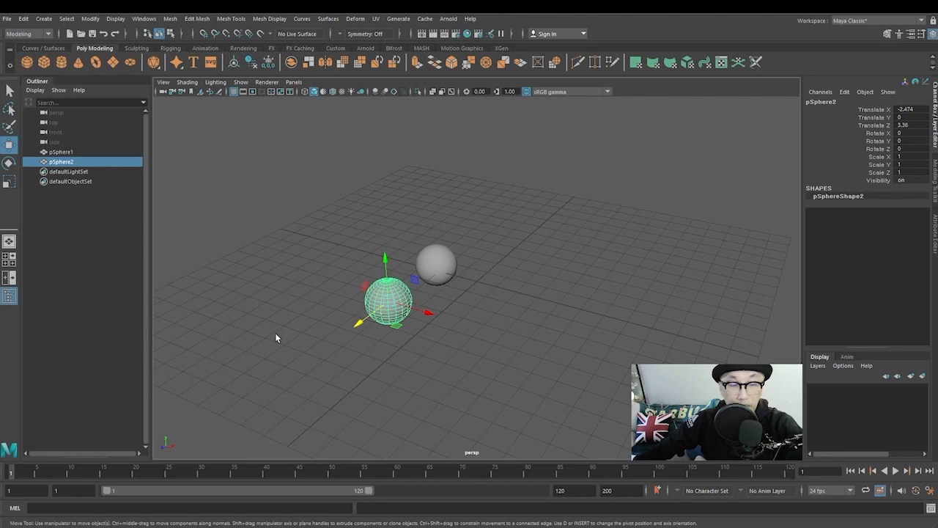
- Repeat the copy with Duplicate with Transform and adjust the third sphere's Z position to about 6.7
key("shift+d")
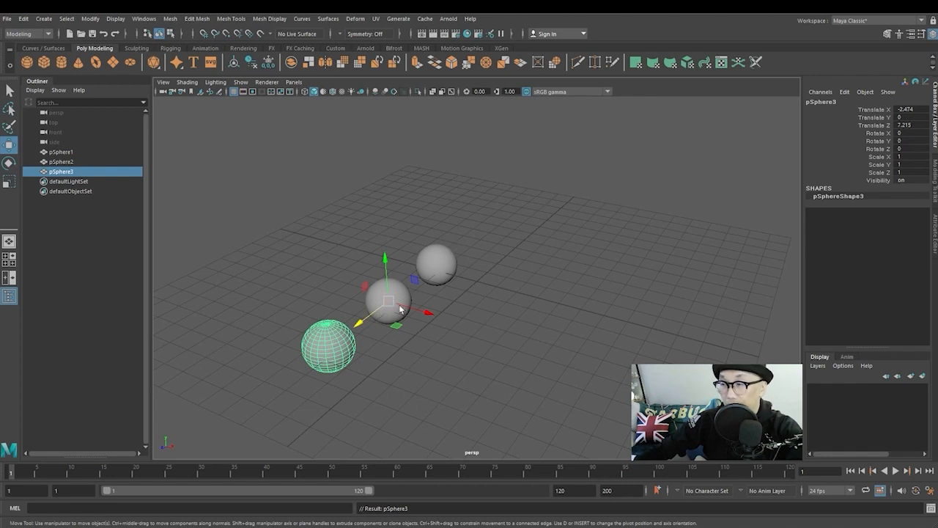
middle_click_drag(451, 295, 464, 328)
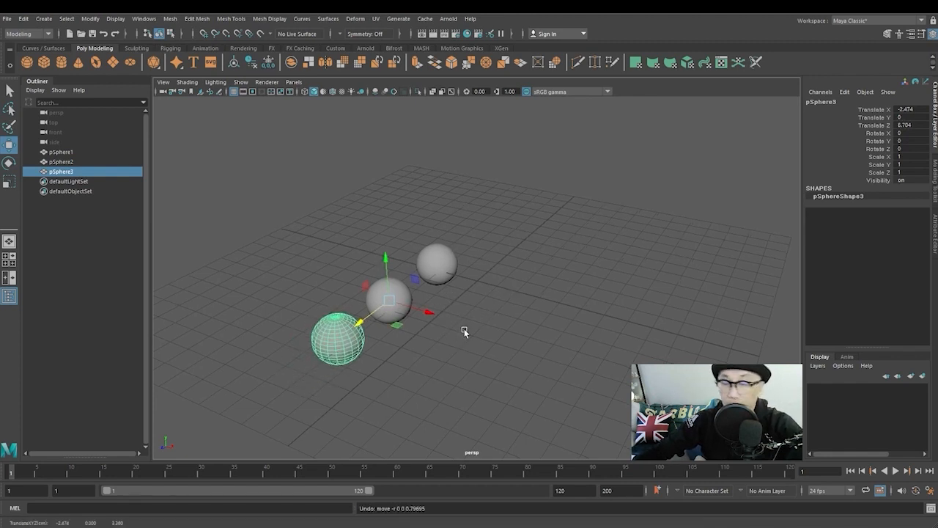
left_click_drag(463, 328, 503, 343, "alt")
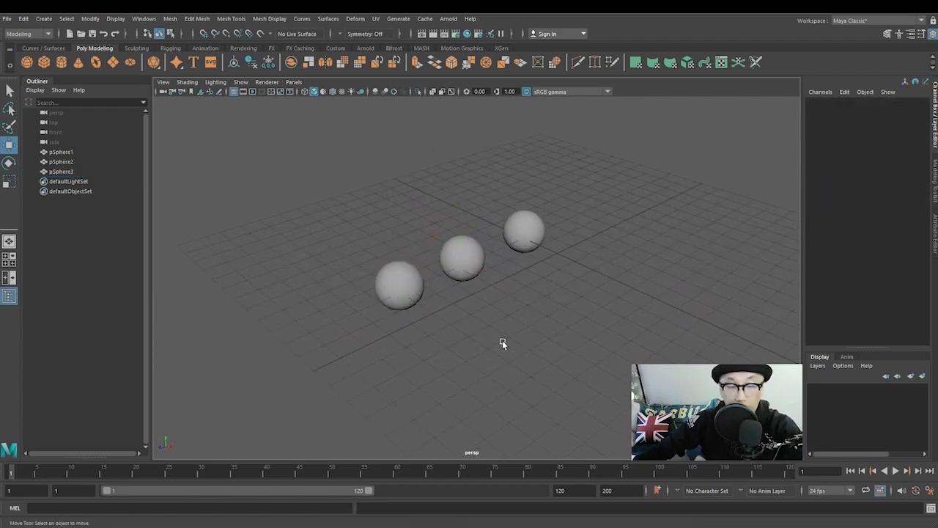
- Duplicate the third sphere in place four times and move the last copy along Z to about 9.9
key("ctrl+d")
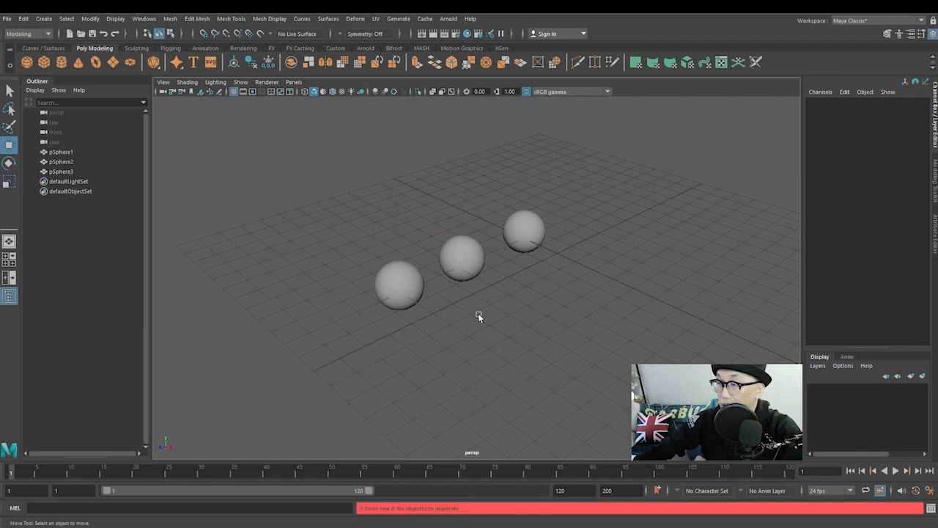
left_click(412, 288)
key("ctrl+d")
key("ctrl+d")
key("ctrl+d")
key("ctrl+d")
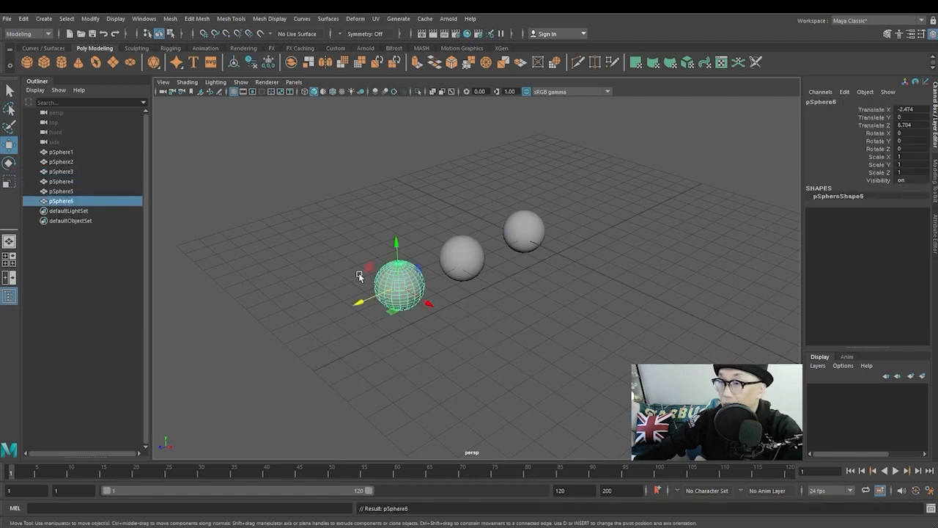
left_click_drag(366, 301, 295, 339)
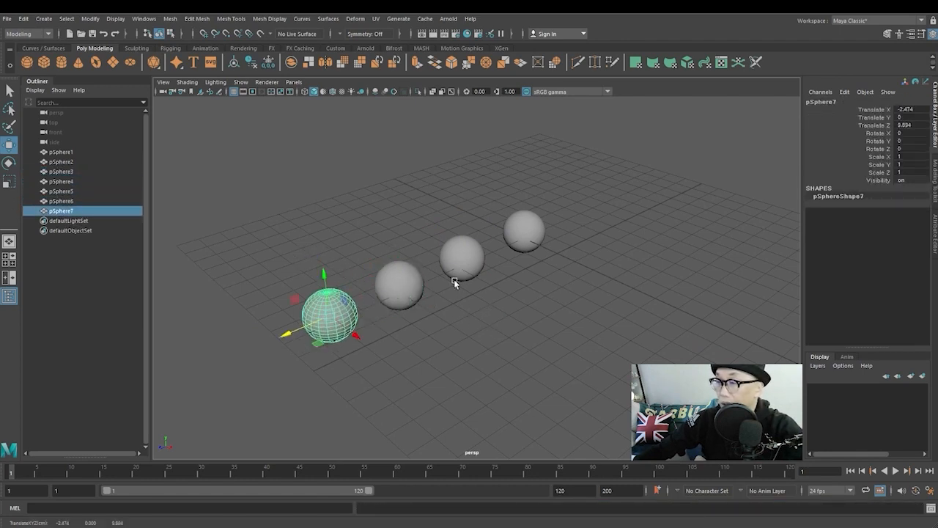
- Undo the duplications and moves until only the original sphere remains
key("ctrl+z")
key("ctrl+z")
key("ctrl+z")
key("ctrl+z")
key("ctrl+z")
key("ctrl+z")
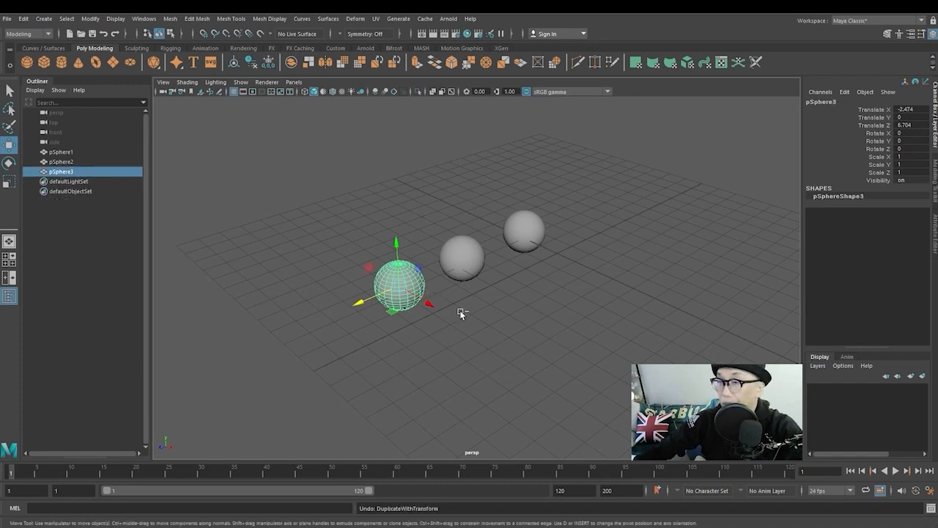
key("ctrl+z")
key("ctrl+z")
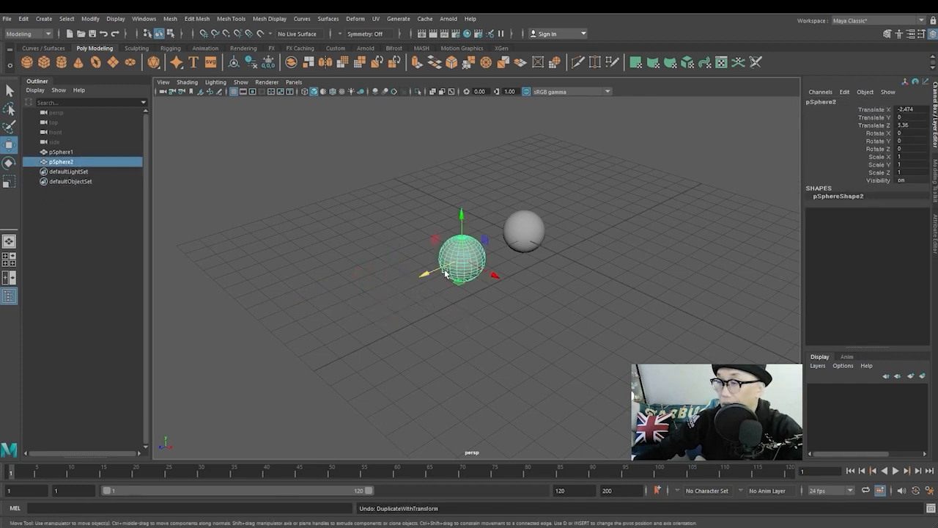
key("ctrl+z")
key("ctrl+z")
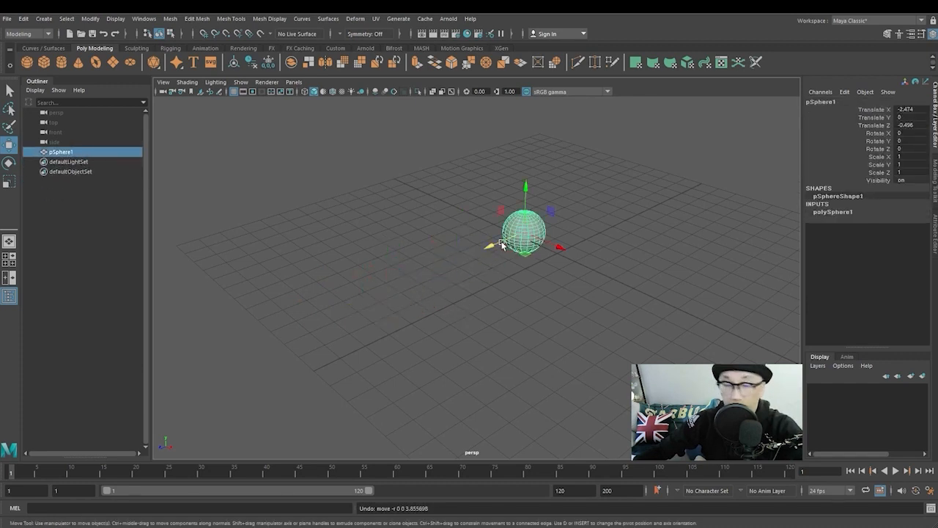
- Copy the sphere along Z to about 3.1 and repeat it three times with Duplicate with Transform for a row of five
left_click_drag(502, 244, 447, 295, "shift")
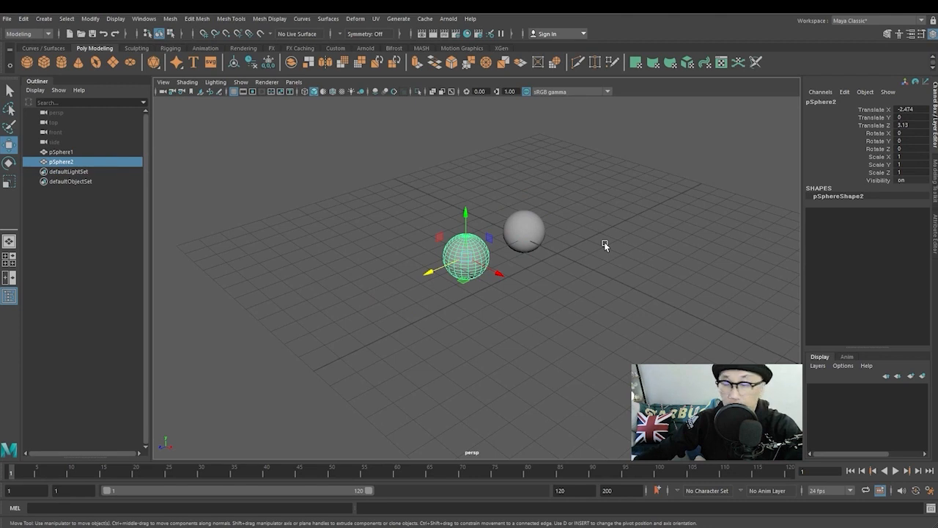
key("shift+d")
key("shift+d")
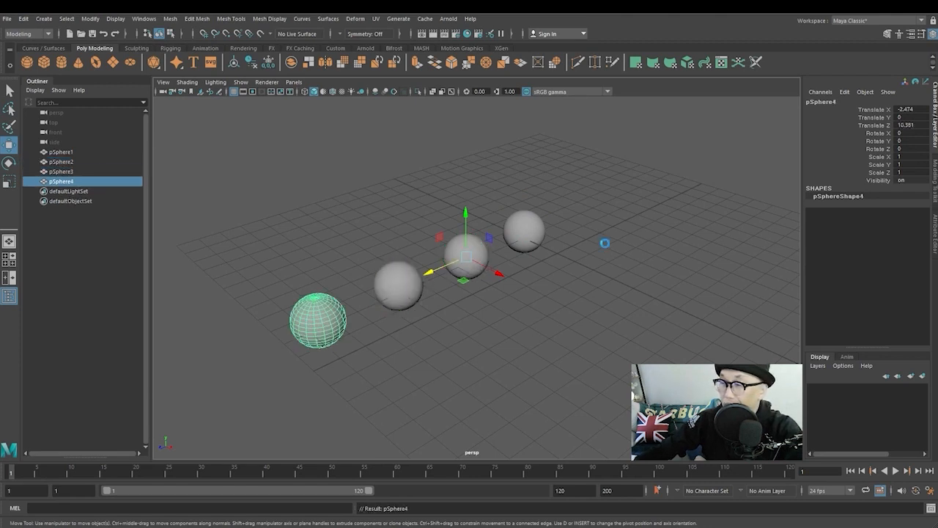
key("shift+d")
right_click_drag(524, 262, 577, 317, "alt")
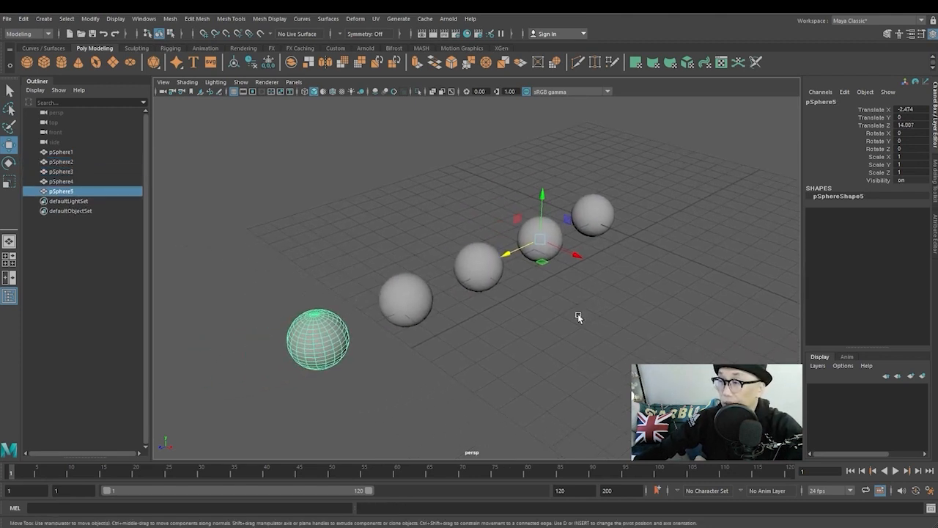
left_click_drag(577, 316, 603, 247, "alt")
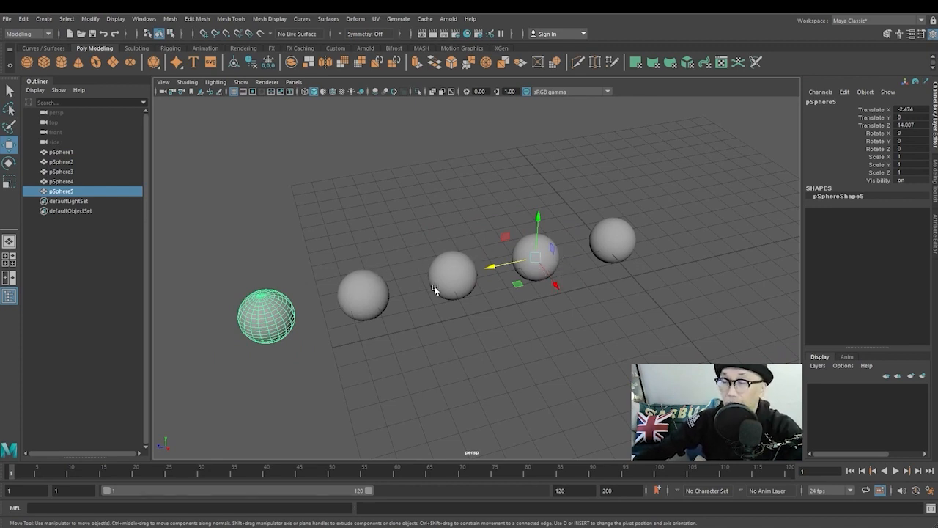
- Undo the latest trial move along Z in the sphere row
key("shift+z")
key("shift+z")
key("ctrl+z")
key("ctrl+z")
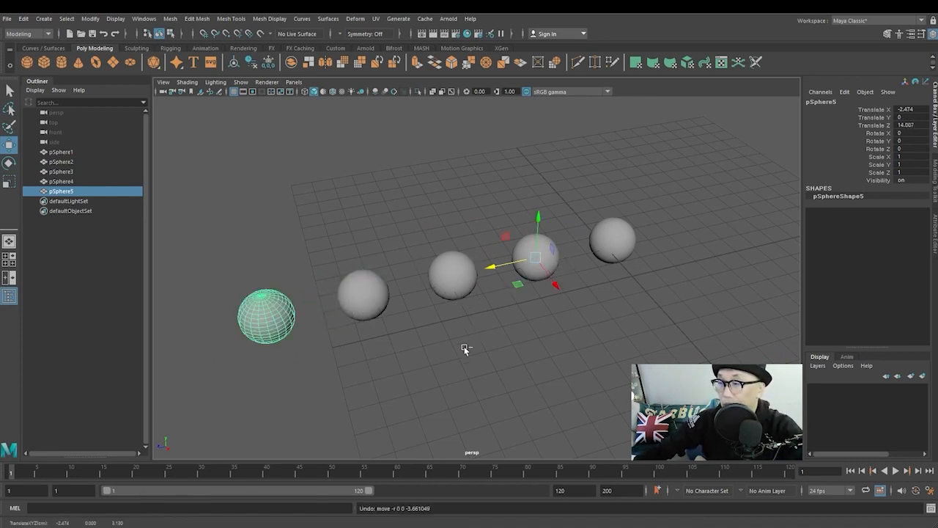
- Select all five spheres and move the row until the second sphere sits at about Z -4.1 and X -8.3
left_click(292, 235)
left_click_drag(203, 185, 647, 404)
middle_click_drag(620, 341, 679, 323)
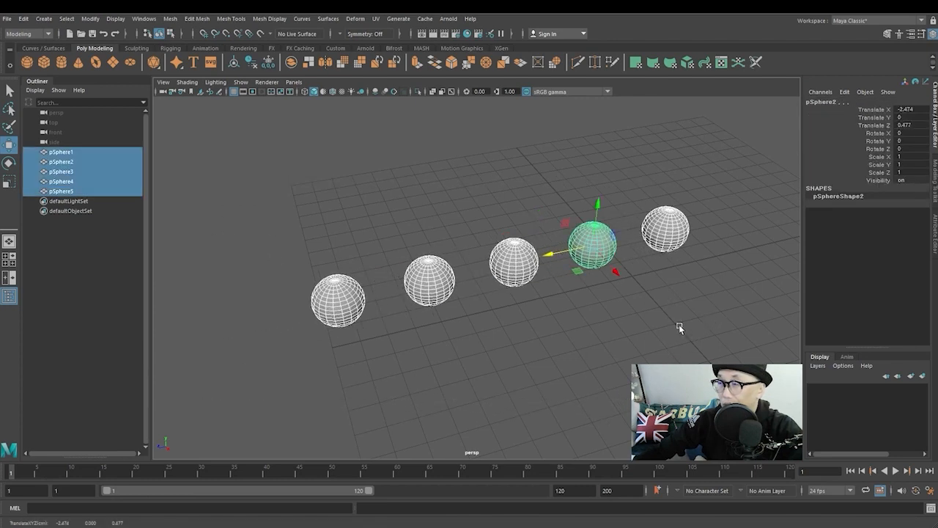
middle_click_drag(583, 261, 612, 249)
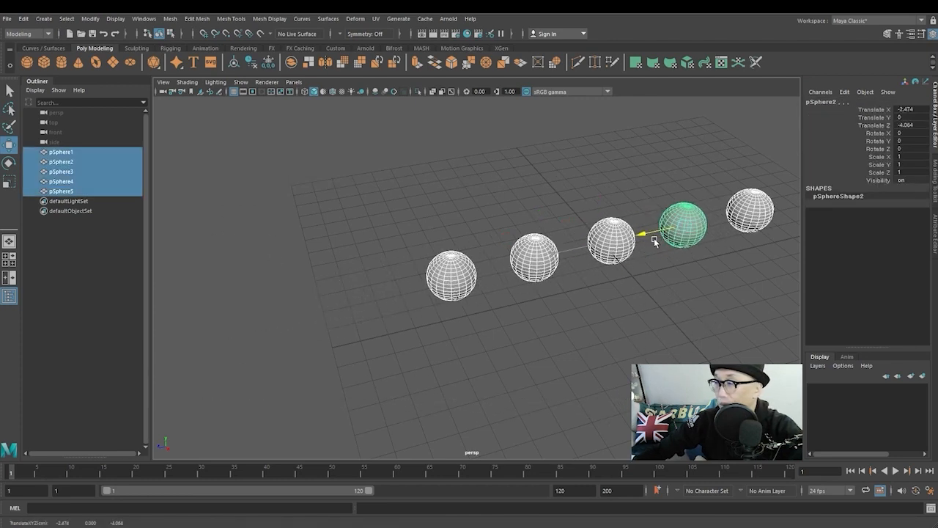
left_click_drag(709, 251, 639, 188)
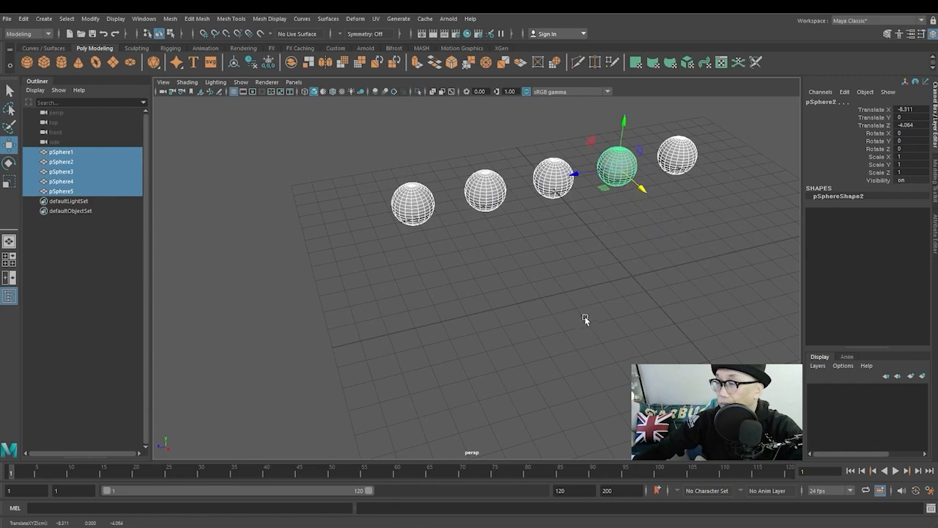
- Copy the row along X to about -4.2 and repeat it three times with Duplicate with Transform to form a five-by-five grid
middle_click_drag(584, 318, 497, 374, "alt")
left_click_drag(497, 373, 555, 373, "alt")
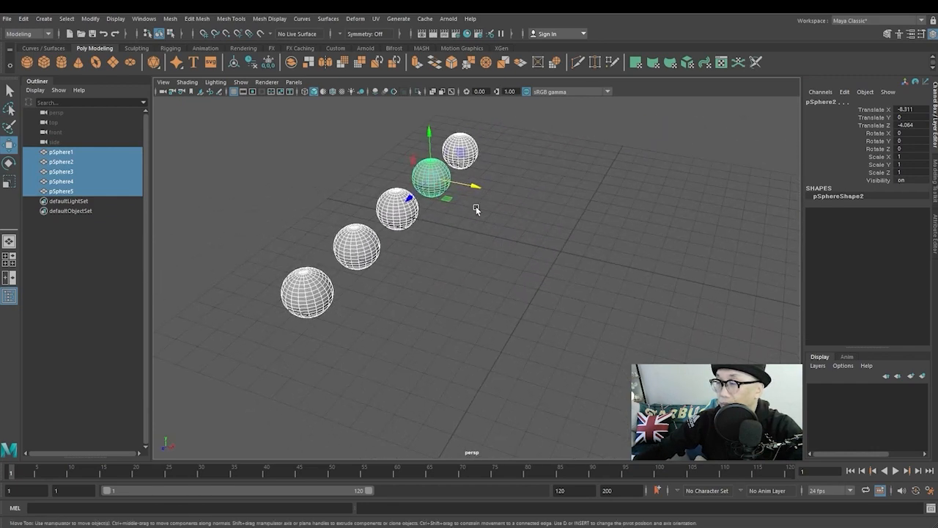
left_click_drag(464, 194, 542, 210, "shift")
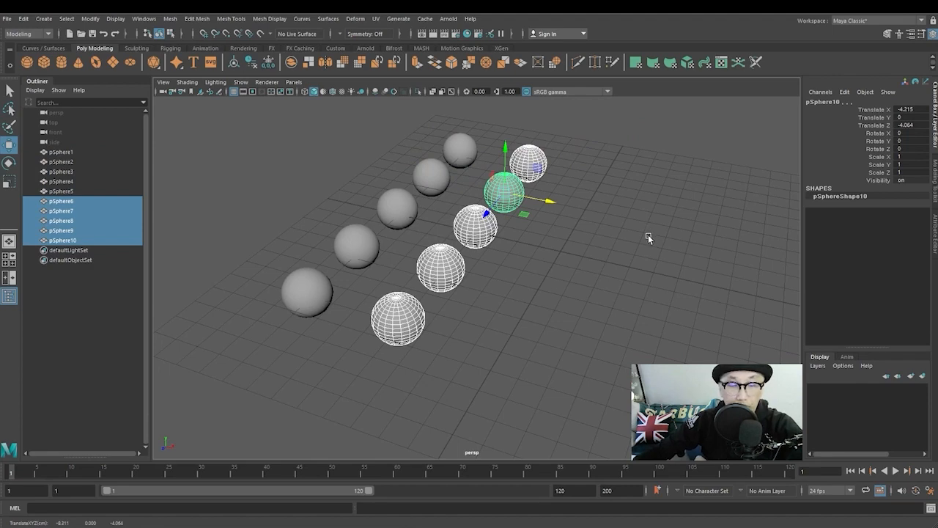
key("shift+d")
key("shift+d")
key("shift+d")
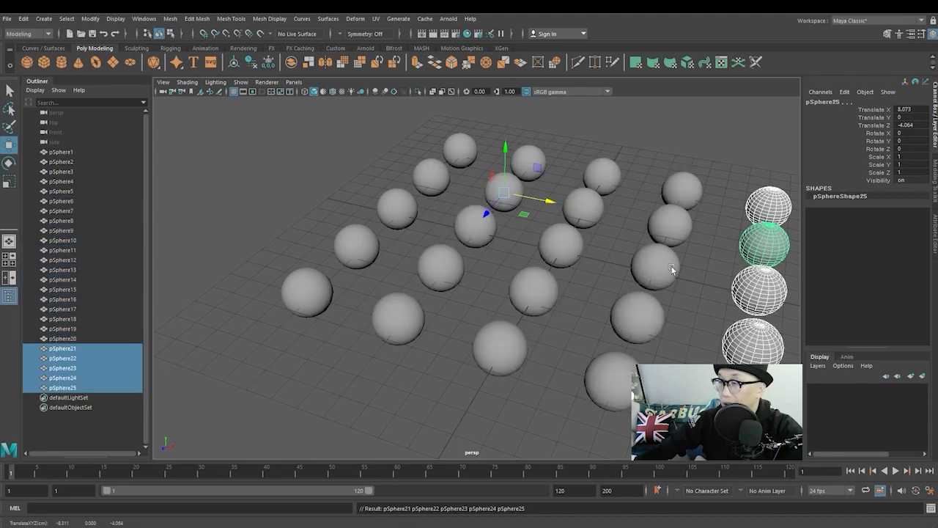
key("a")
left_click_drag(707, 291, 796, 293, "alt")
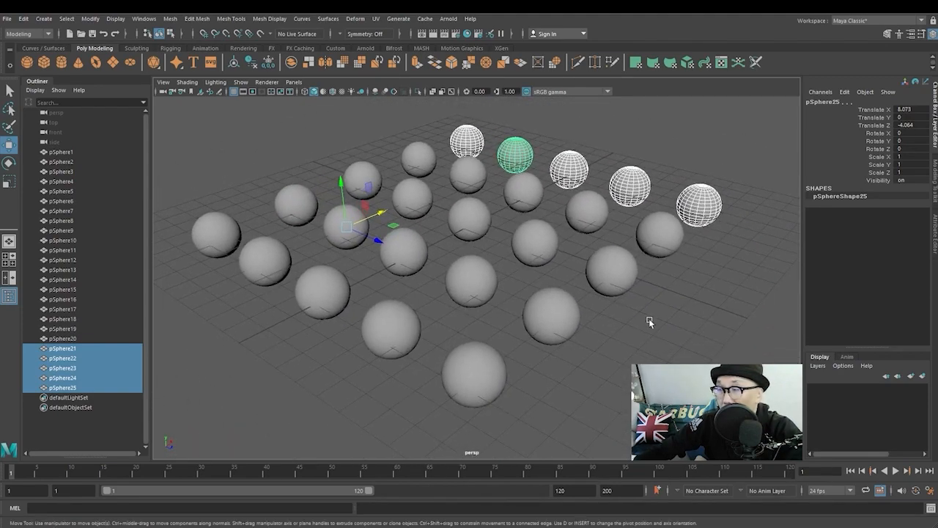
left_click_drag(609, 324, 599, 349, "alt")
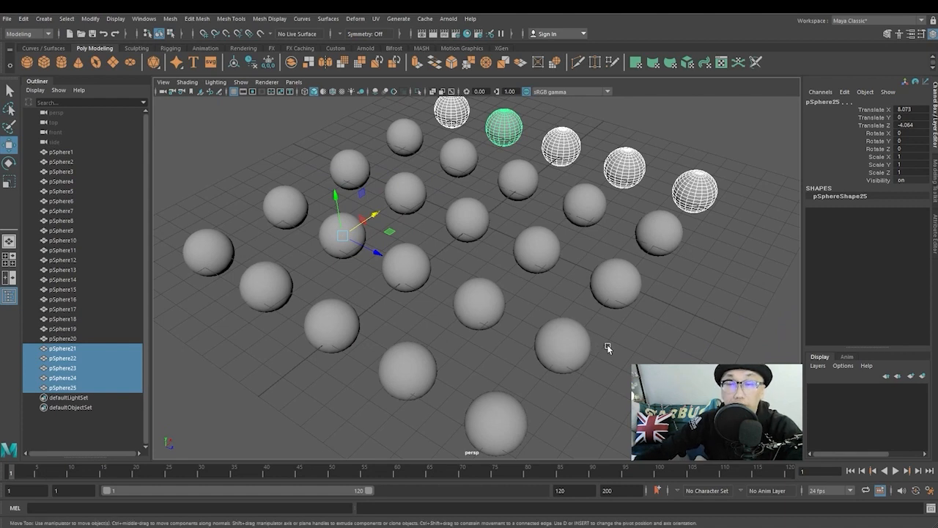
left_click_drag(314, 326, 396, 305, "alt")
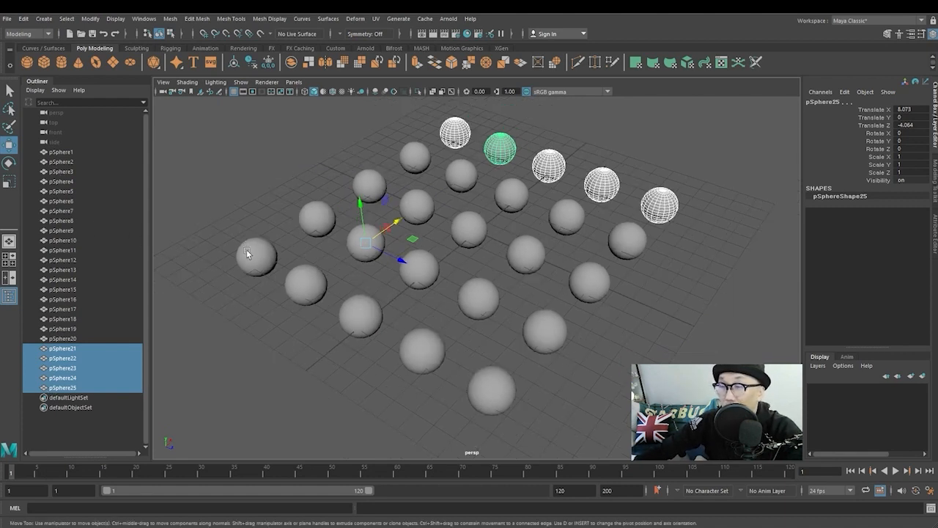
- Open the Hypergraph Hierarchy editor
left_click(145, 19)
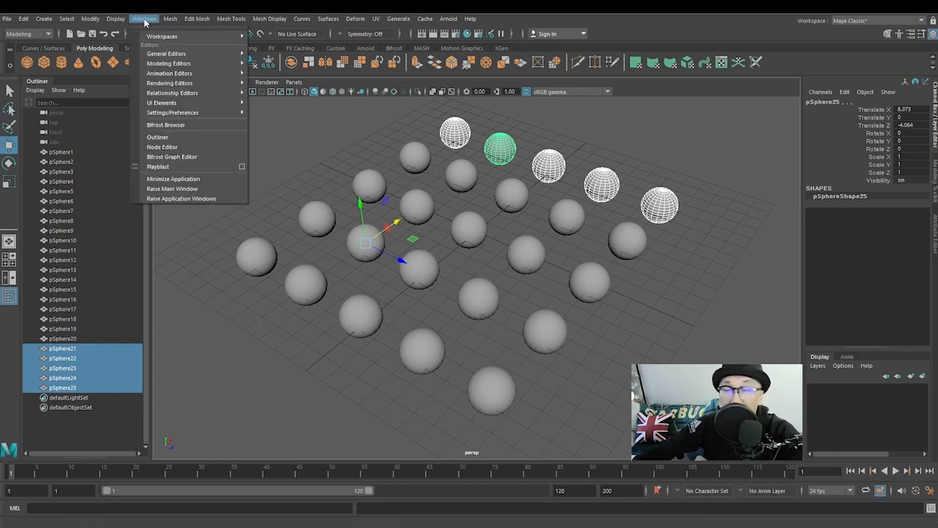
mouse_move(154, 56)
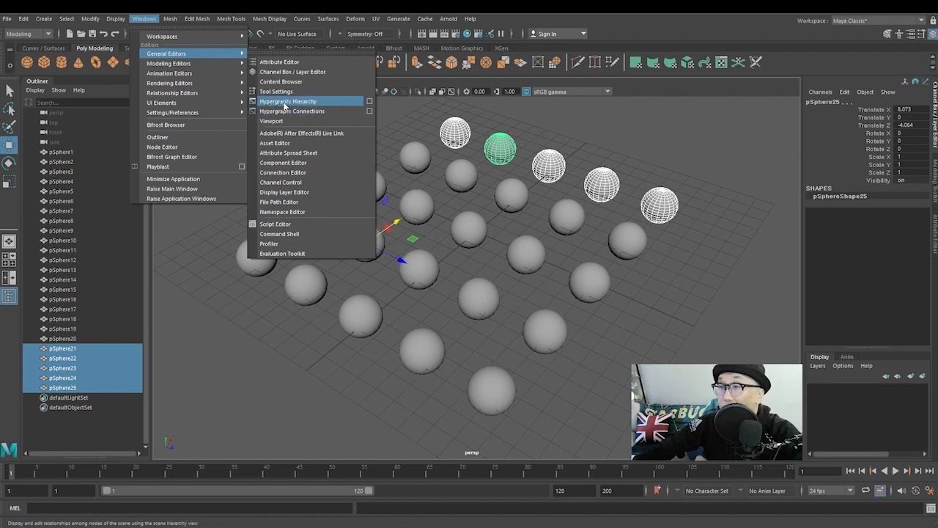
key("Escape")
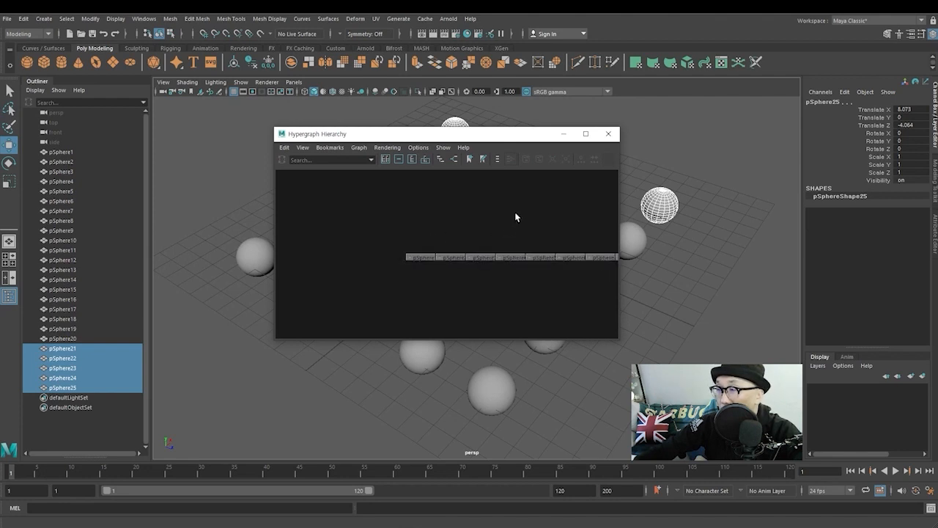
- Zoom the hierarchy graph out and widen its window to fit the whole row of sphere nodes
middle_click_drag(517, 213, 398, 213, "alt")
middle_click_drag(452, 226, 441, 218, "alt")
scroll(461, 210, "down", 6)
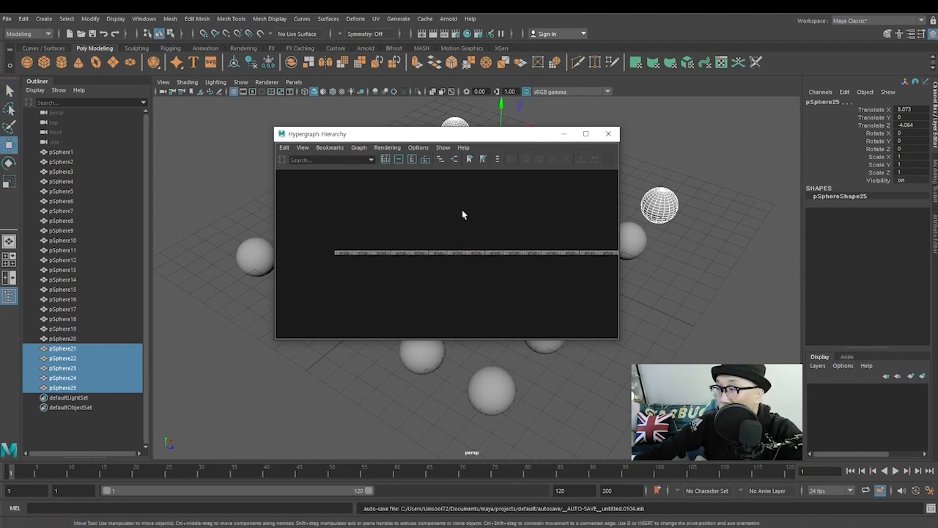
scroll(463, 210, "down", 1)
middle_click_drag(511, 214, 449, 202, "alt")
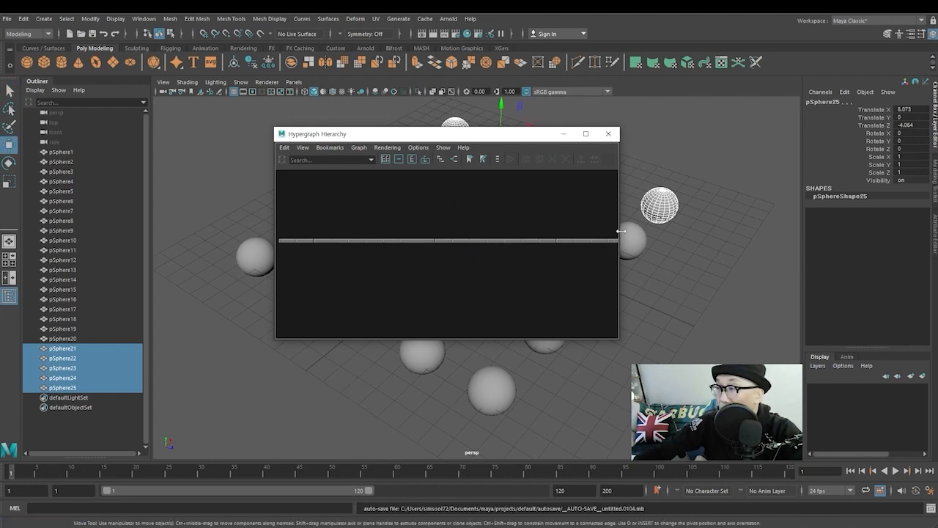
left_click_drag(620, 228, 750, 220)
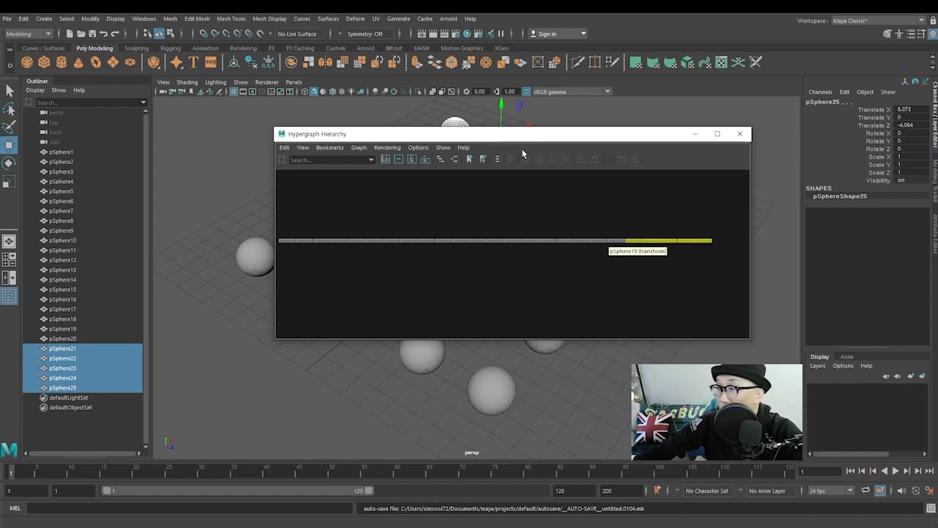
- Move the Hypergraph Hierarchy window clear of the spheres and select individual nodes such as pSphere12 and pSphere11 to locate them in the viewport
left_click_drag(543, 136, 557, 233)
left_click_drag(524, 313, 560, 360)
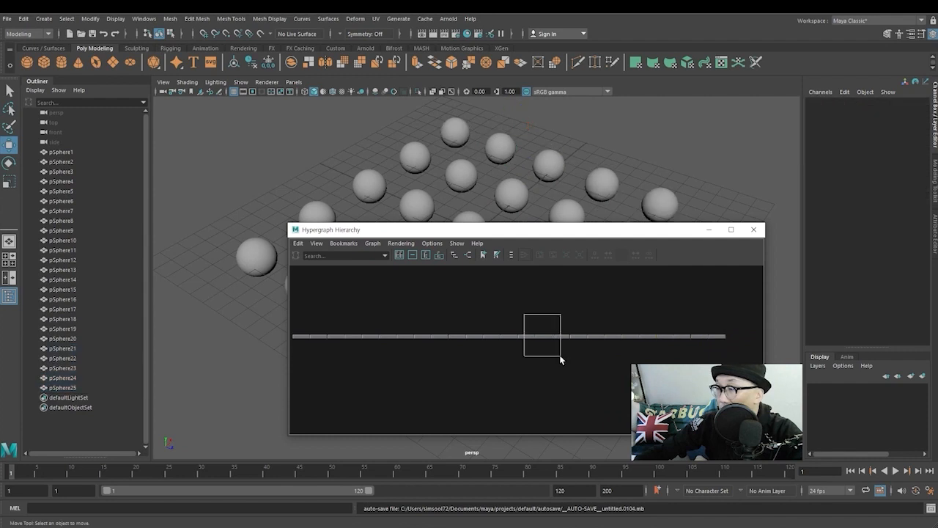
left_click(498, 342)
left_click(484, 338)
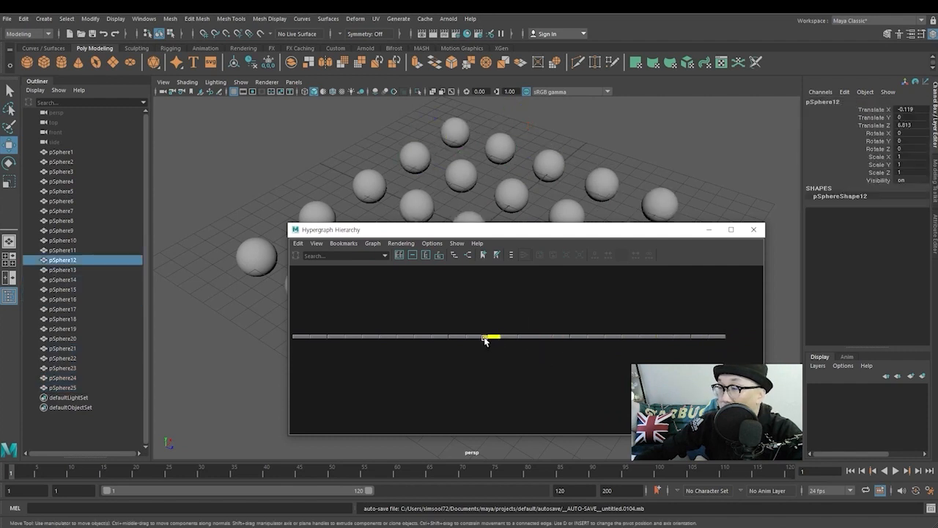
left_click(475, 336)
left_click_drag(531, 233, 598, 320)
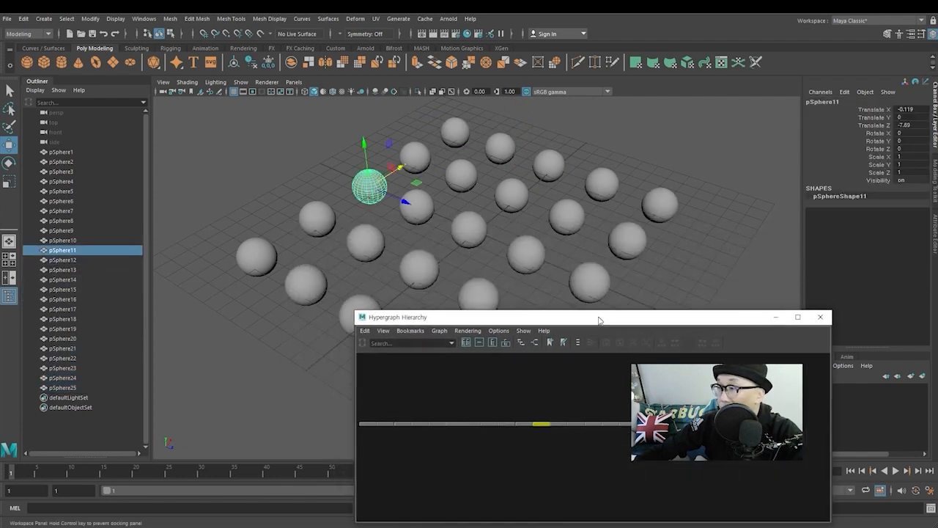
left_click(524, 425)
left_click(509, 428)
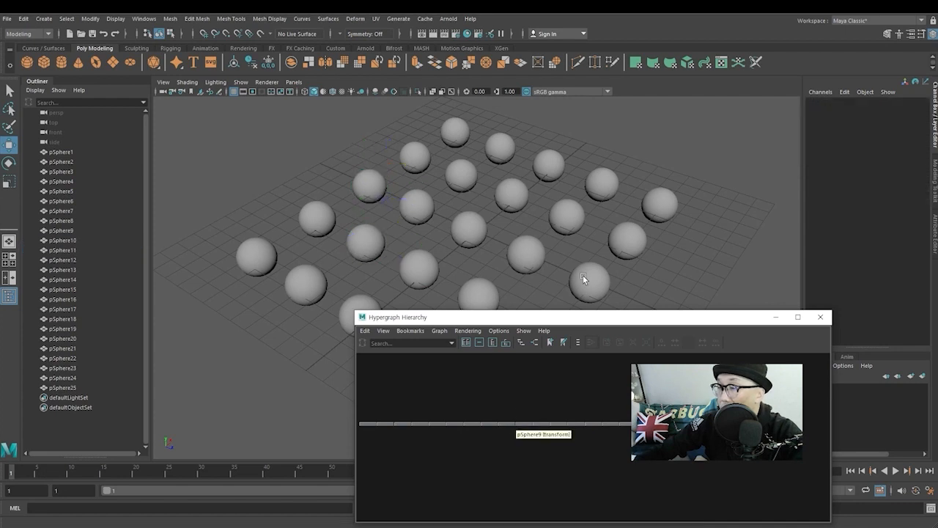
- Dock the Hypergraph Hierarchy window below the perspective viewport, enlarge its pane and recentre the spheres in the view
left_click_drag(613, 322, 467, 213)
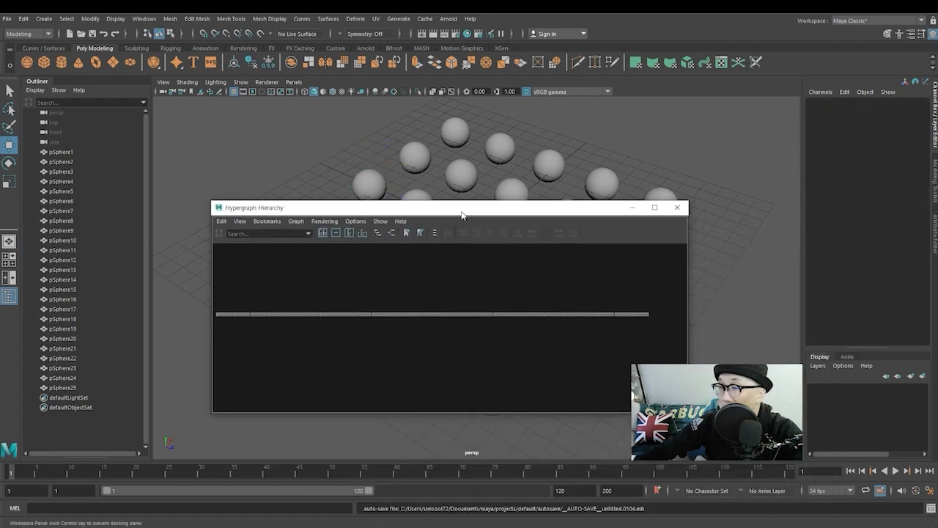
left_click(214, 210)
left_click(152, 314)
left_click_drag(292, 210, 179, 460)
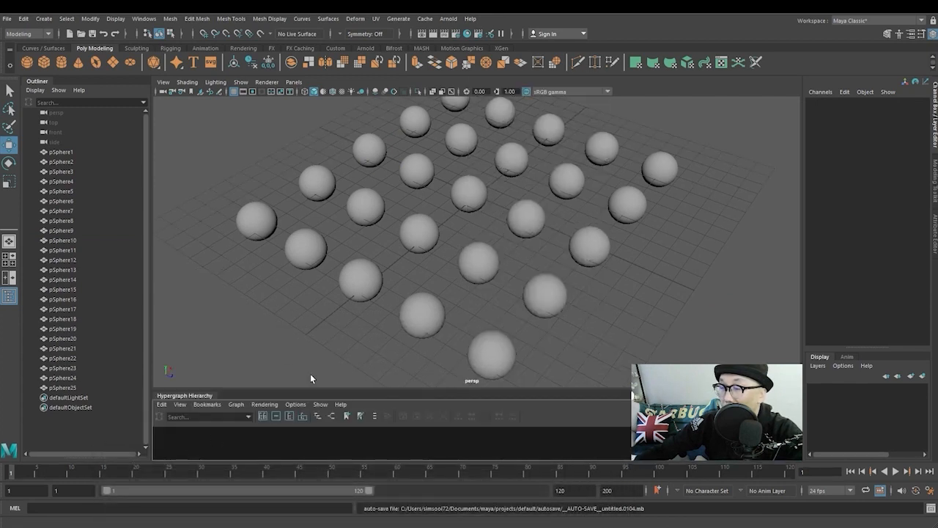
left_click_drag(310, 389, 302, 300)
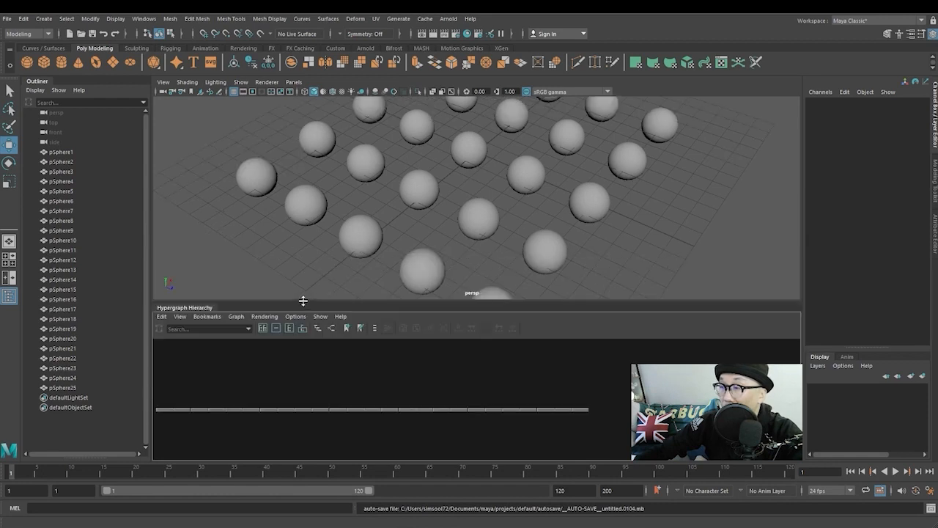
middle_click_drag(606, 171, 600, 214, "alt")
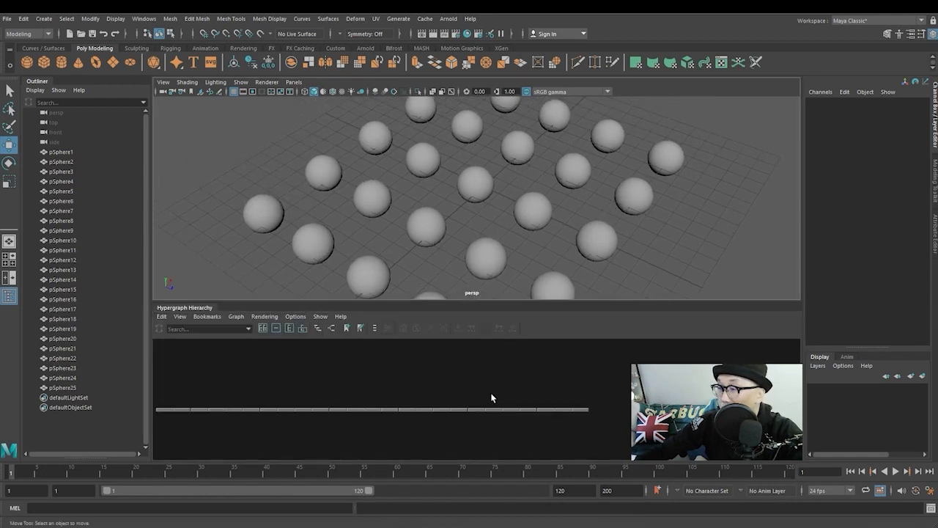
- Select the pSphere11, pSphere10 and pSphere9 nodes one after another in the Hypergraph to identify their spheres
middle_click_drag(411, 390, 511, 381, "alt")
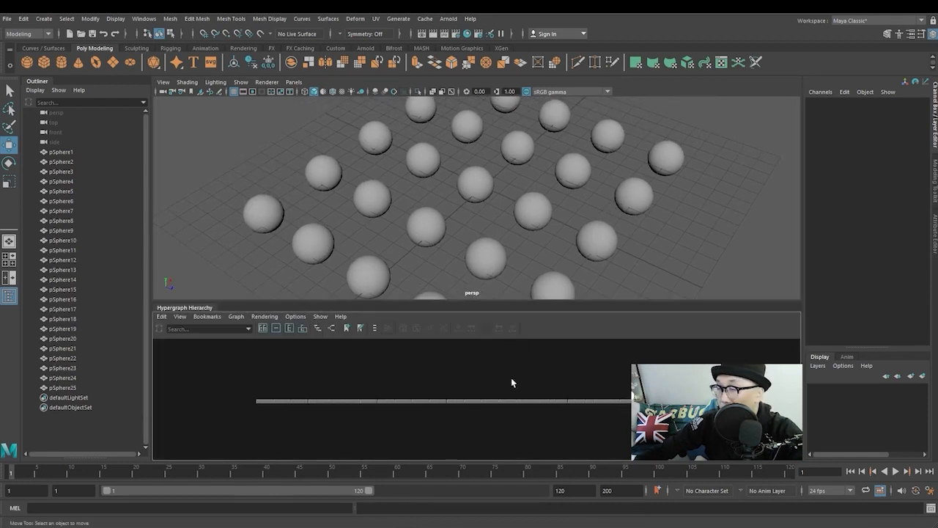
left_click(440, 401)
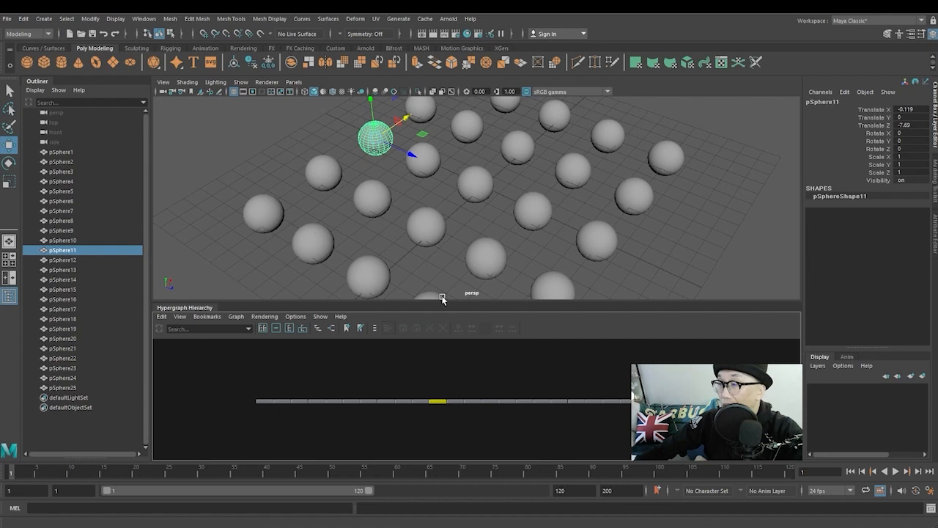
left_click(419, 402)
left_click(406, 402)
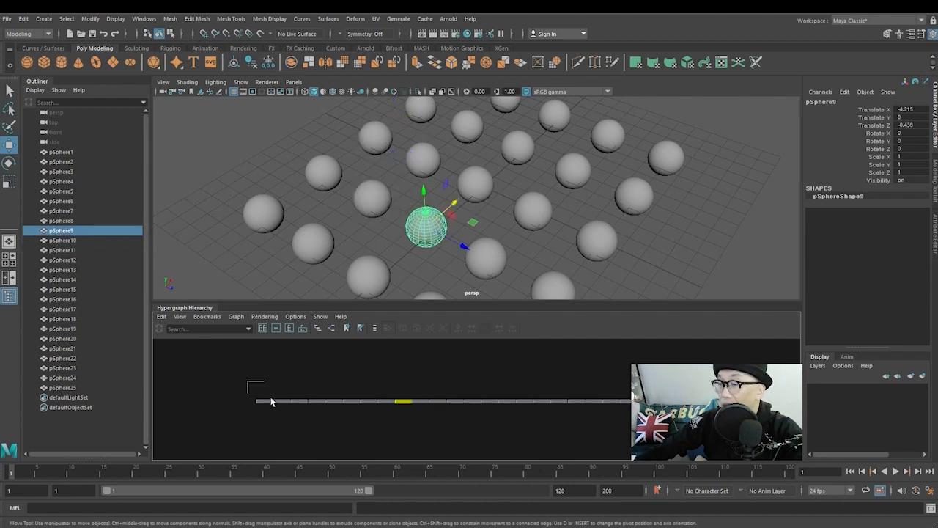
- Delete pSphere1 to pSphere3 and pSphere4 to pSphere7 by selecting their nodes in the Hypergraph
left_click_drag(251, 384, 304, 418)
left_click(302, 411)
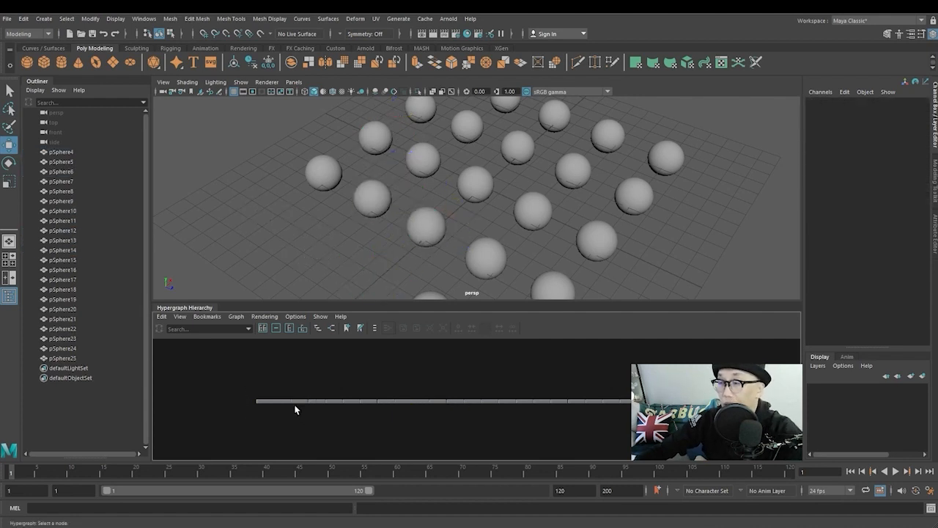
left_click_drag(232, 368, 317, 419)
key("Delete")
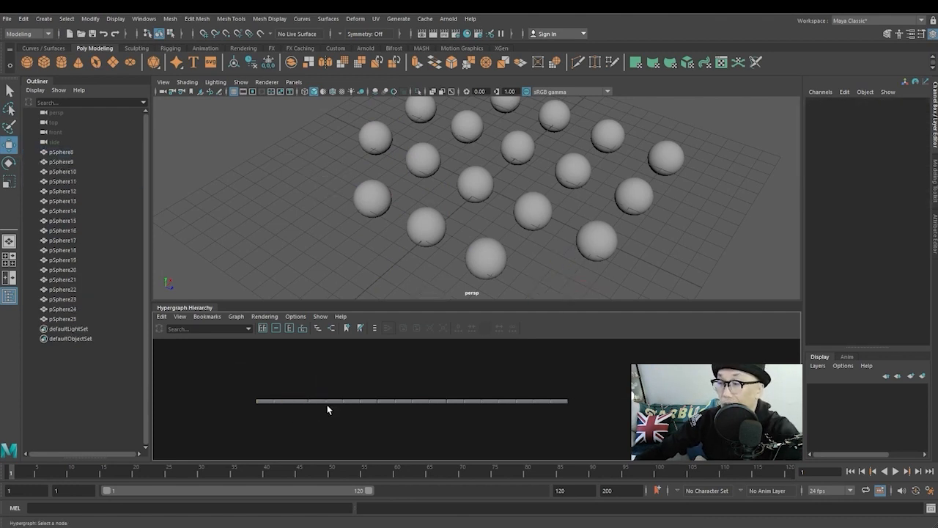
- Select the pSphere8 to pSphere13 nodes, pSphere14 in the viewport and the nodes at the row's far end, and clear the selection
left_click_drag(234, 374, 362, 418)
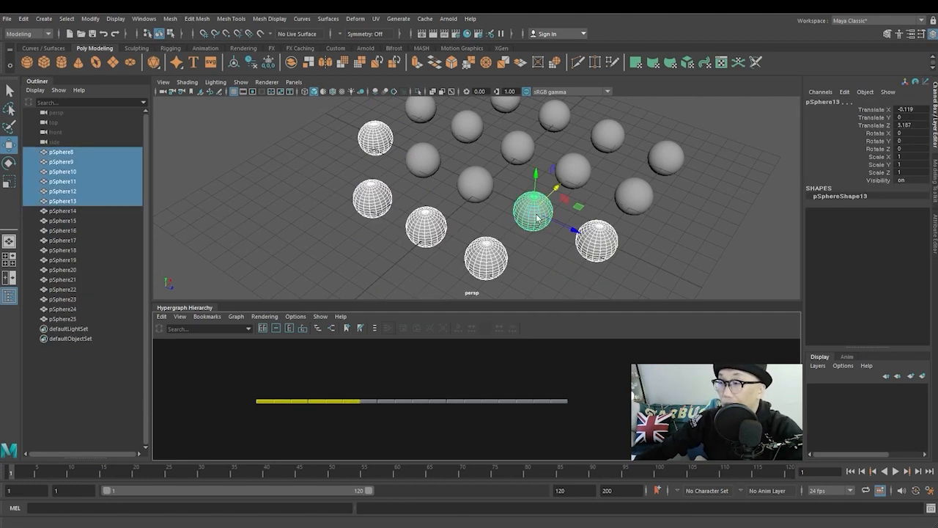
left_click(291, 176)
left_click(475, 186)
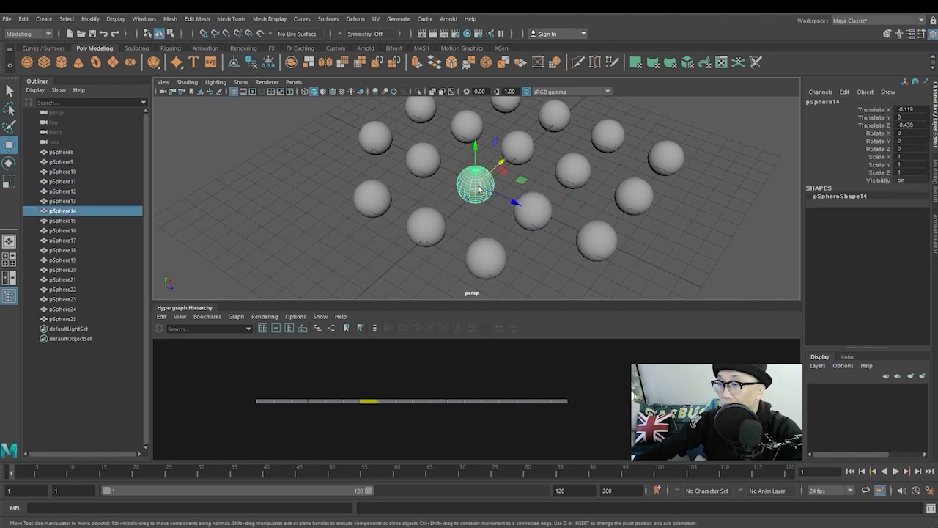
left_click_drag(601, 384, 472, 431)
left_click(619, 390)
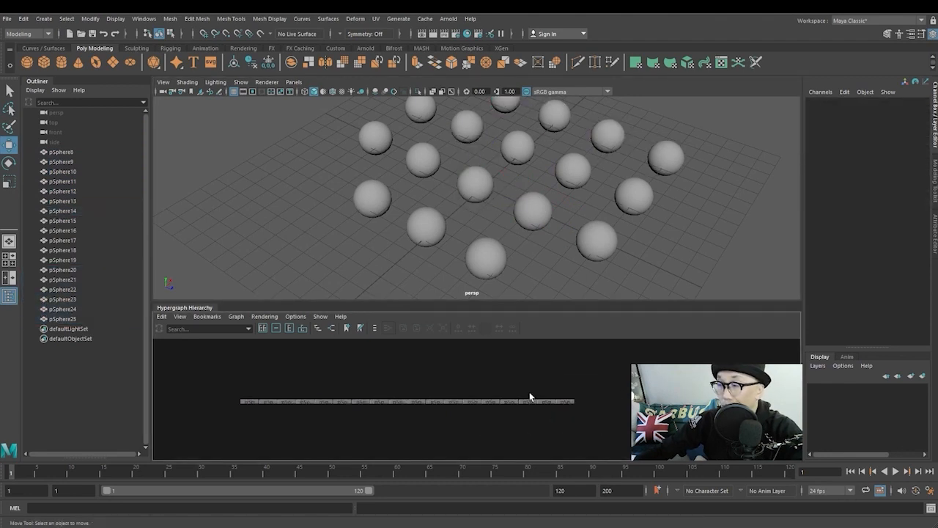
- Frame all remaining sphere nodes in the Hypergraph so their names are readable
scroll(530, 392, "up", 2)
middle_click_drag(528, 392, 582, 384, "alt")
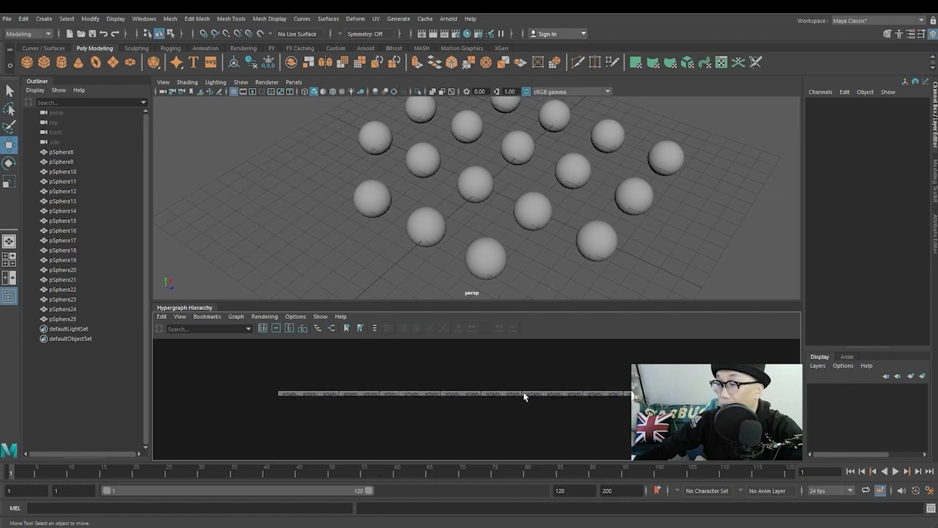
scroll(507, 394, "up", 1)
left_click(274, 328)
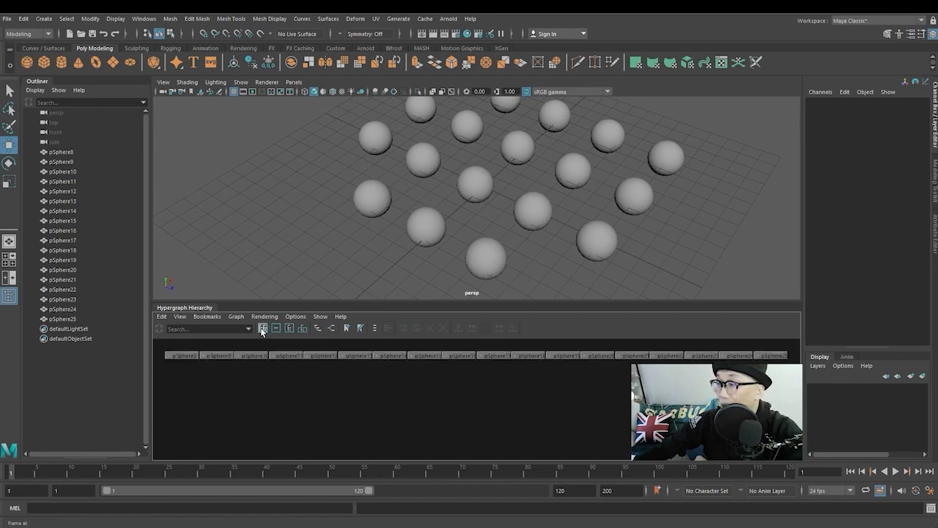
- Try moving pSphere8, selected through its Hypergraph node, to about X -5.49, Y -0.79, Z 2.58 and undo the move
left_click(188, 357)
middle_click_drag(501, 202, 492, 219)
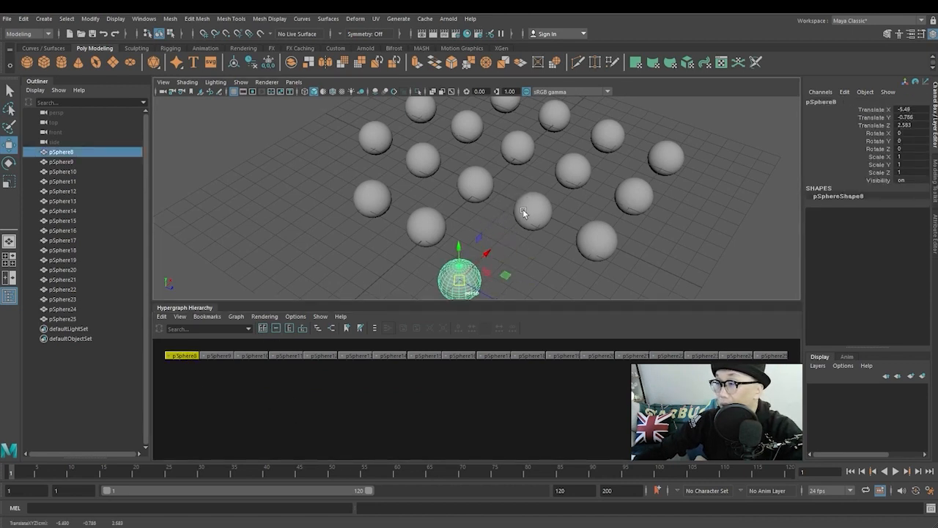
key("ctrl+z")
left_click(336, 390)
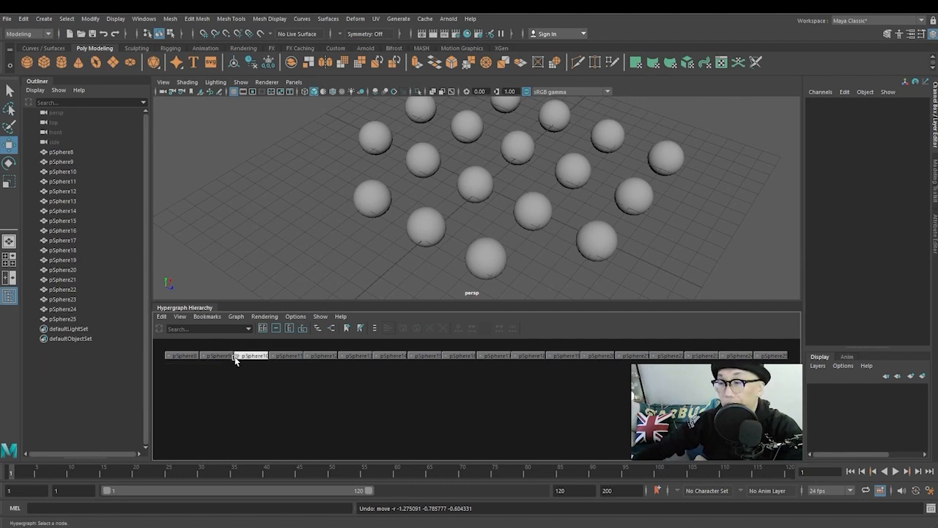
- Group the three front spheres pSphere10, pSphere9 and pSphere8
left_click(366, 198)
left_click(431, 240, "shift")
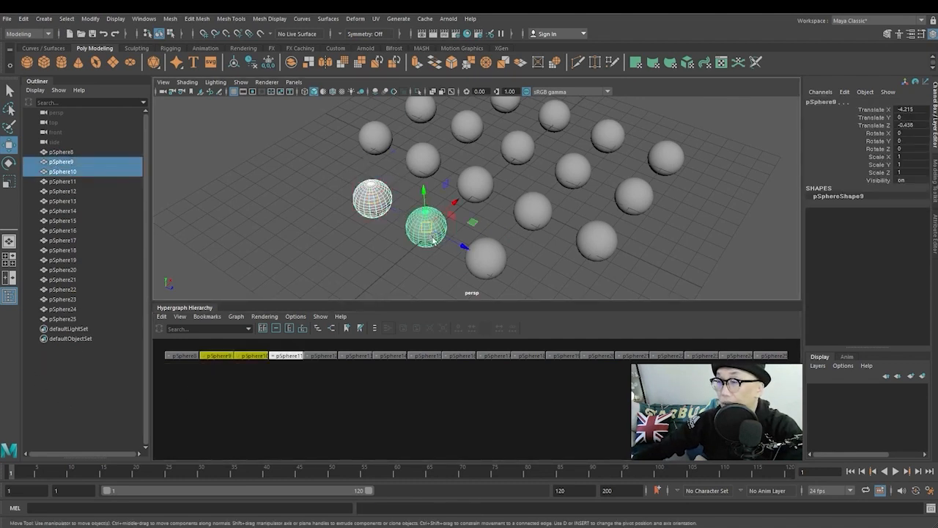
left_click(492, 261, "shift")
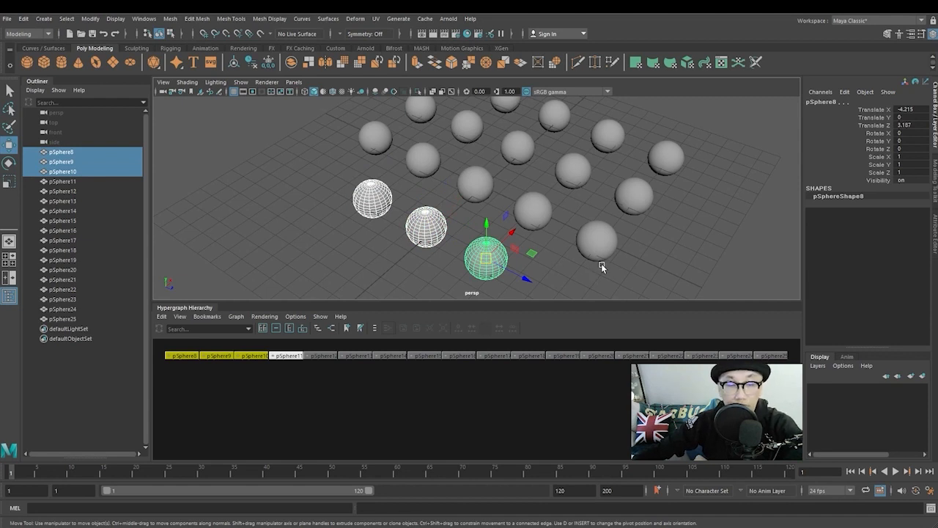
key("ctrl+g")
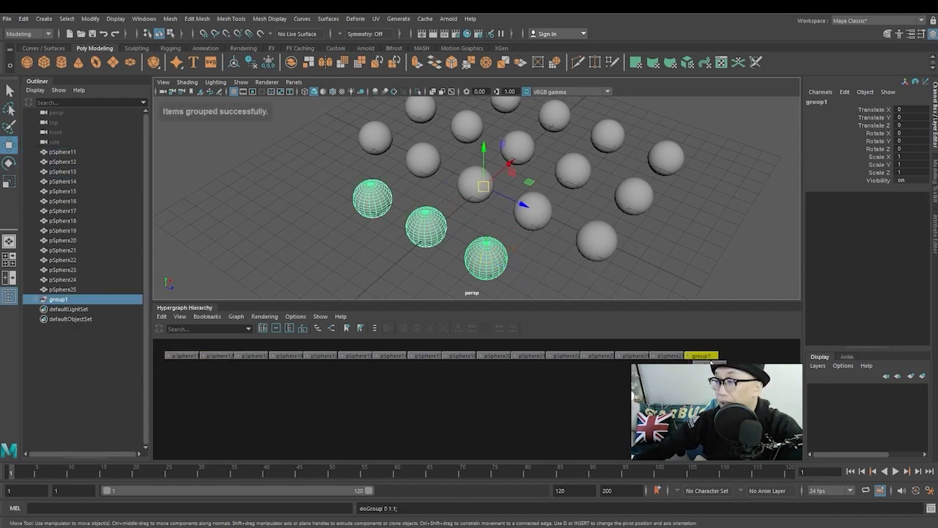
- Examine the new group's node and the child nodes beneath it in the Hypergraph by selecting and deselecting them
left_click(709, 403)
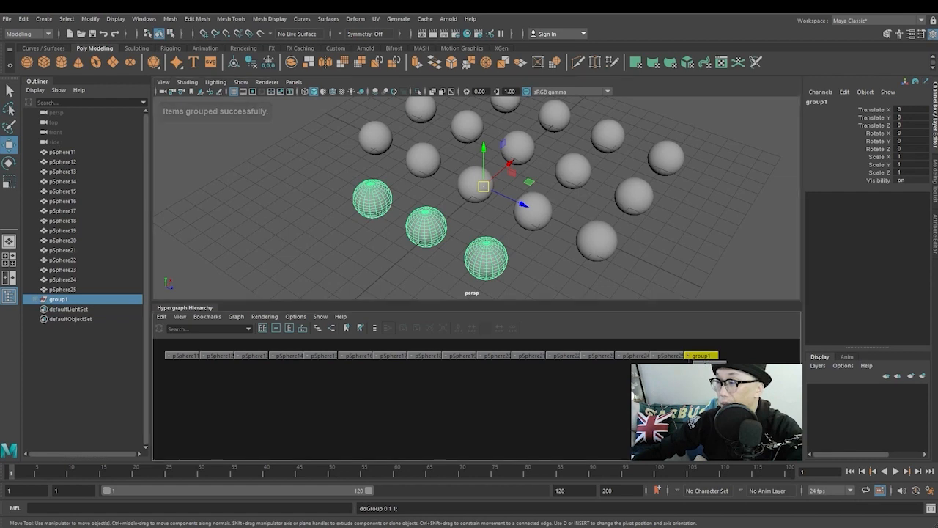
left_click(710, 378)
left_click(709, 371)
left_click(710, 363)
left_click(710, 399)
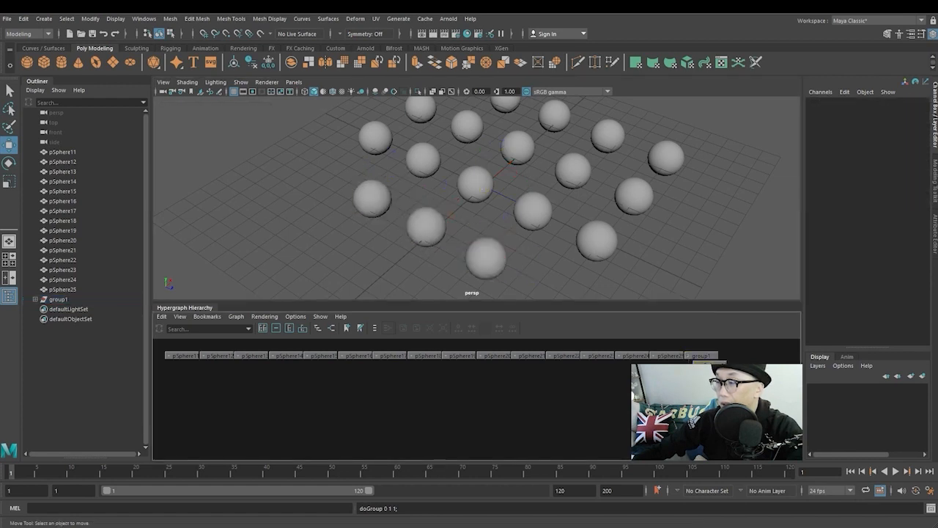
left_click(709, 379)
left_click(710, 371)
left_click(709, 363)
left_click(708, 357)
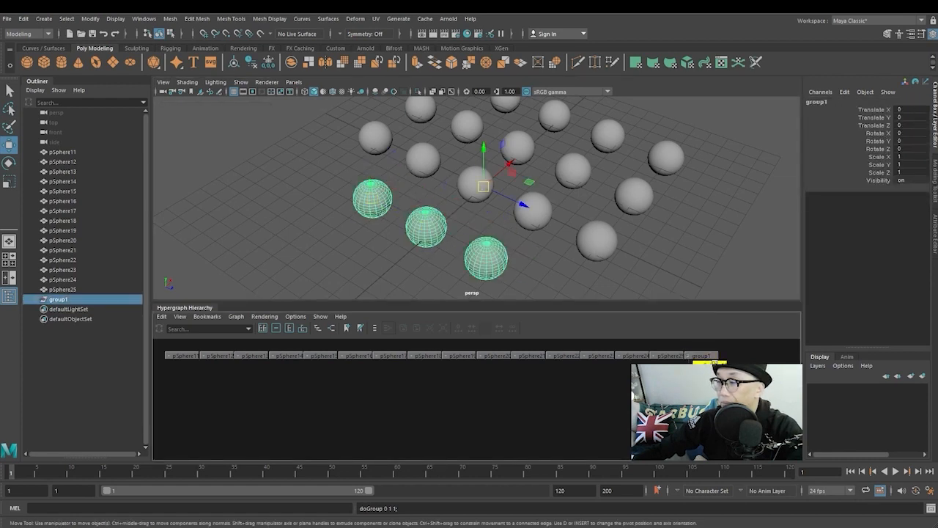
left_click(710, 364)
left_click(710, 399)
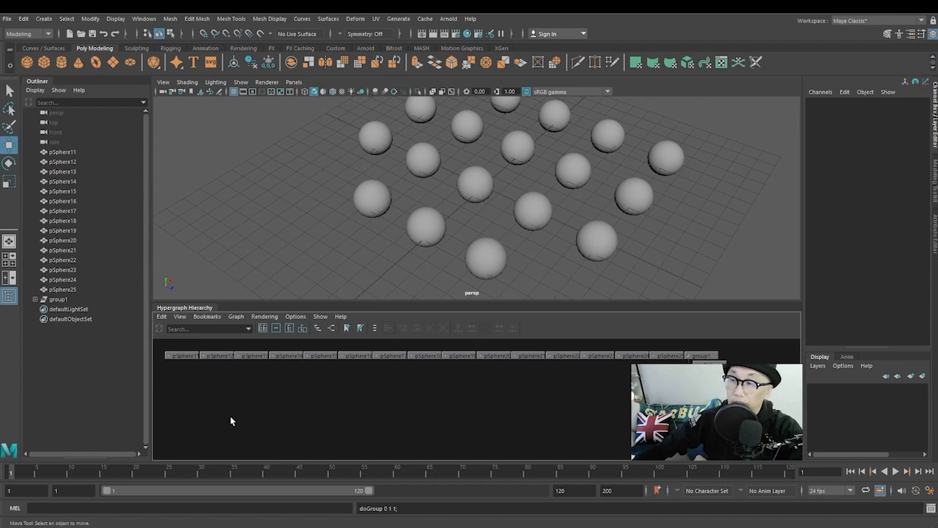
- Box-select several sphere nodes in the Hypergraph, clear the selection and select only pSphere18
left_click_drag(192, 376, 389, 352)
left_click(349, 399)
left_click(404, 433)
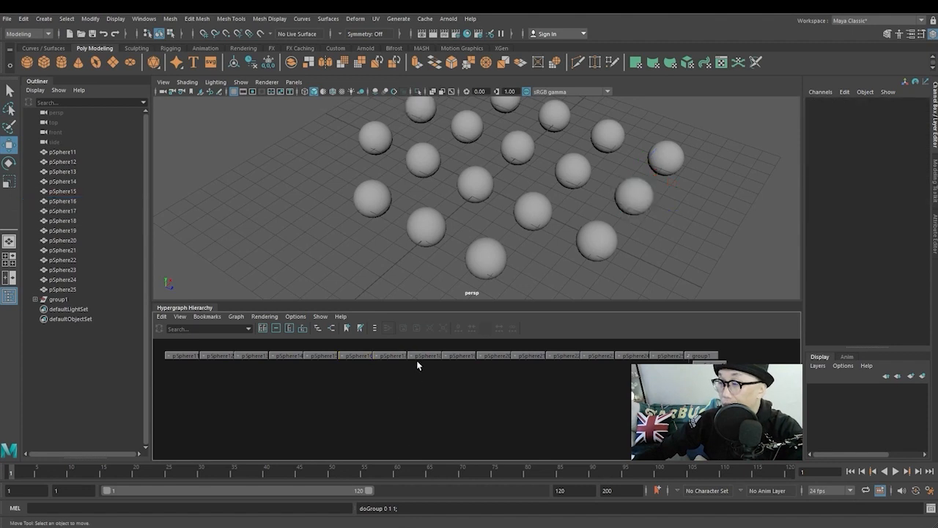
left_click(425, 356)
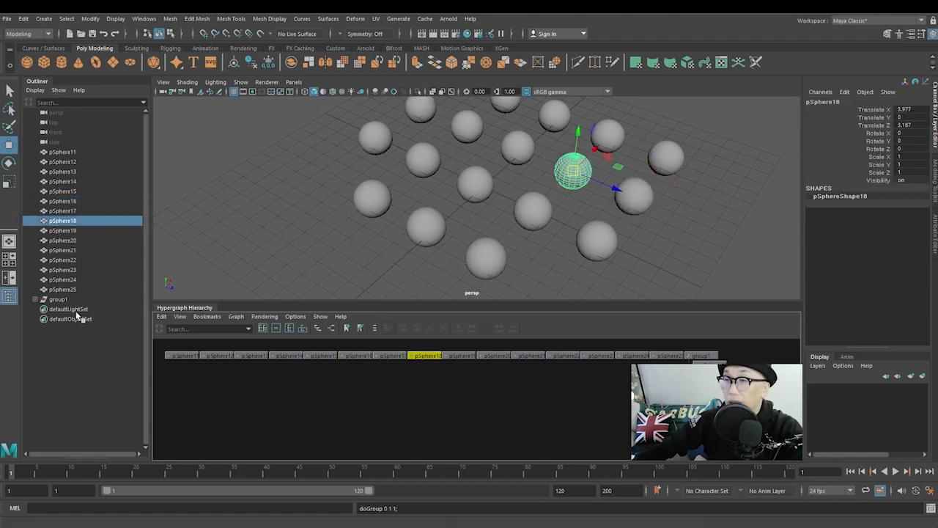
- Select pSphere16, pSphere15, pSphere14 and pSphere12 in turn in the Outliner to compare with the Hypergraph, and clear the selection
left_click(62, 202)
left_click(61, 191)
left_click(61, 182)
left_click(61, 162)
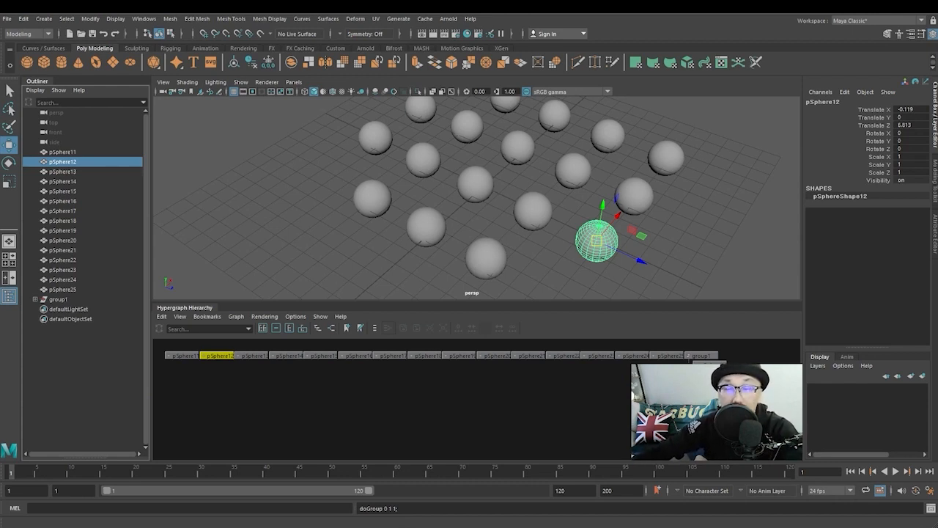
left_click(307, 366)
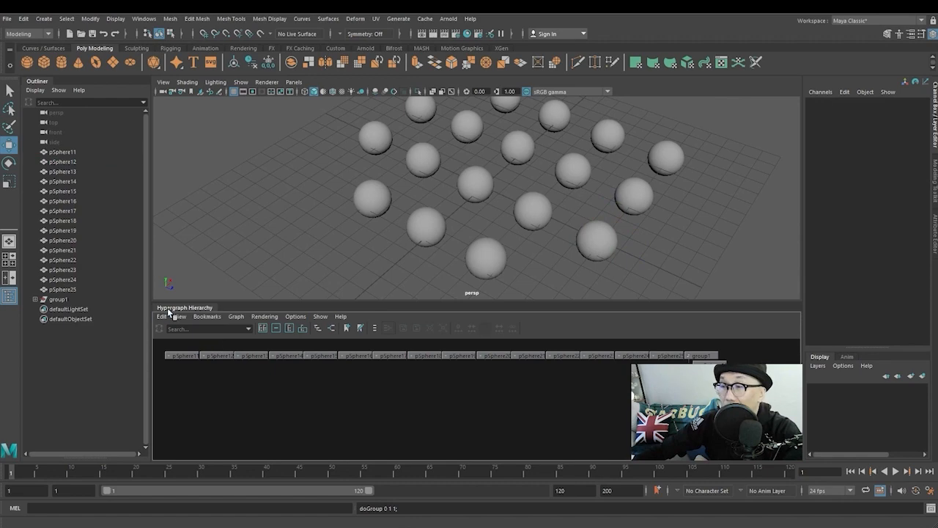
- Undock and close the Hypergraph Hierarchy window, and hide the Outliner so the perspective viewport fills the workspace
left_click_drag(174, 312, 191, 258)
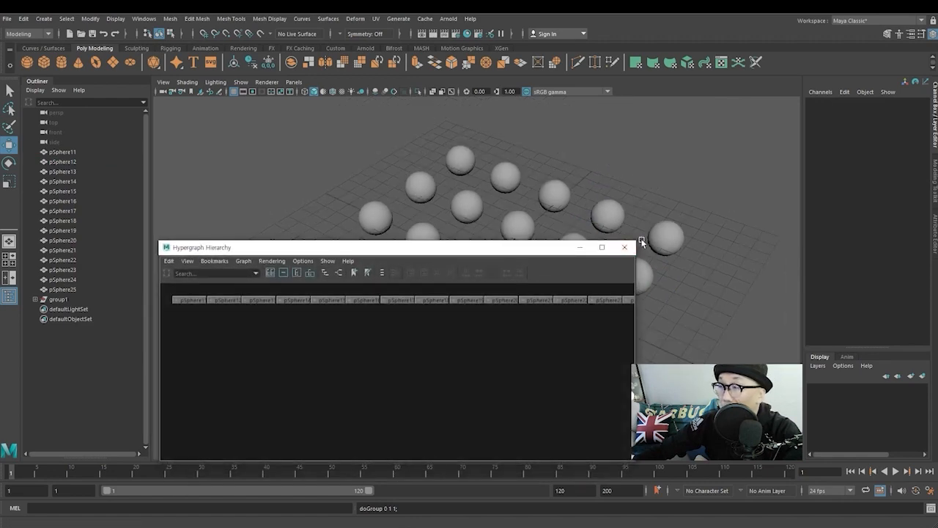
left_click(627, 248)
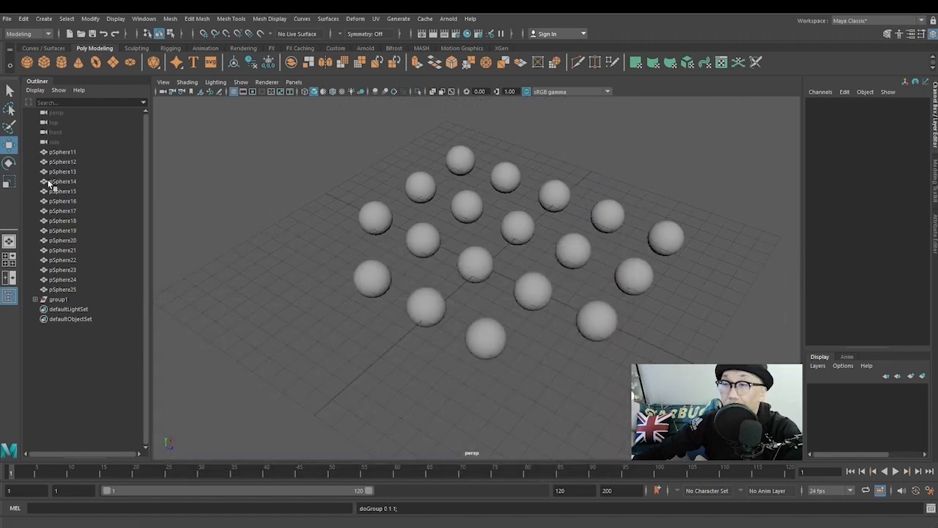
left_click(9, 299)
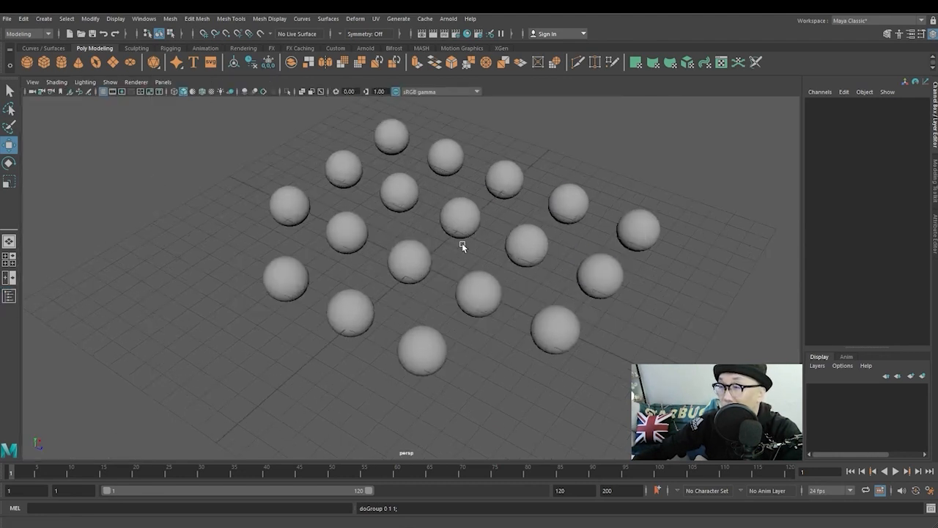
- Select all the spheres from a lower viewing angle and switch the viewport to wireframe display
left_click_drag(454, 279, 388, 293, "alt")
left_click_drag(184, 153, 290, 245)
key("4")
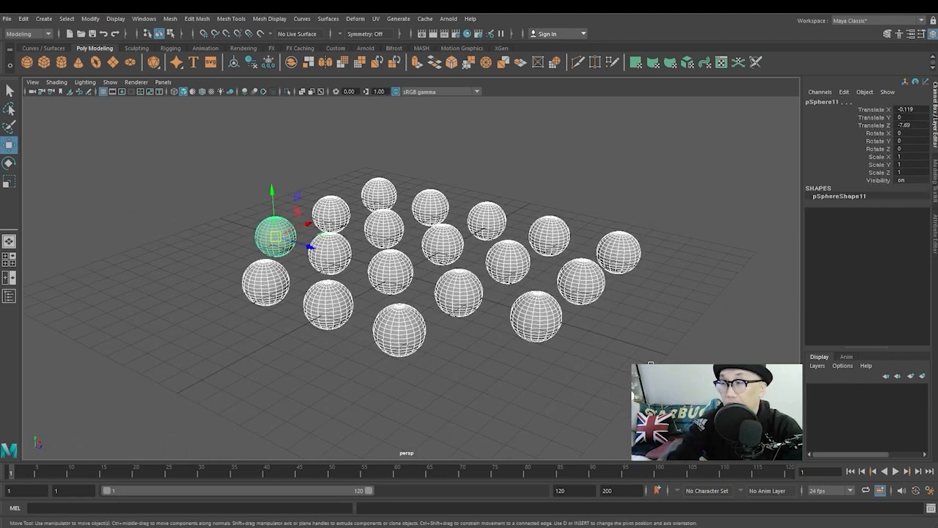
- Delete all the selected spheres and create a polygon plane at the origin
key("Delete")
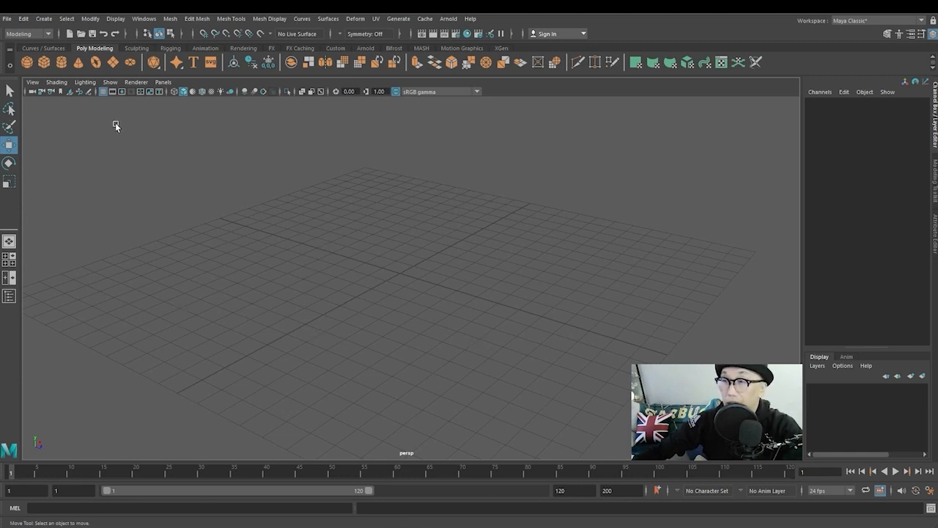
left_click(114, 62)
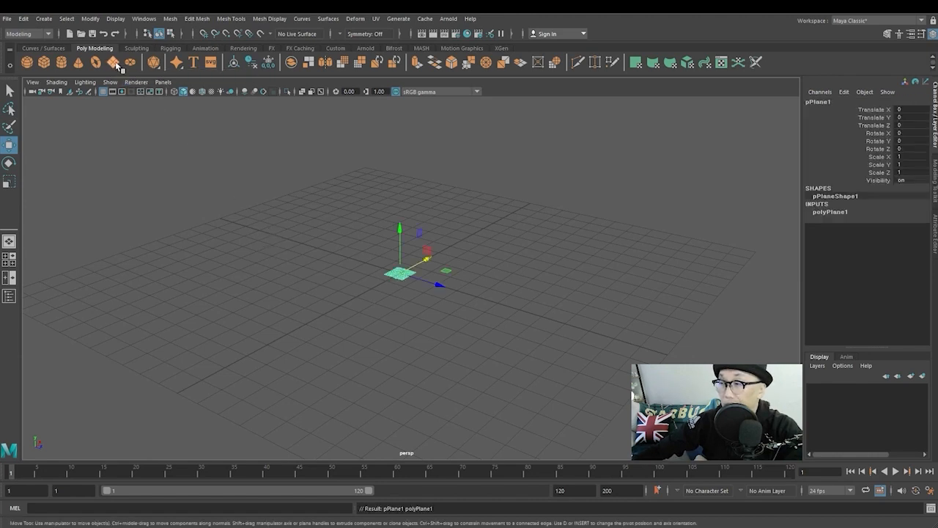
scroll(429, 324, "down", 1)
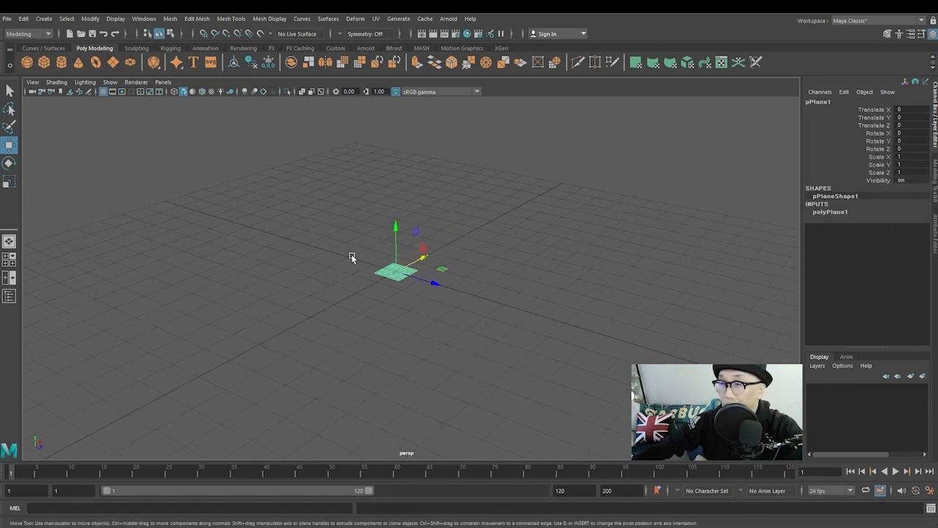
- Scale the plane up to about 14.2 in X and Z and about 33.3 in Y
key("r")
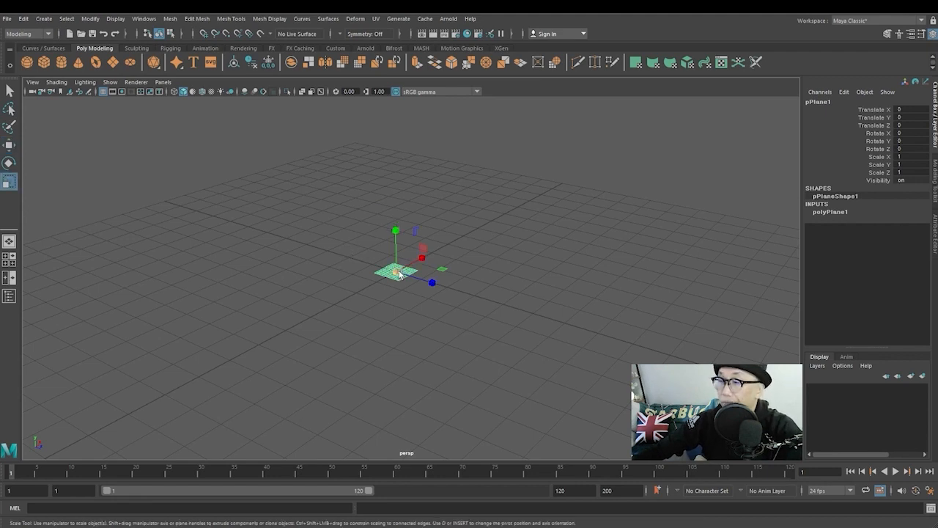
left_click_drag(394, 233, 392, 209)
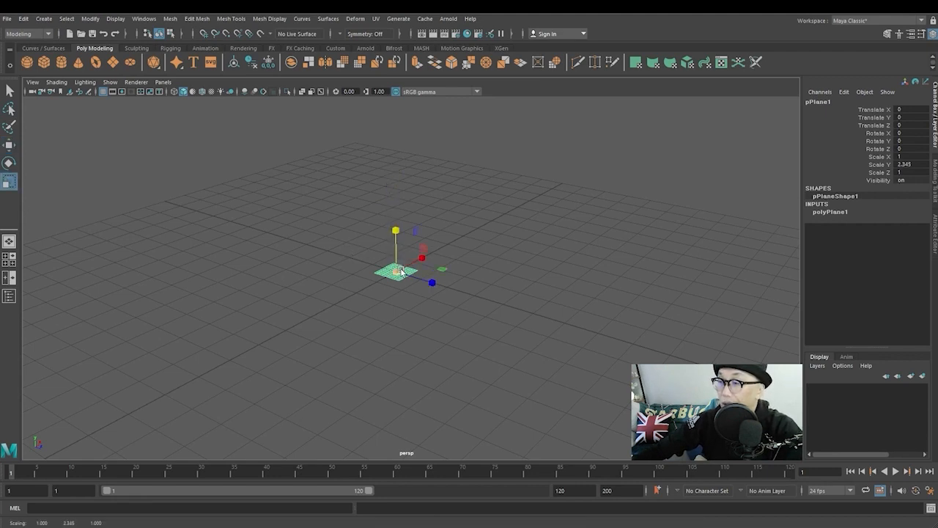
left_click_drag(396, 271, 655, 276)
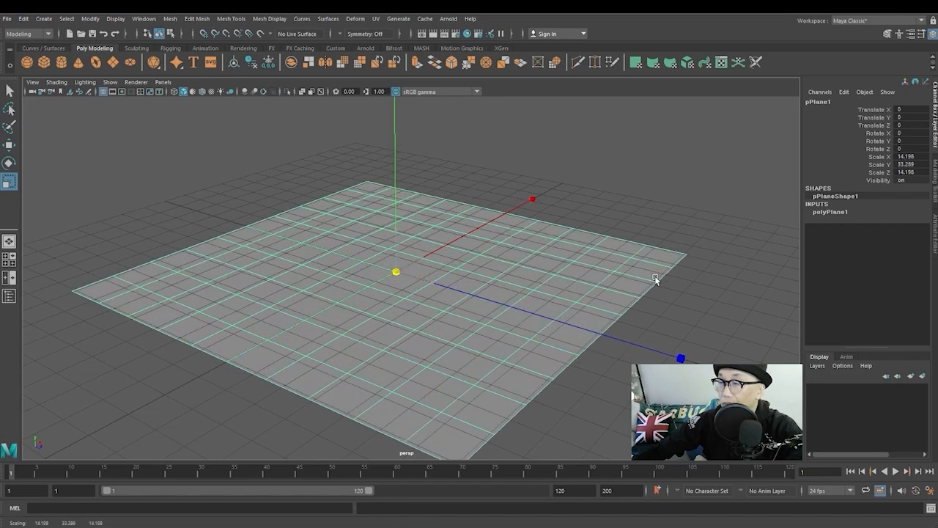
middle_click_drag(491, 337, 492, 320, "alt")
mouse_move(493, 322)
left_mouse_down("alt")
mouse_move(549, 348)
mouse_move(476, 321)
left_mouse_up("alt")
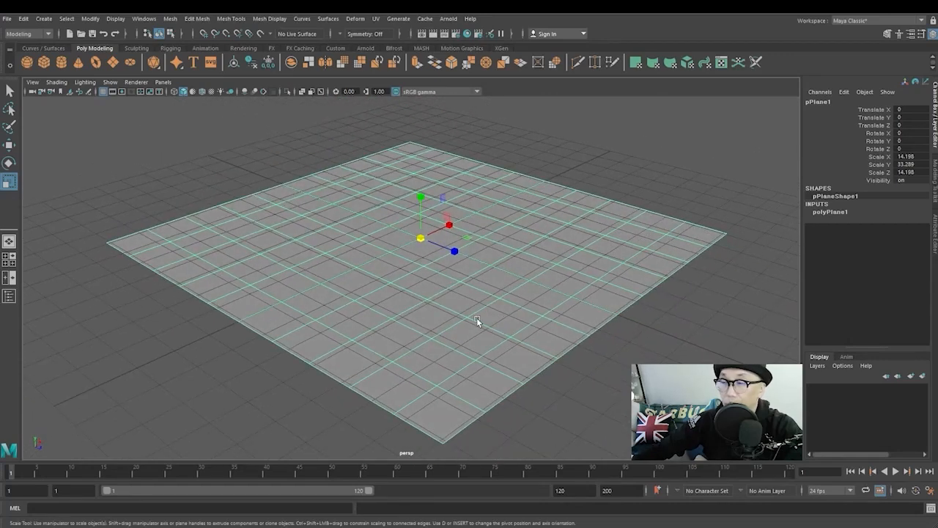
- Try raising a single face of the plane by about 3.07 units in face selection mode, and undo the move
key("F8")
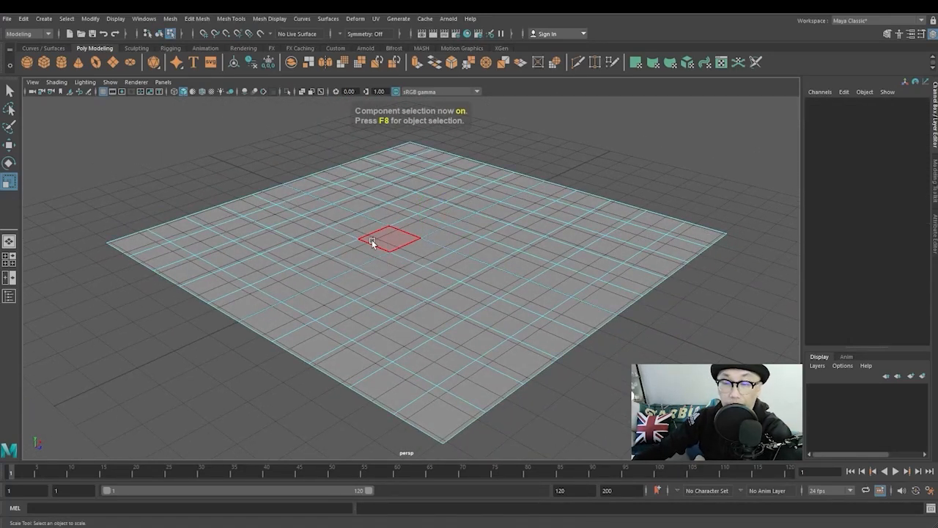
key("F9")
key("F11")
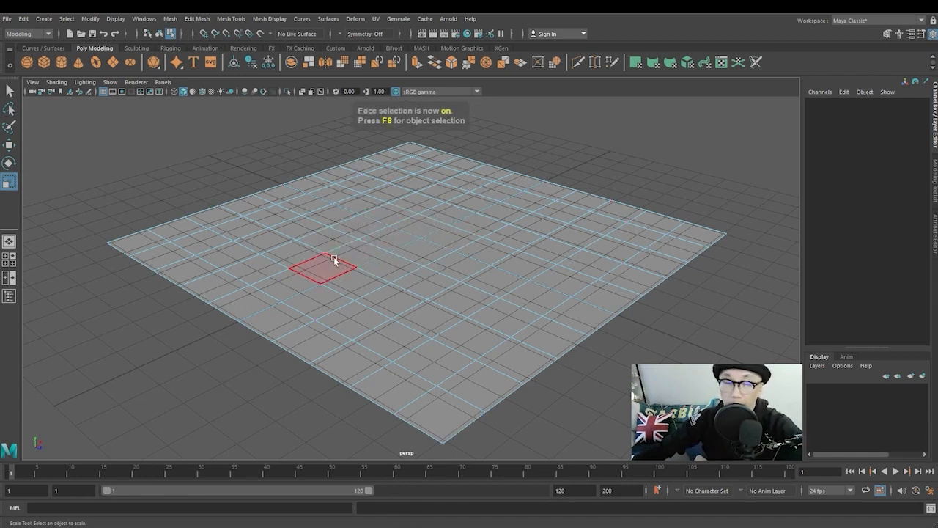
left_click(287, 289)
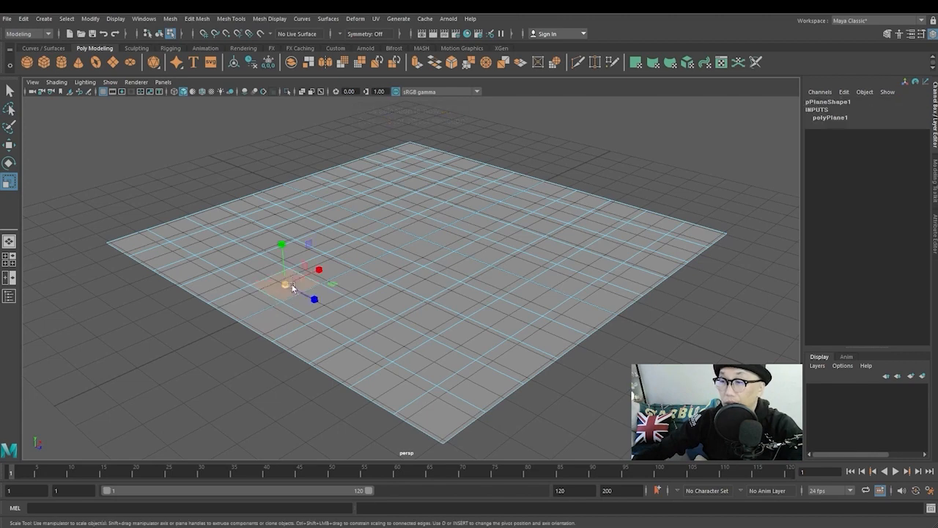
key("w")
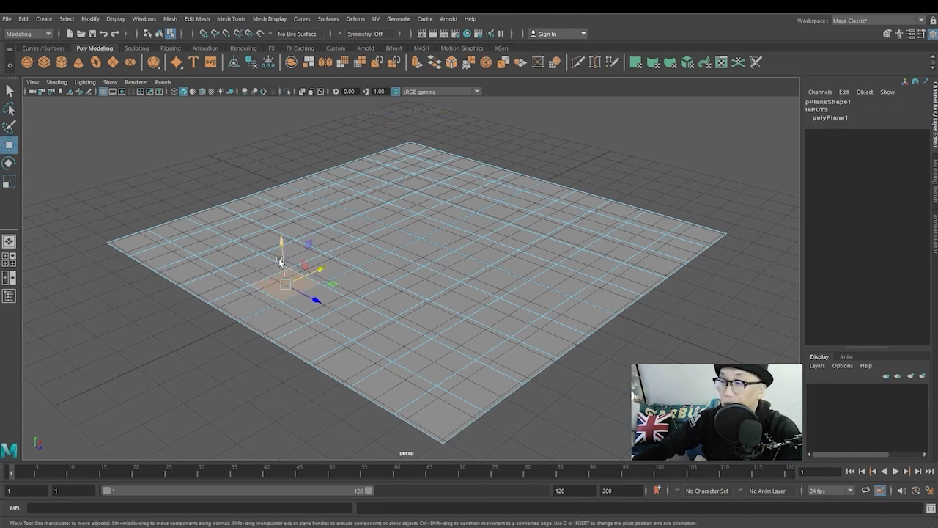
left_click_drag(279, 258, 275, 147)
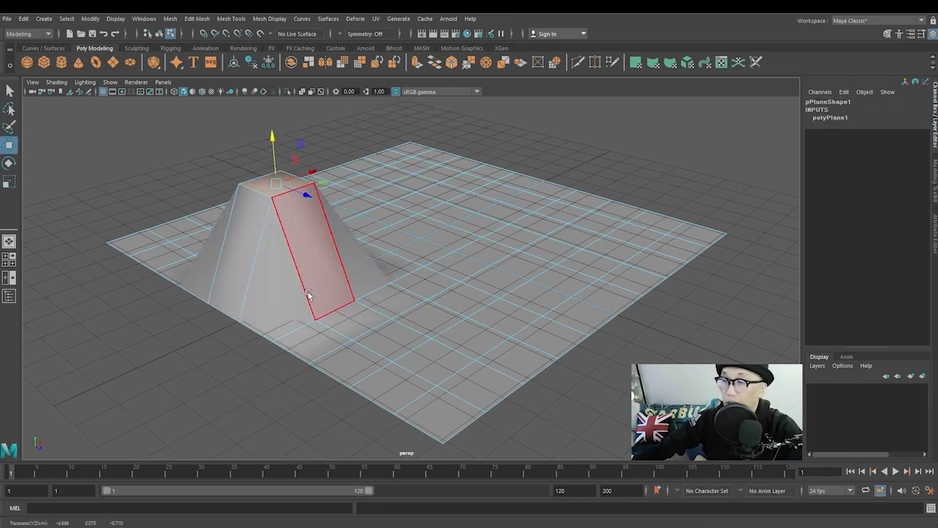
left_click_drag(308, 296, 337, 337, "alt")
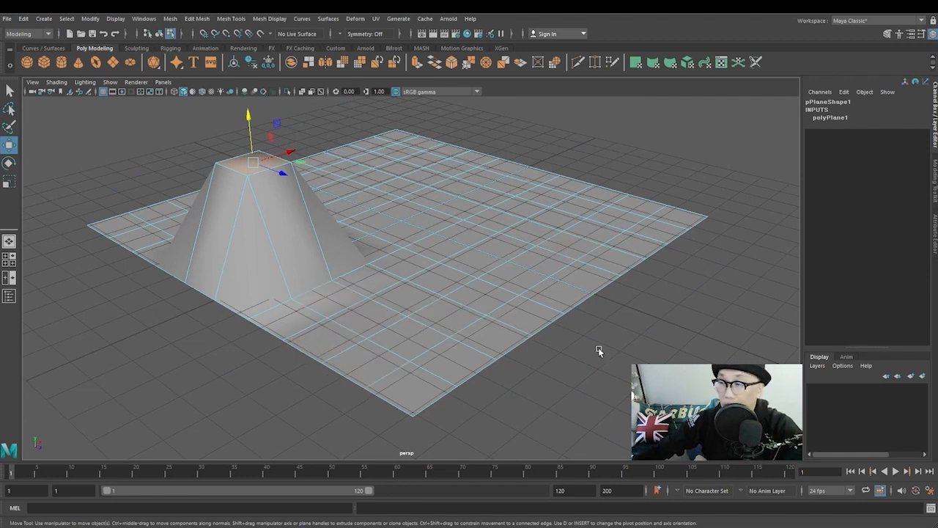
key("ctrl+z")
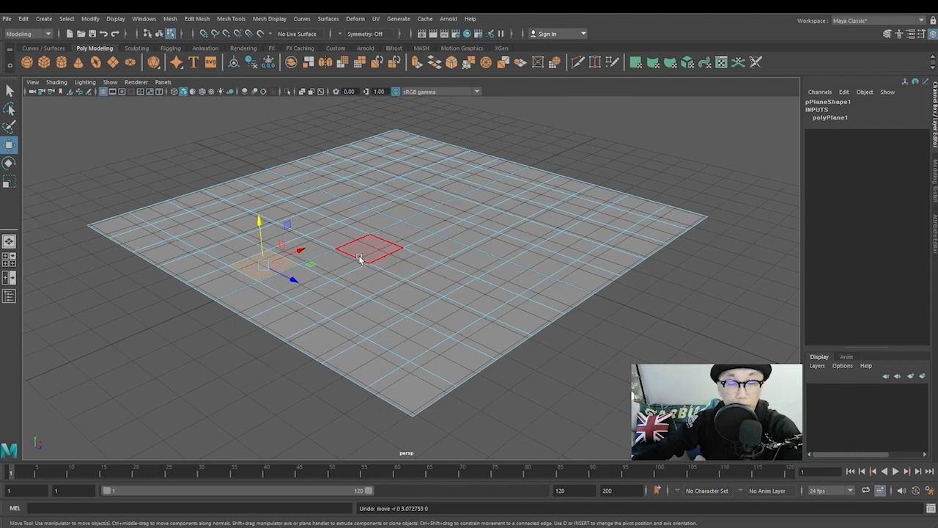
- Try raising four neighbouring vertices of the plane by about 0.79 units in vertex selection mode, and undo the move
key("F9")
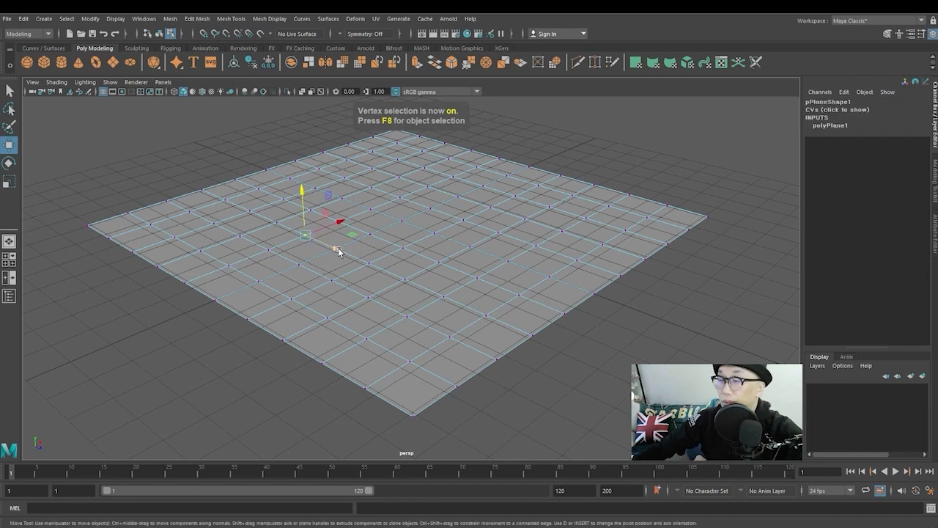
left_click(338, 248)
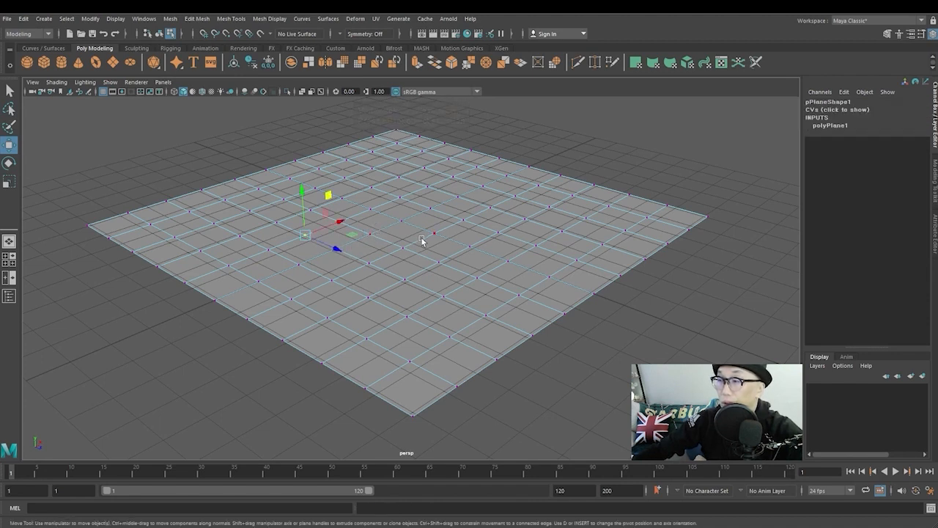
left_click(337, 234)
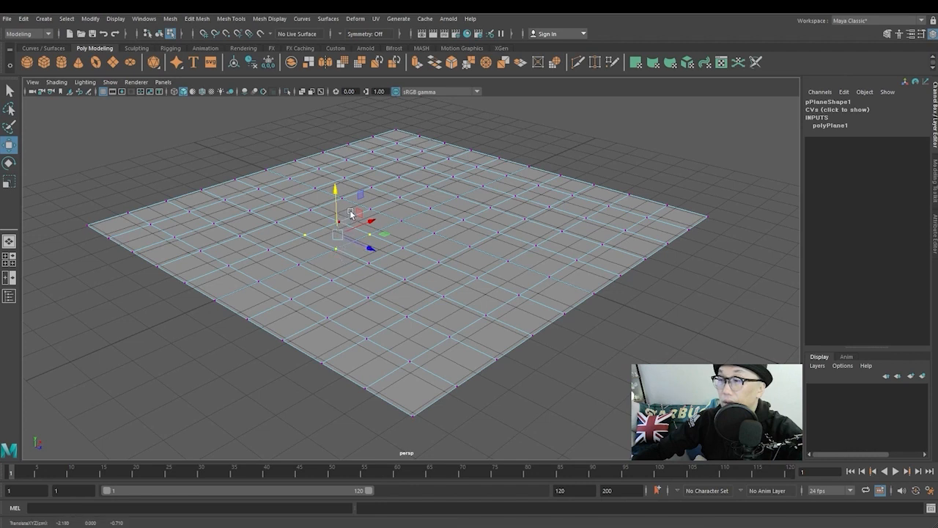
left_click_drag(340, 210, 337, 186)
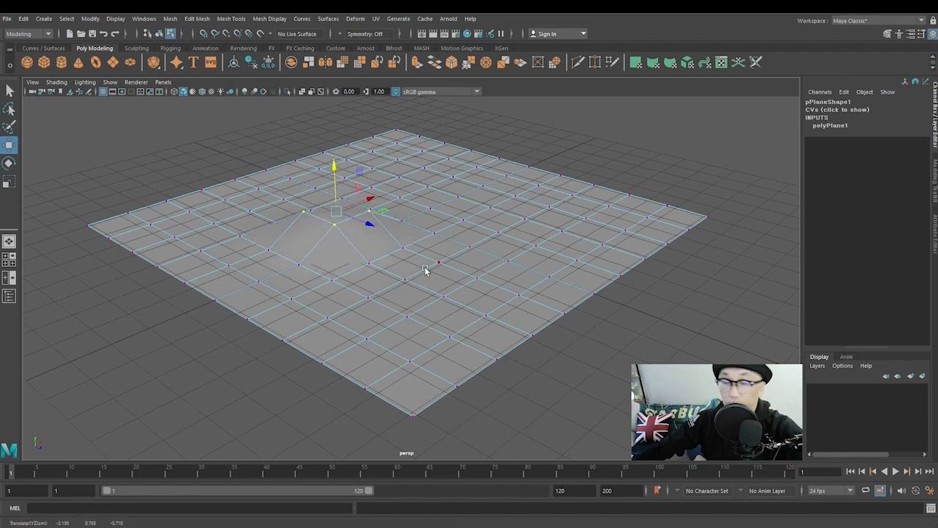
key("ctrl+z")
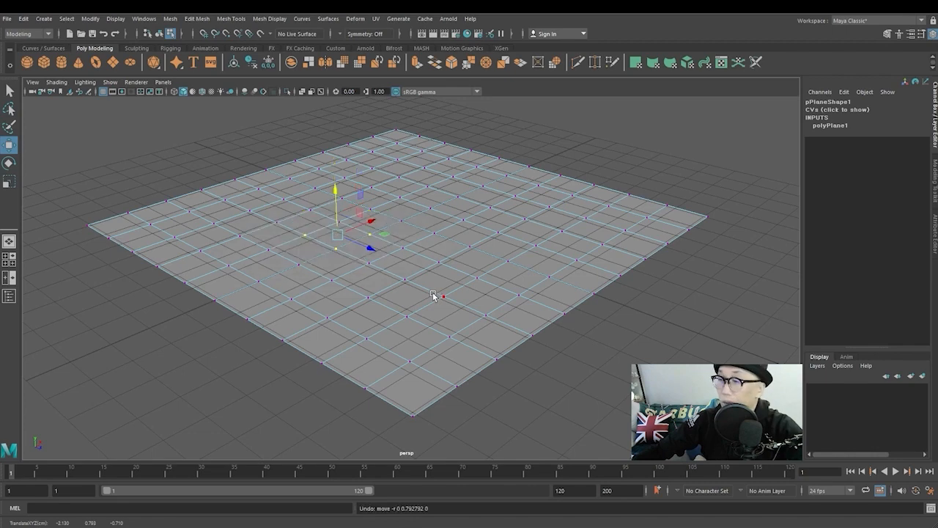
- Try raising the same four vertices by about 2.03 units, and undo the move
left_click_drag(415, 241, 362, 252, "alt")
scroll(359, 213, "up", 4)
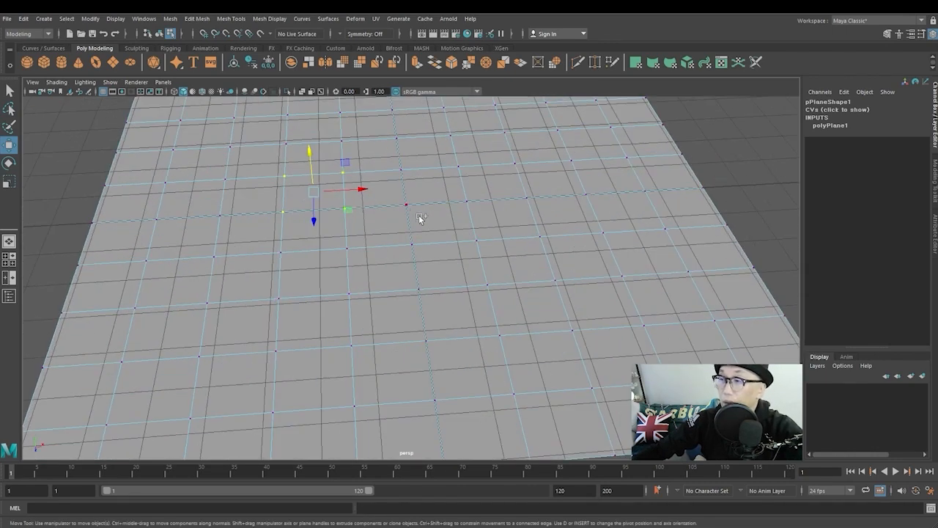
left_click_drag(413, 234, 486, 284, "alt")
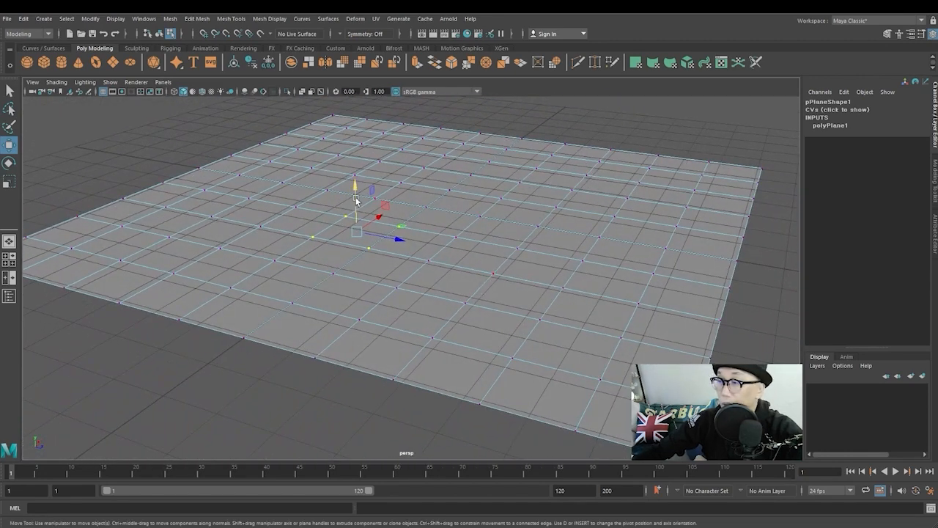
left_click_drag(357, 200, 351, 110)
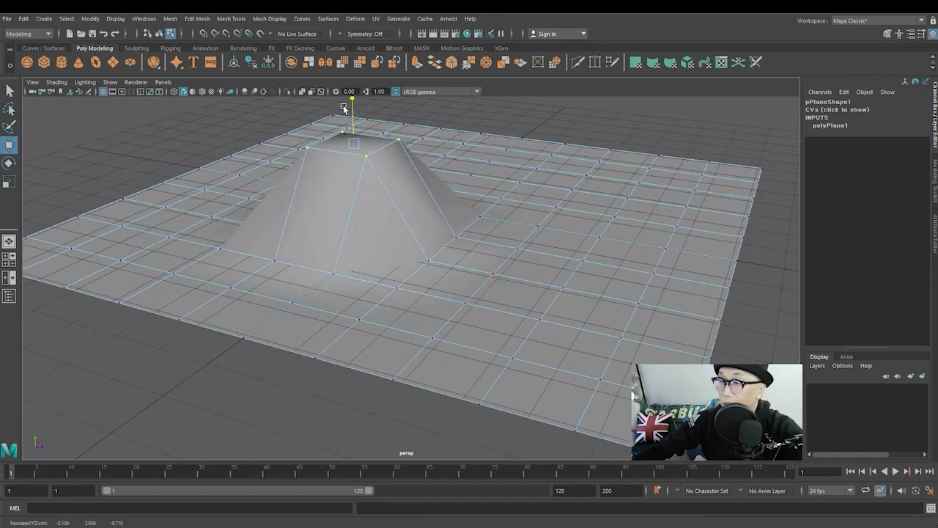
left_click_drag(463, 267, 423, 293, "alt")
key("ctrl+z")
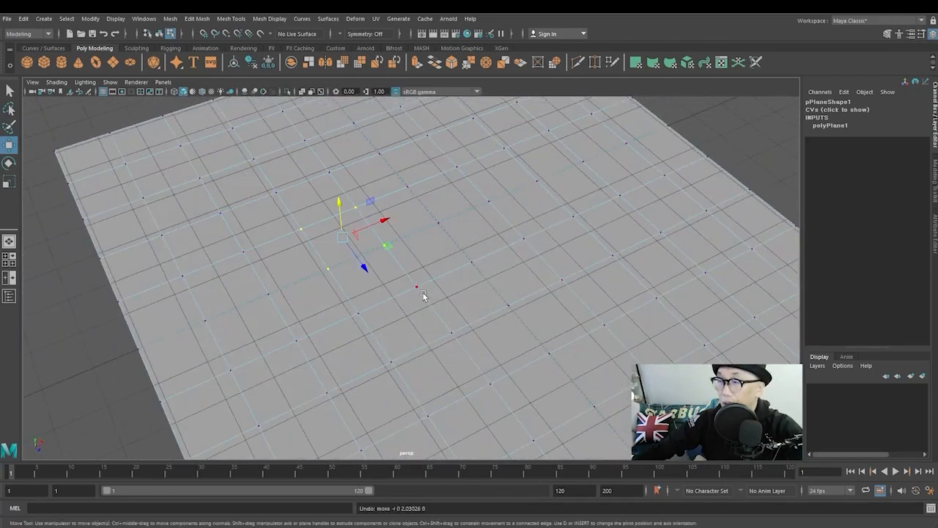
left_click_drag(423, 330, 447, 337, "alt")
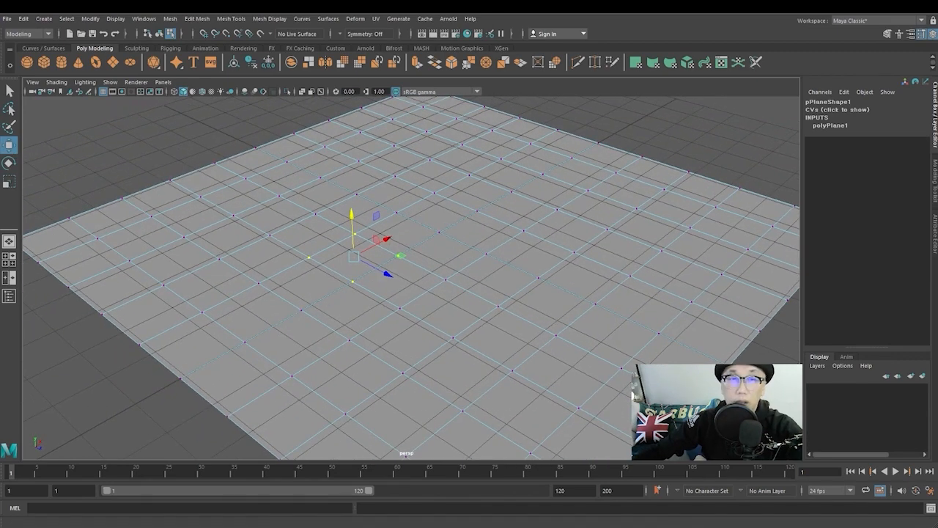
- Open the Move Tool's settings, dock them beside the viewport, and collapse and expand the docked panel
double_click(9, 145)
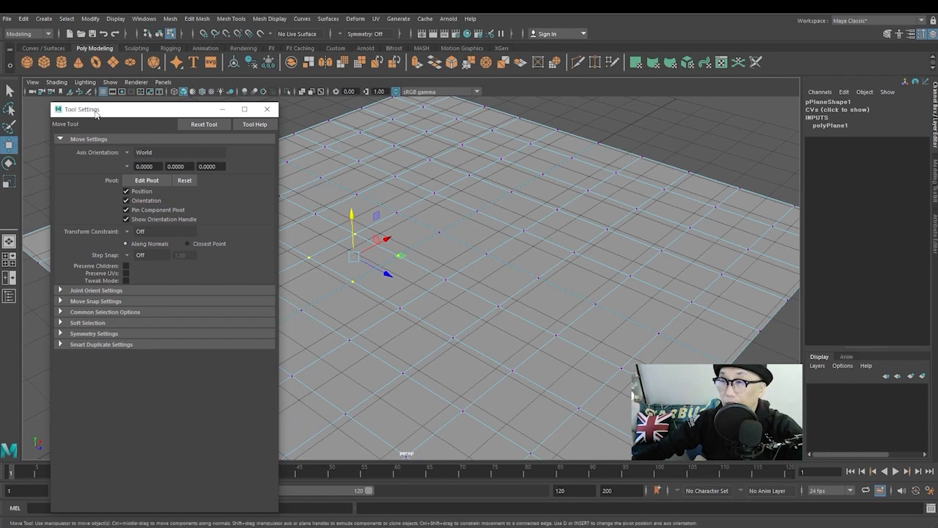
left_click_drag(96, 111, 20, 107)
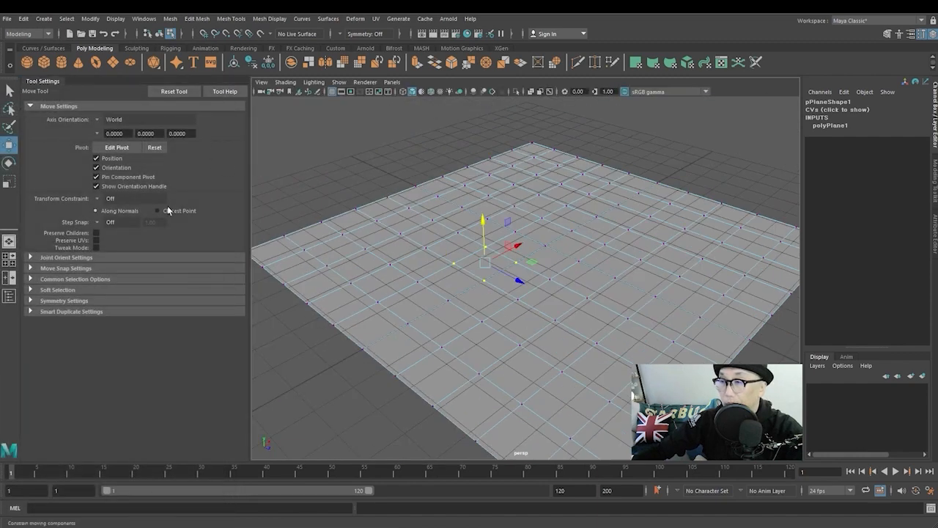
left_click(38, 83)
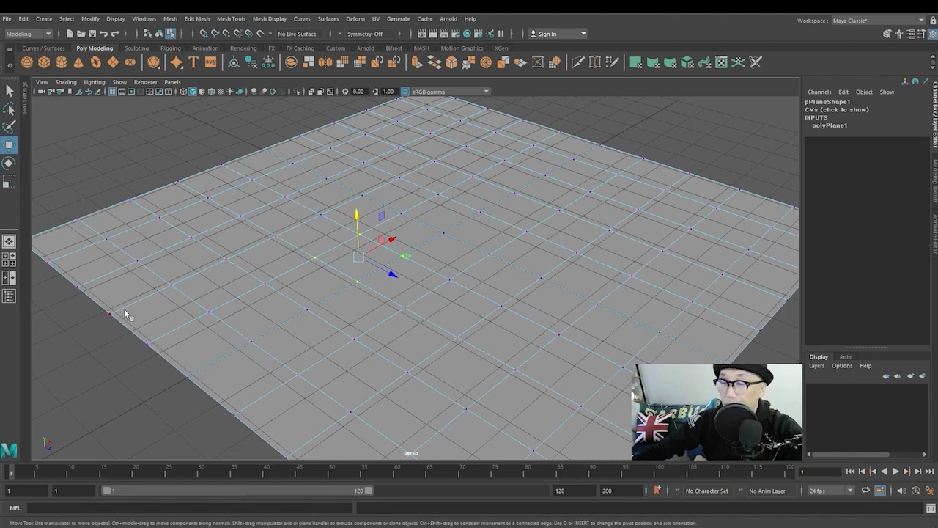
left_click(24, 108)
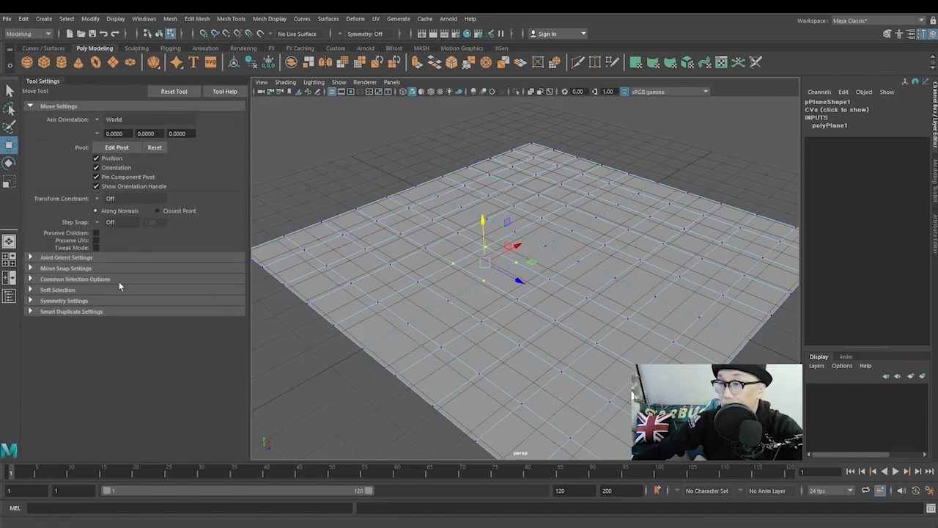
- Turn Shift+Drag to Extrude Components off in Smart Duplicate Settings, clear the vertex selection, and turn the option back on
left_click(31, 312)
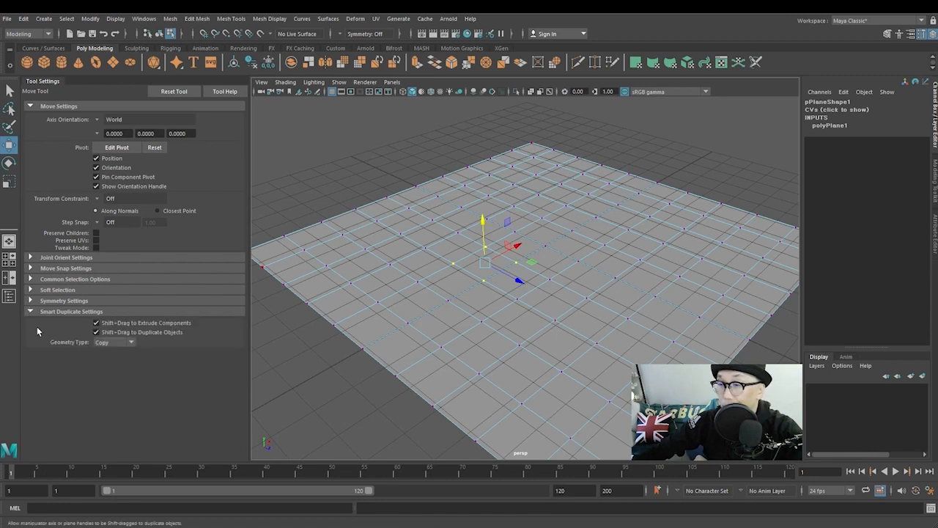
left_click(96, 323)
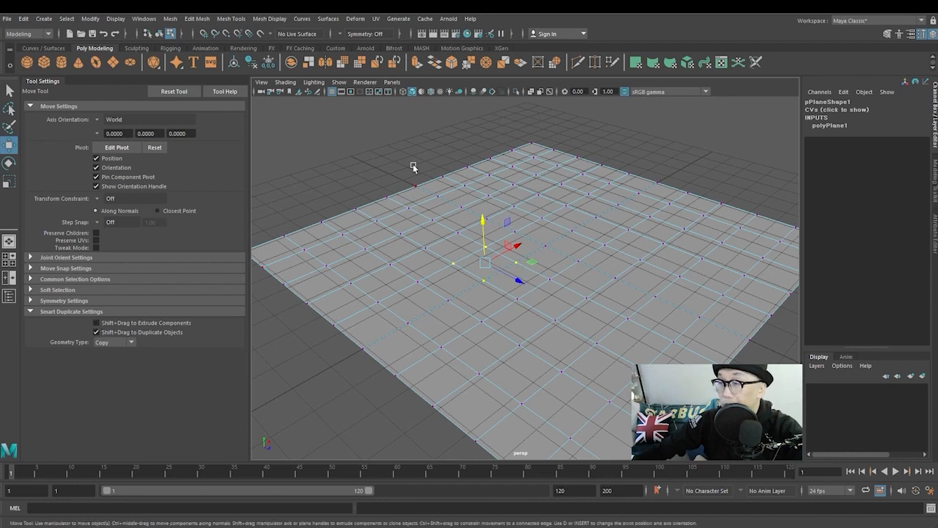
left_click(387, 136)
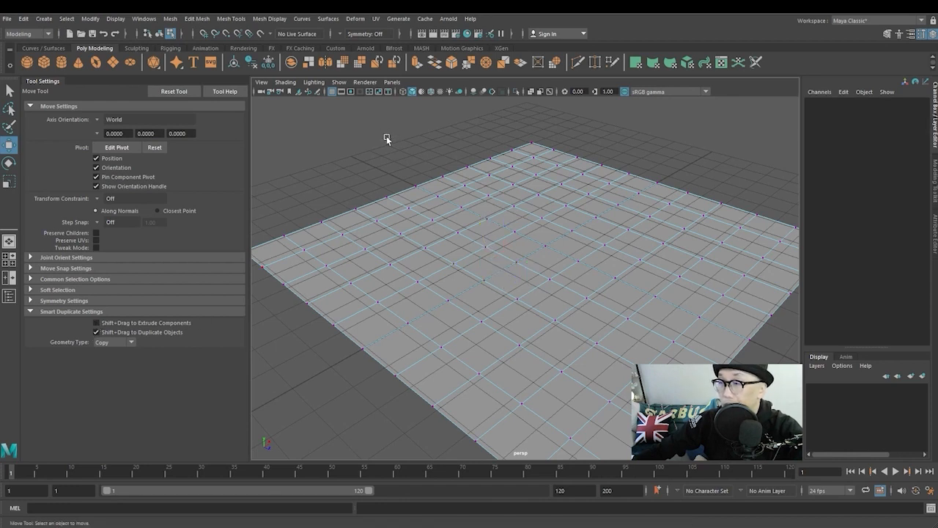
left_click(96, 323)
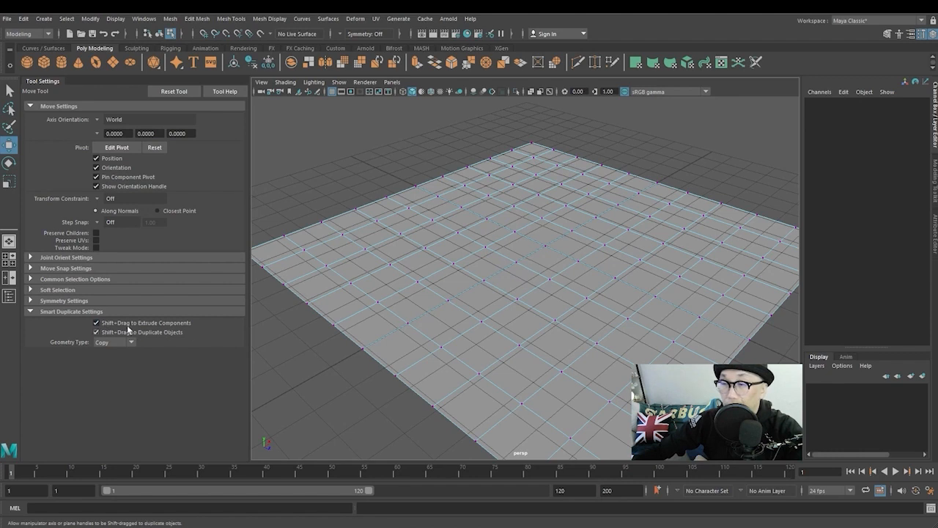
- Look at the Geometry Type choices in Smart Duplicate Settings, leave the type at Copy, and collapse the section
left_click(31, 311)
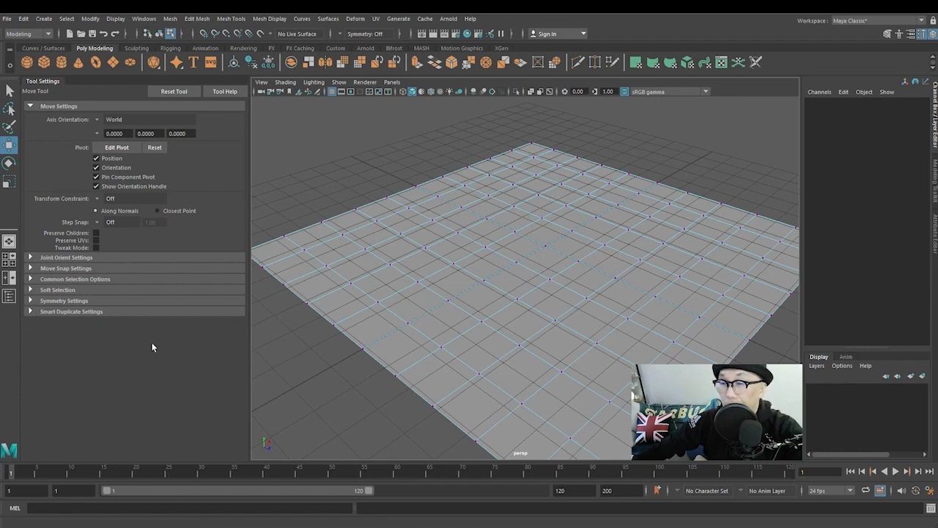
left_click(30, 312)
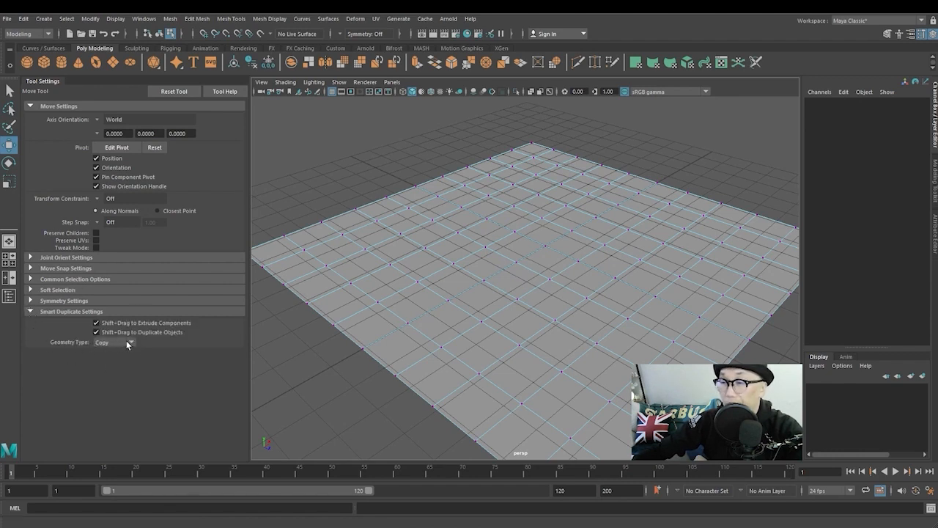
left_click(127, 343)
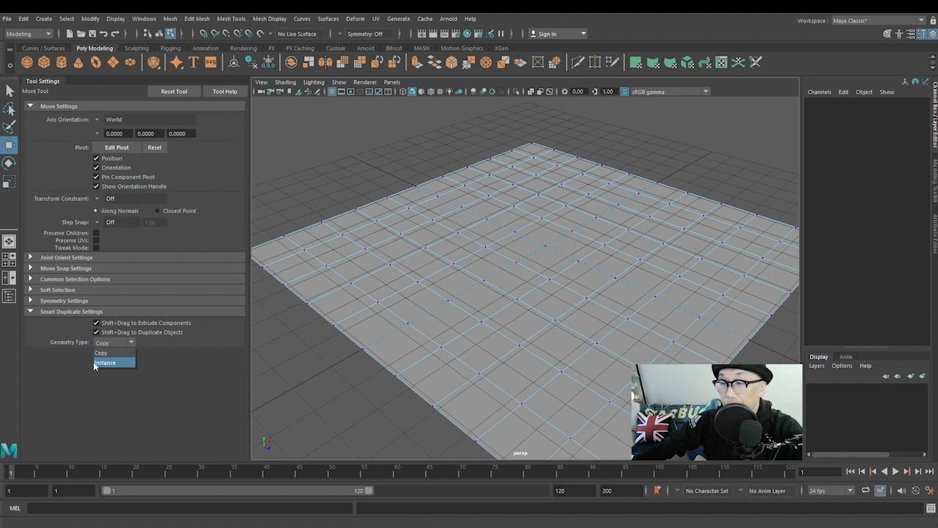
left_click(71, 344)
left_click(30, 311)
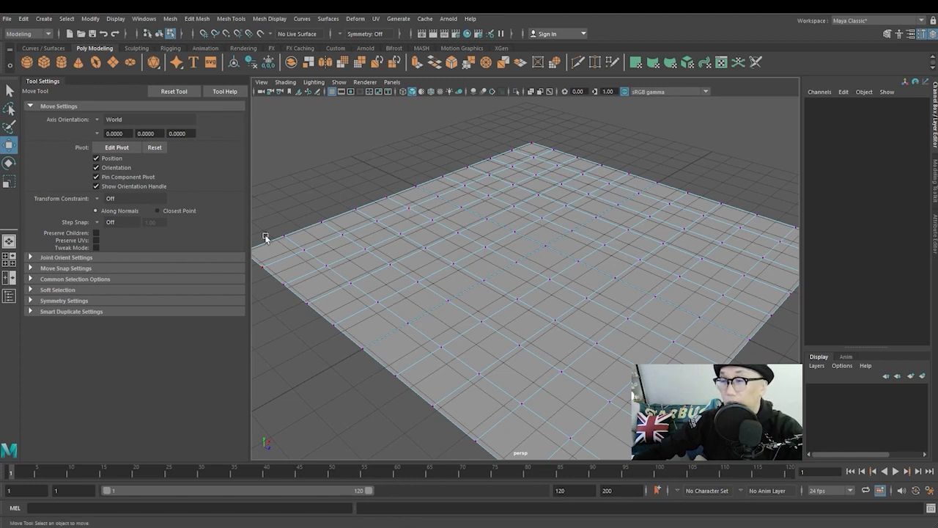
- Turn the Move Tool's pivot Orientation option off and back on, and collapse the docked Tool Settings
left_click(96, 187)
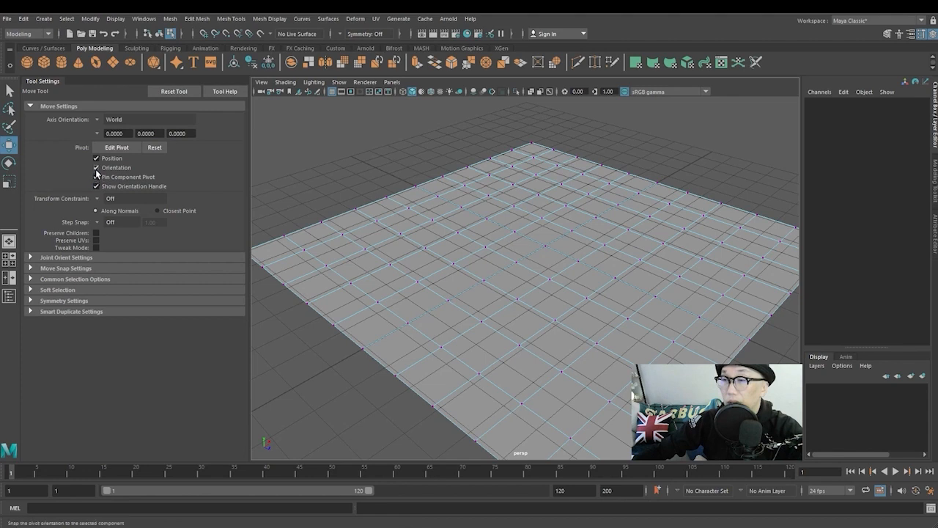
left_click(96, 167)
left_click(96, 168)
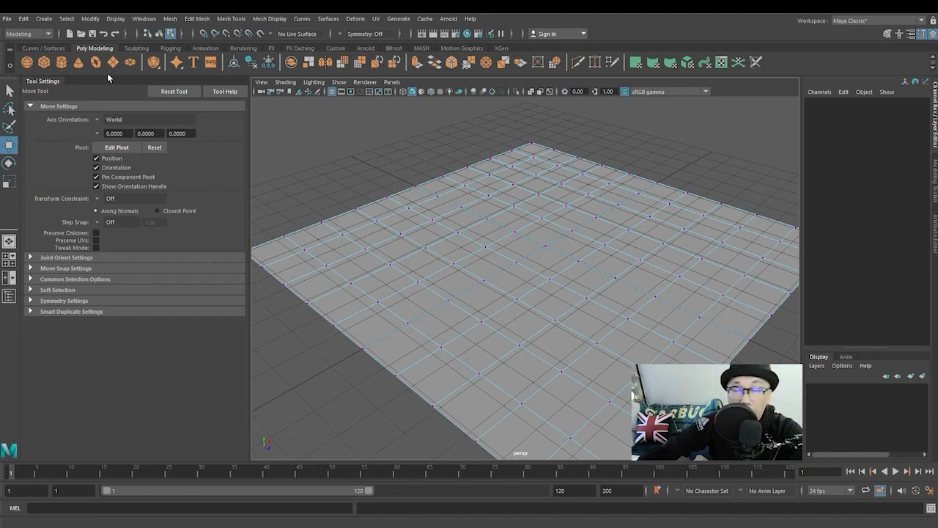
left_click(39, 85)
right_click_drag(430, 347, 386, 316, "alt")
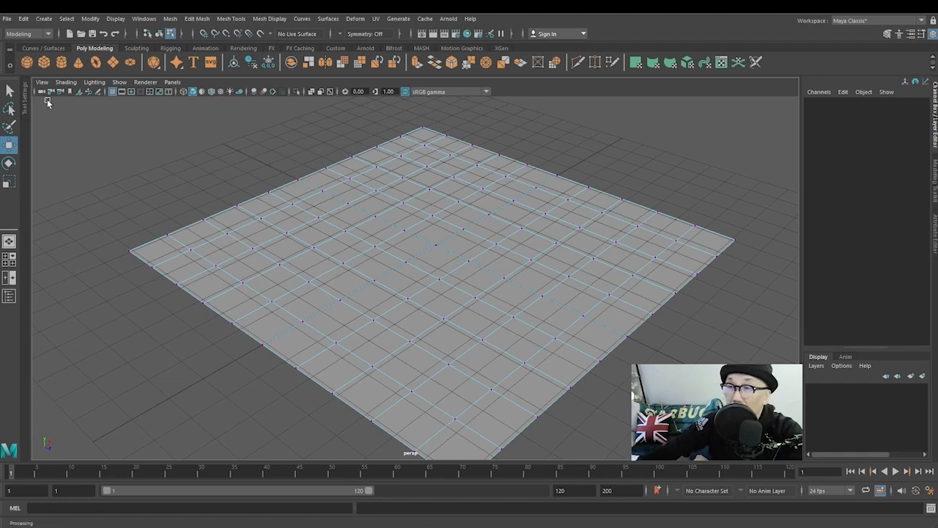
- Return to object selection mode and delete the plane
key("q")
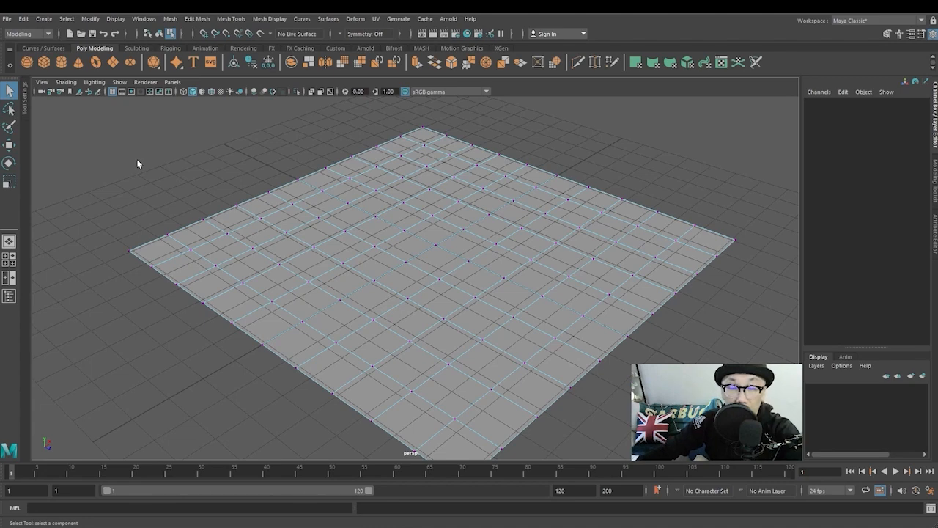
key("F8")
left_click(373, 253)
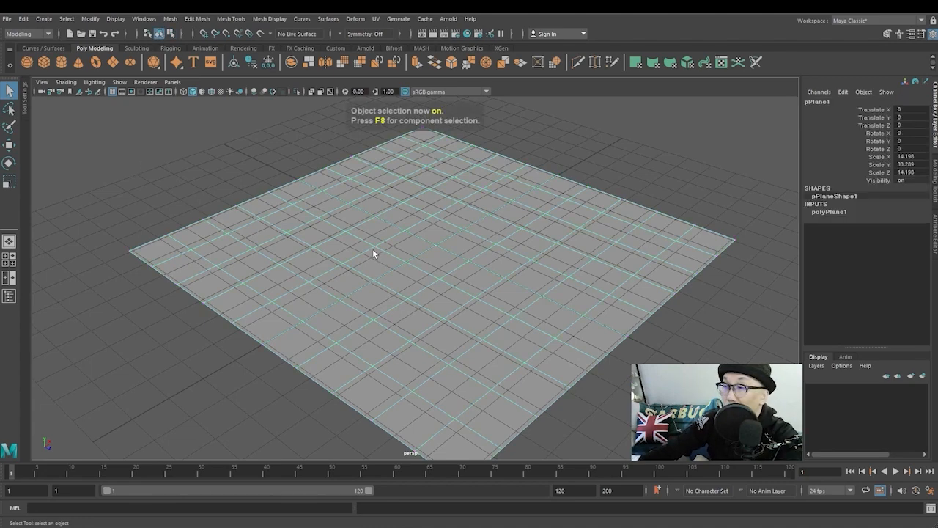
key("Delete")
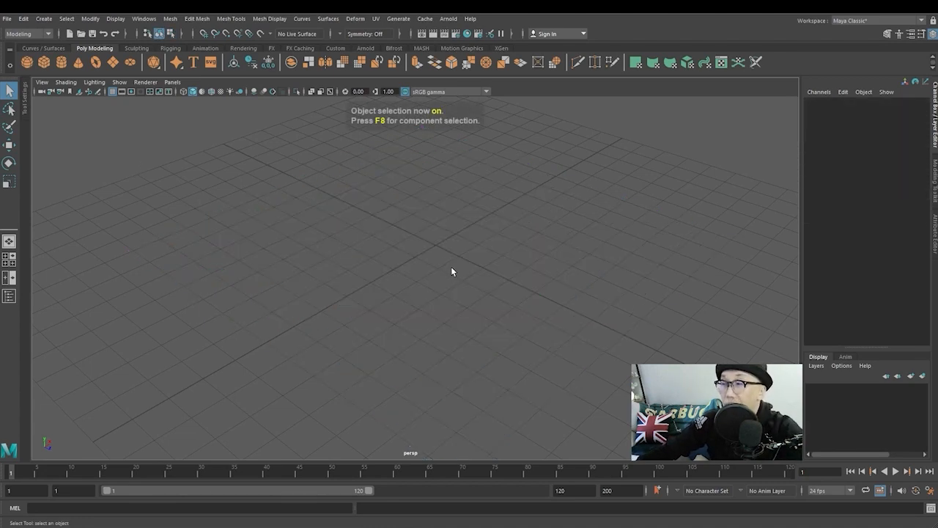
- Create a polygon cube at the origin and set its width, height and depth to 1
left_click(44, 62)
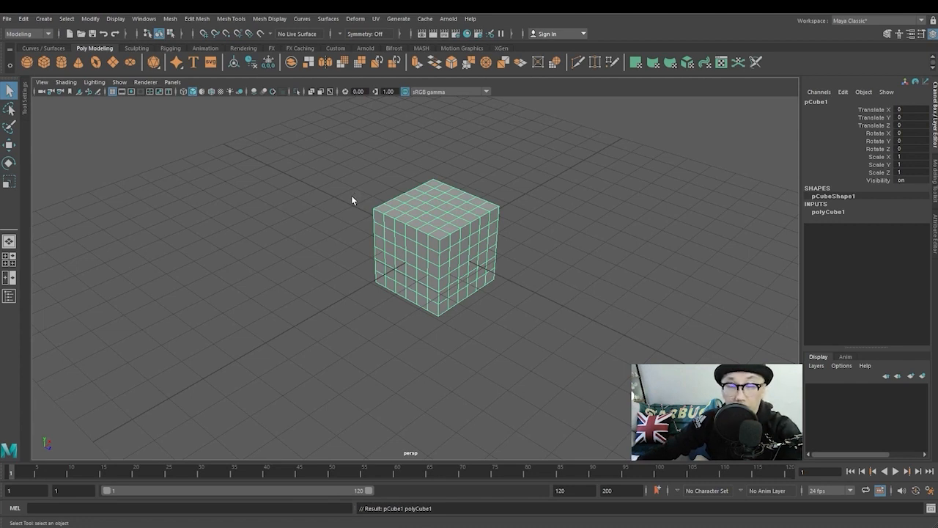
key("t")
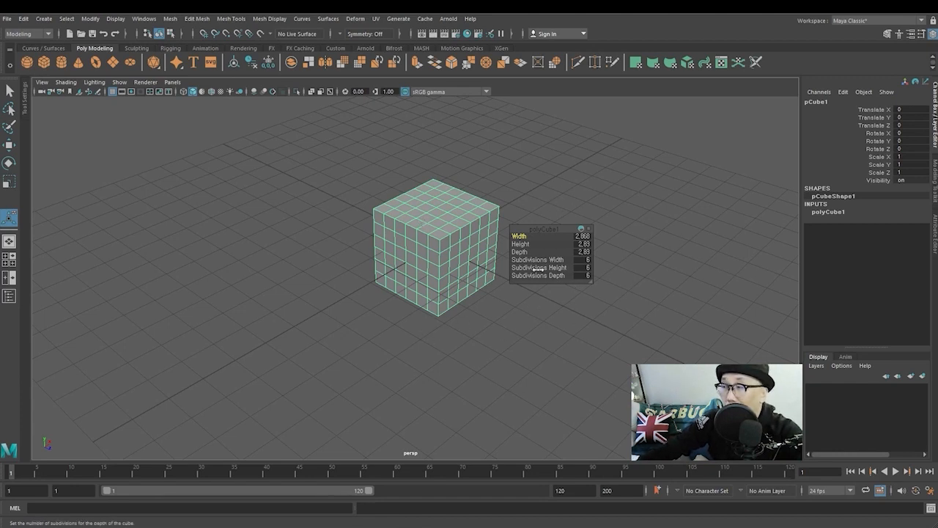
left_click(582, 236)
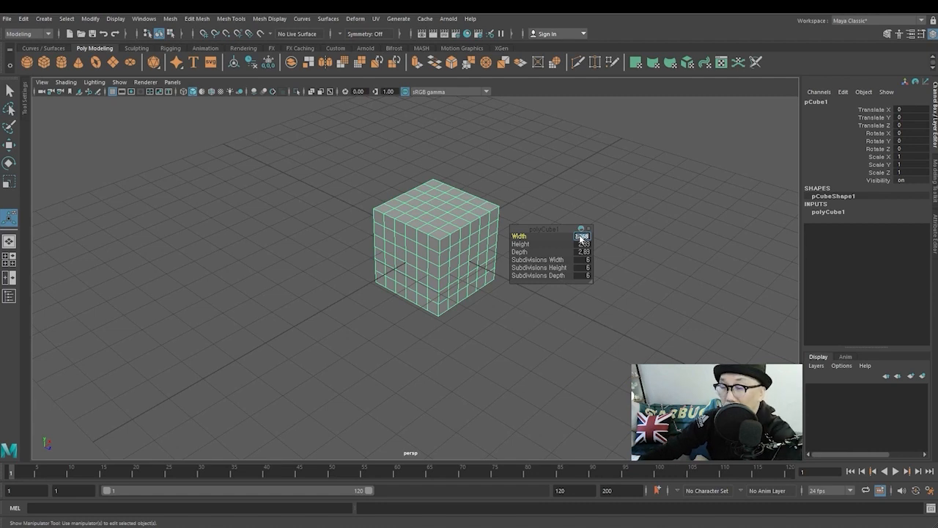
type("1")
key("Tab")
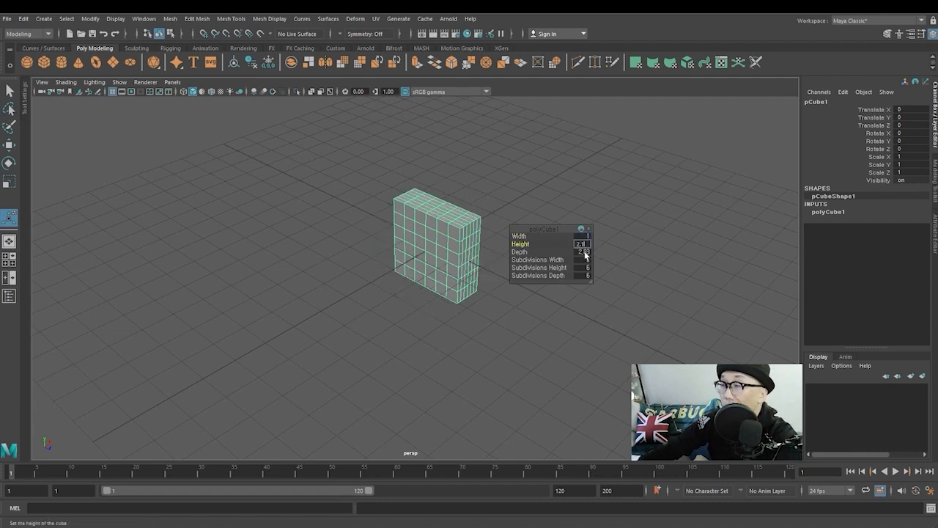
type("2.1")
key("Tab")
type("1")
key("Return")
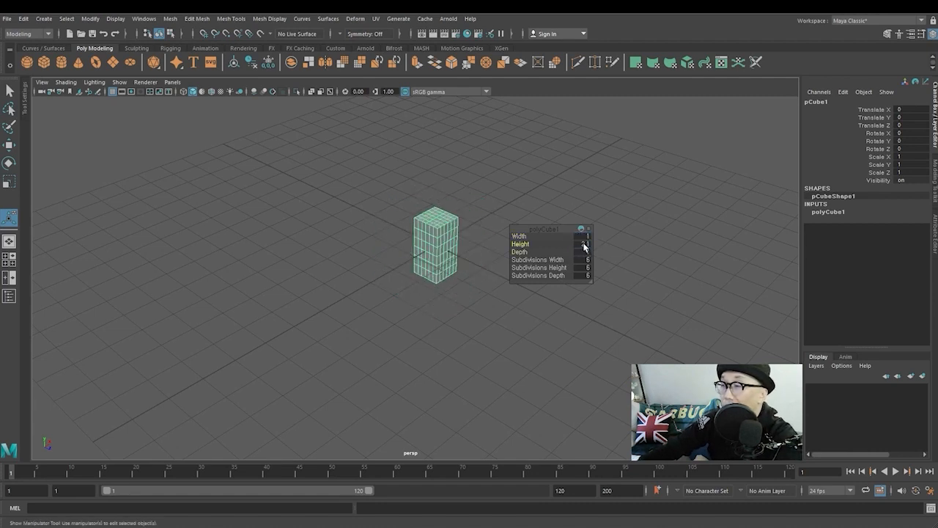
left_click(583, 244)
type("1")
key("Tab")
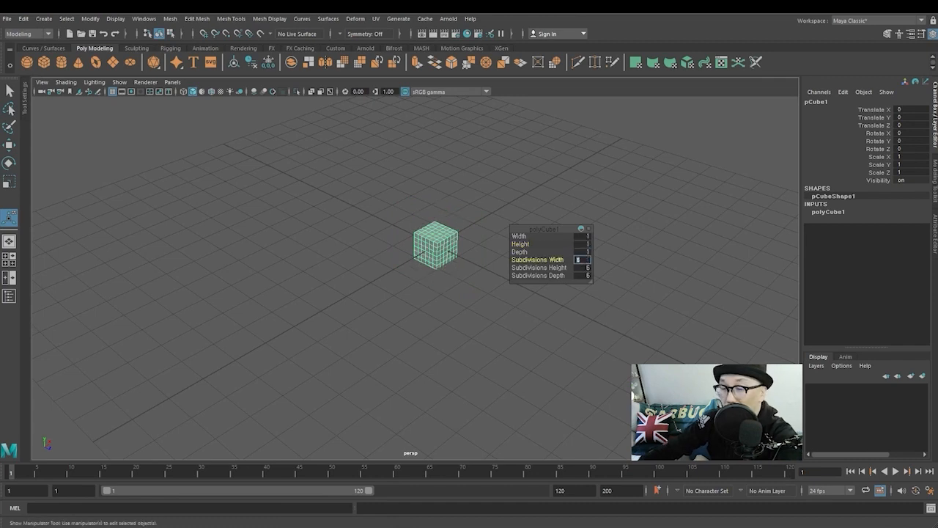
- Set the cube's width, height and depth subdivisions to 1, and deselect the cube
type("1")
left_click(579, 267)
type("1")
left_click(582, 276)
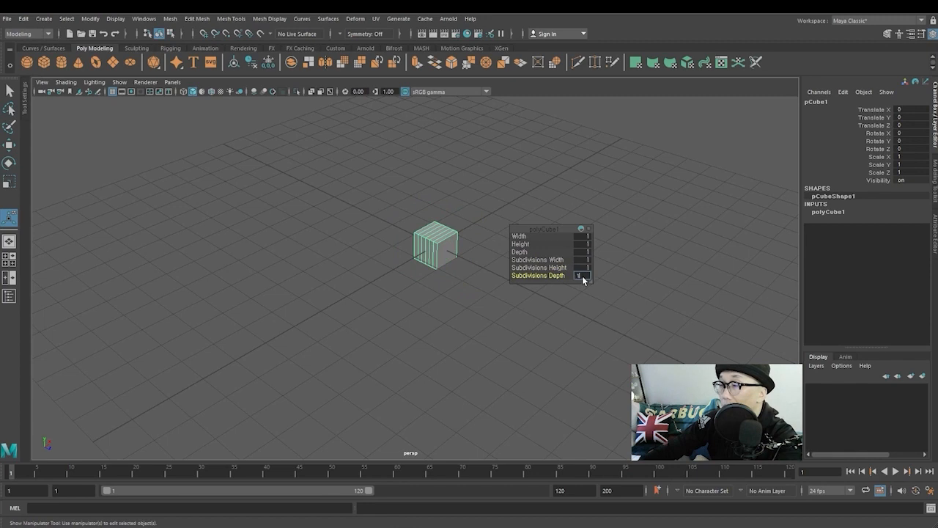
key("Return")
left_click(649, 279)
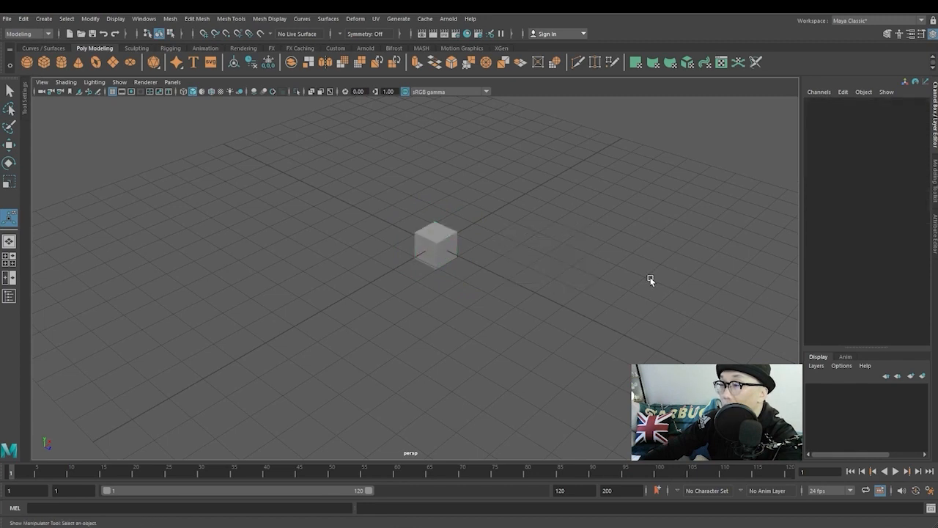
- Reselect the cube and switch from the Show Manipulator tool to the Select Tool
left_click(440, 255)
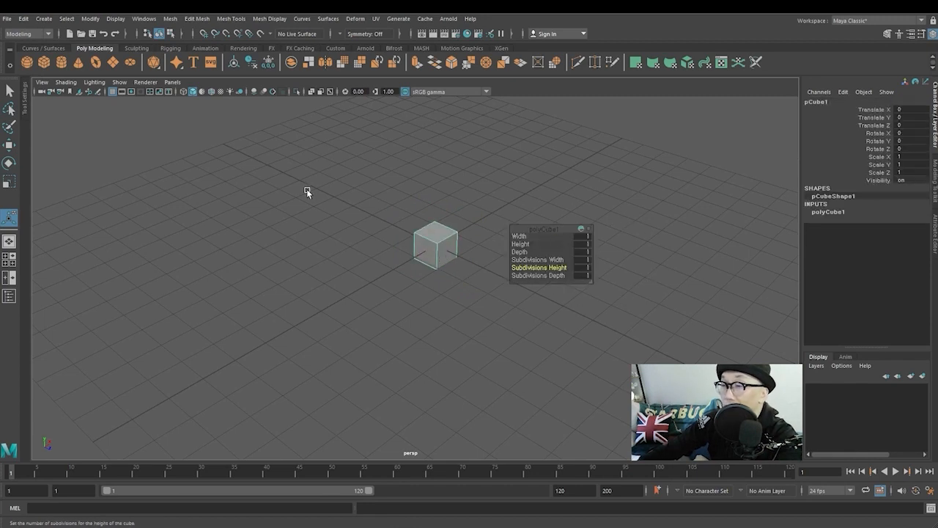
left_click(10, 90)
left_click_drag(392, 224, 462, 251)
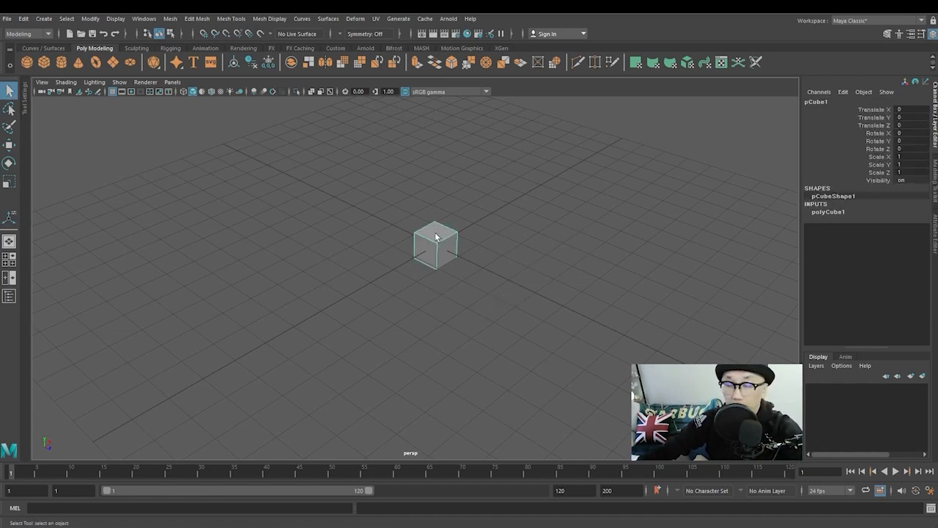
- Show the Scale, Move and Rotate manipulators on the cube, and return to the Select Tool with the cube selected
key("r")
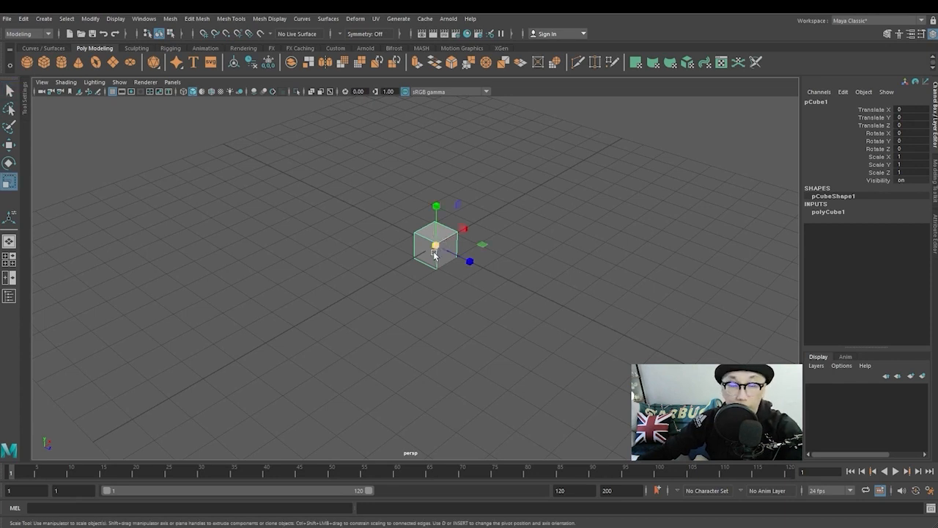
key("w")
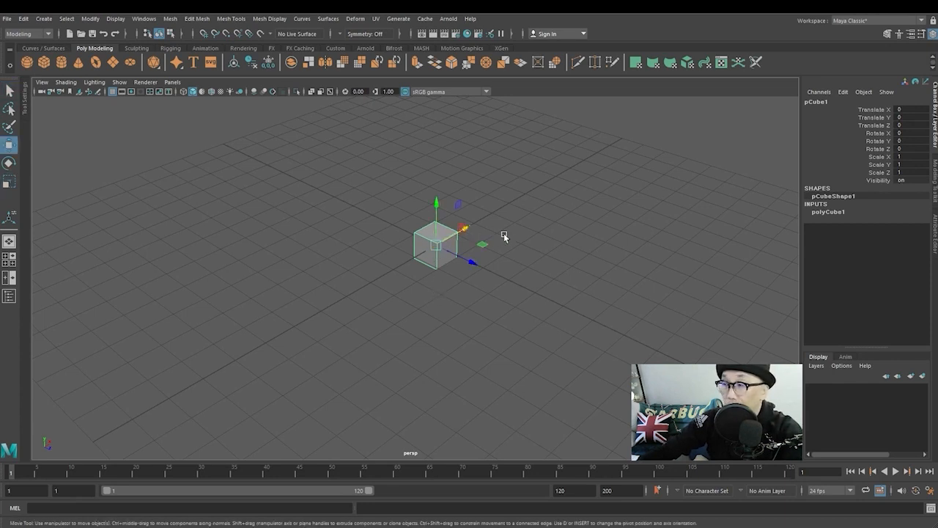
key("e")
key("r")
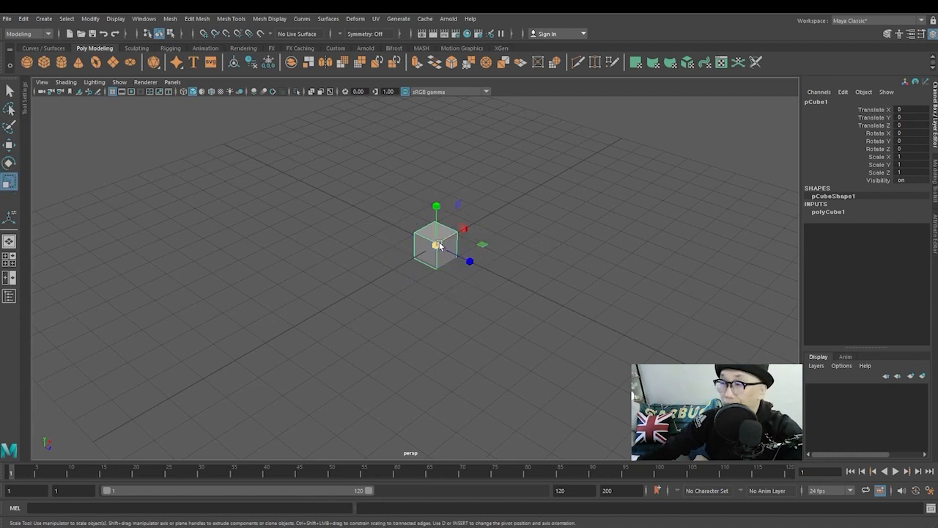
left_click(352, 226)
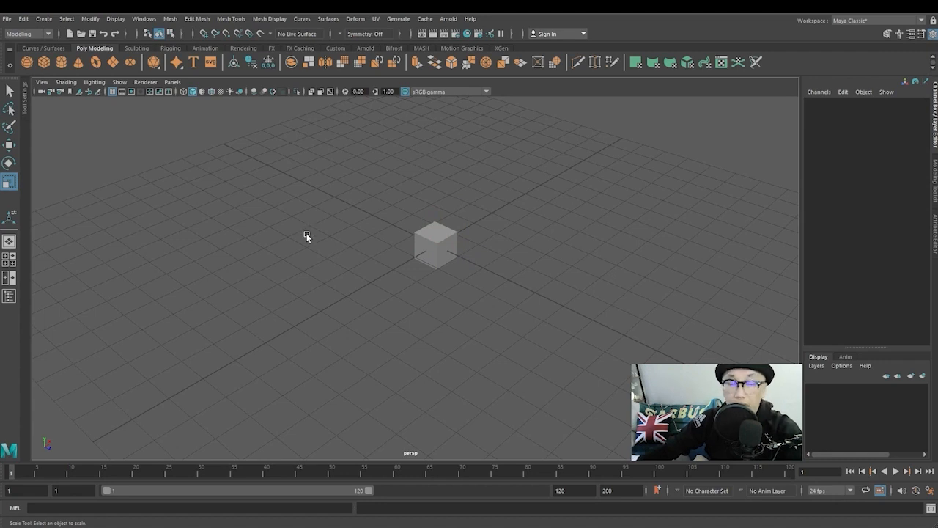
key("q")
left_click(444, 248)
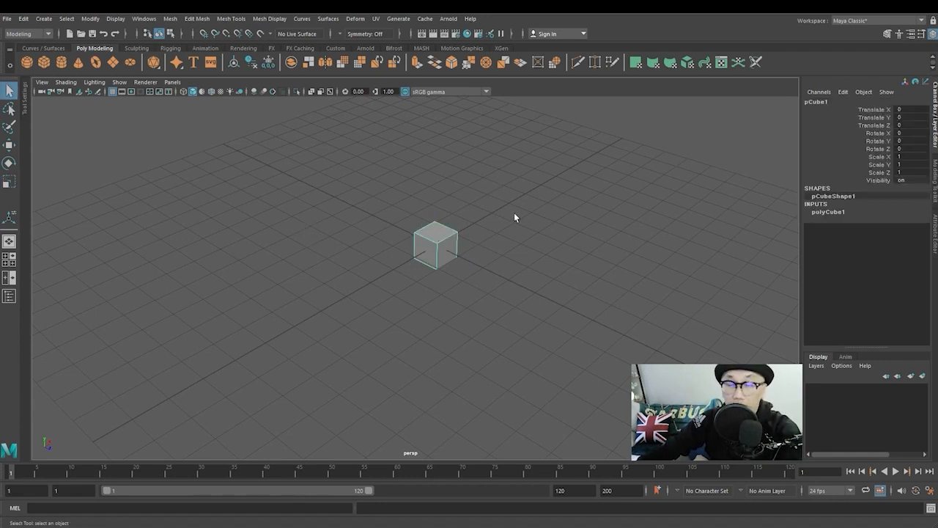
- Switch the viewport to wireframe display and examine the cube's edges up close from another angle
key("4")
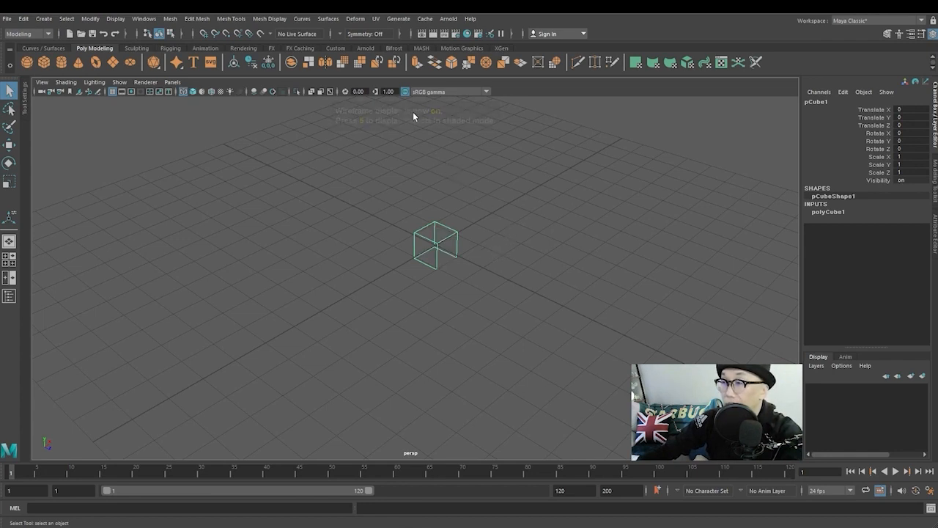
scroll(452, 242, "up", 5)
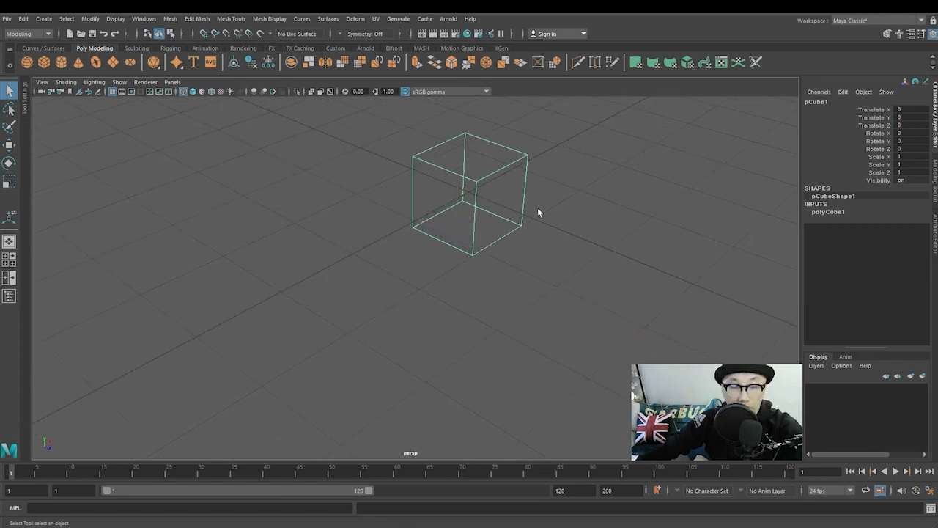
middle_click_drag(537, 212, 486, 264, "alt")
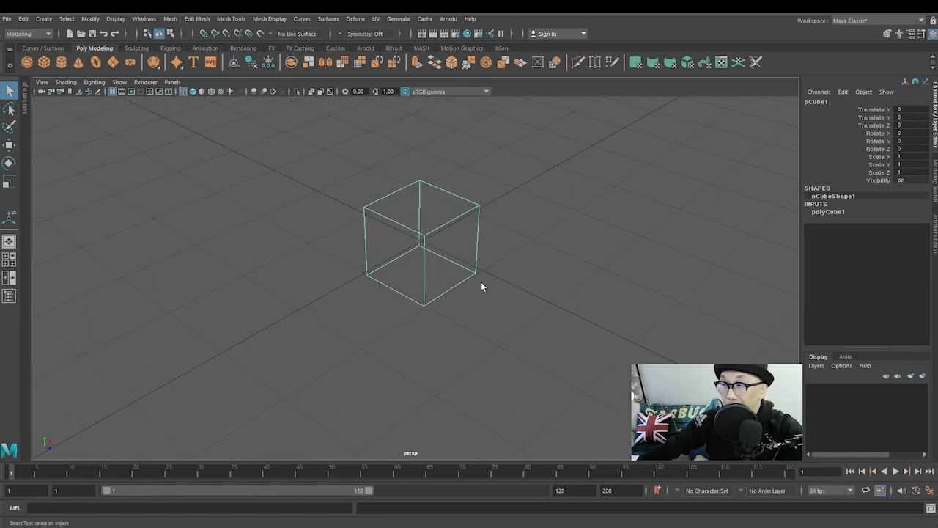
left_click_drag(413, 256, 457, 320, "alt")
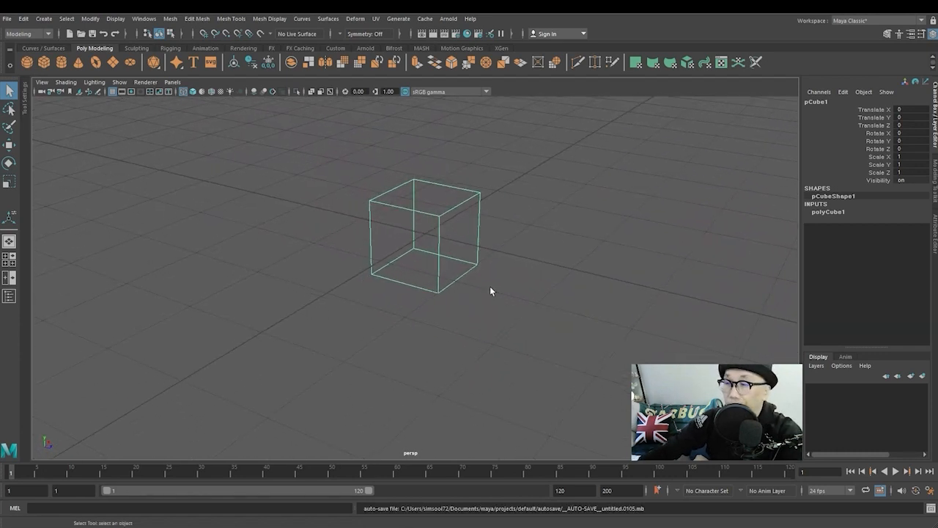
- Switch the viewport to shaded display and examine the cube's solid faces
key("5")
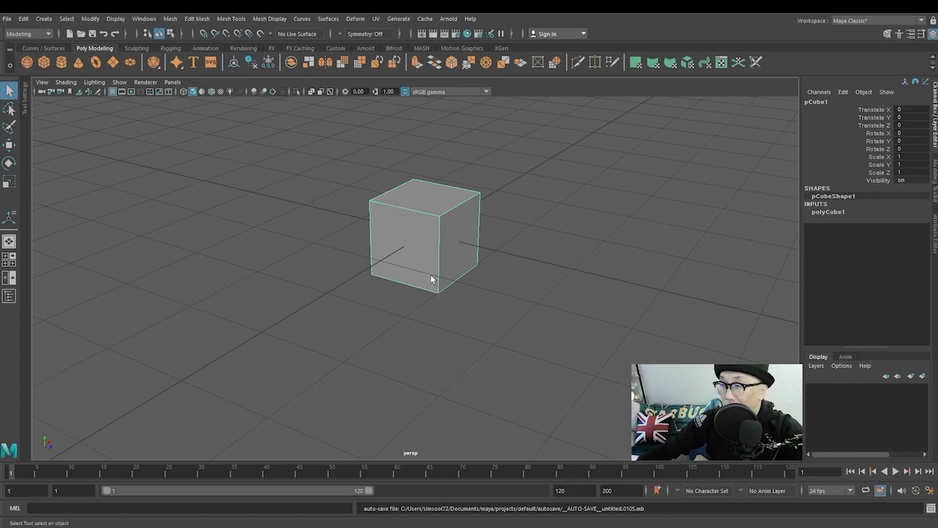
left_click_drag(439, 301, 414, 338, "alt")
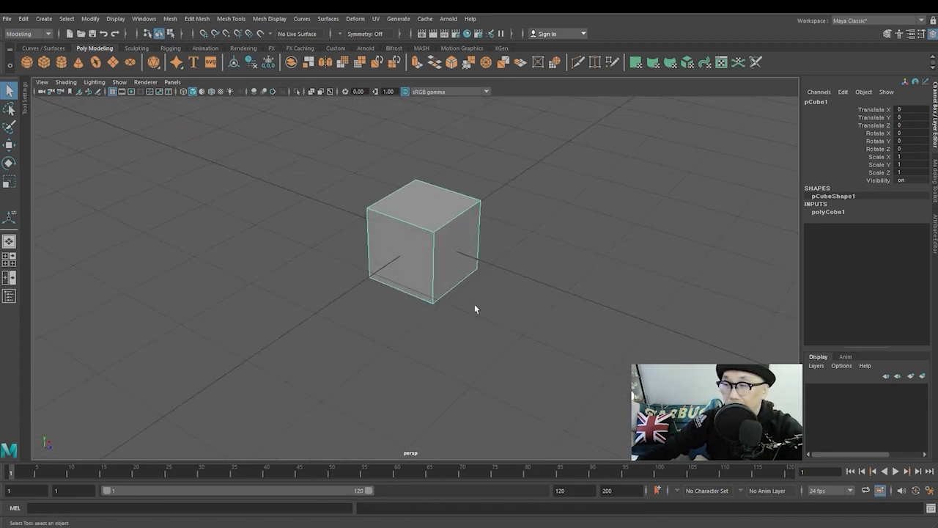
middle_click_drag(484, 296, 477, 313, "alt")
- Alternate between textured and plain shaded display, finish with textured display on, and deselect the cube
key("6")
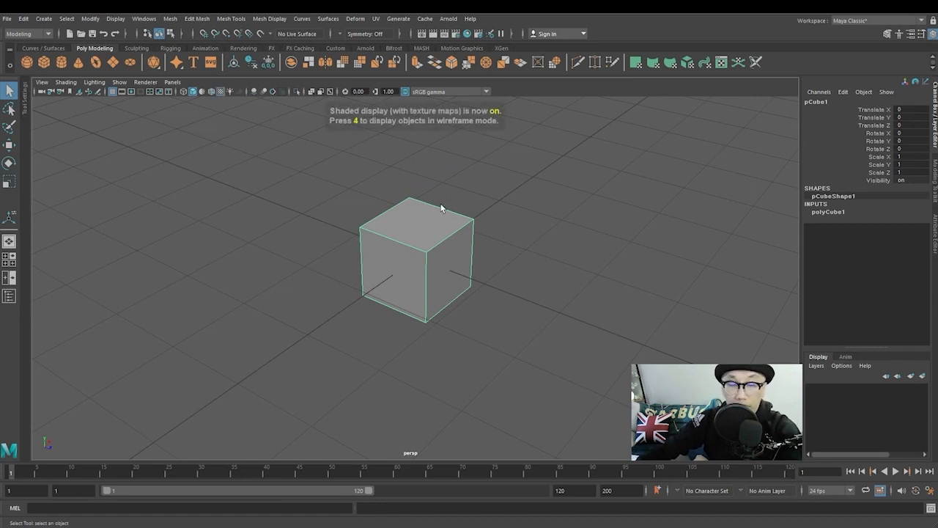
key("5")
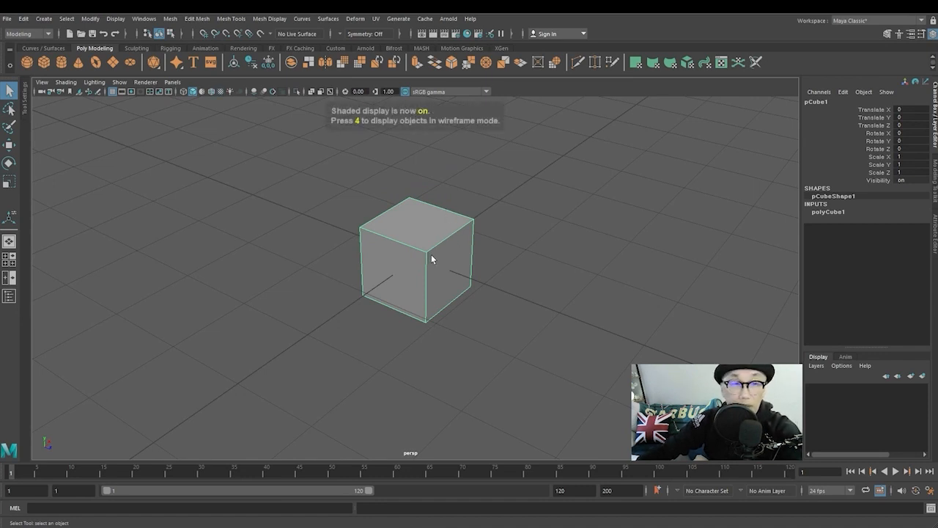
key("6")
key("5")
key("6")
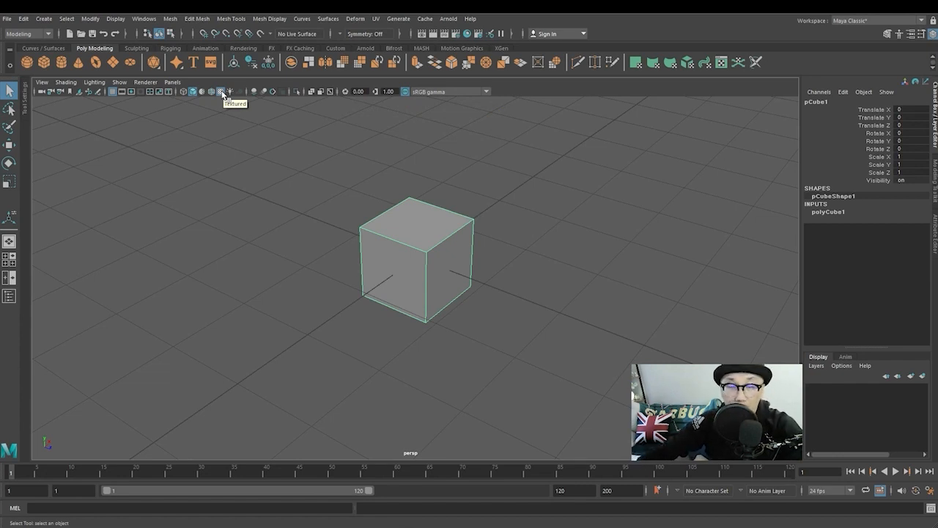
left_click(293, 201)
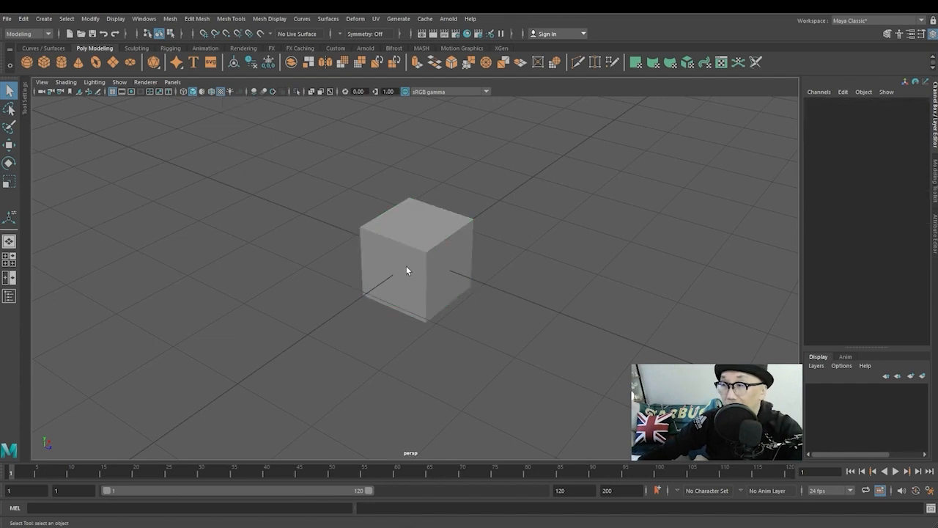
- Select the cube and switch the viewport to display using all scene lights
left_click(406, 265)
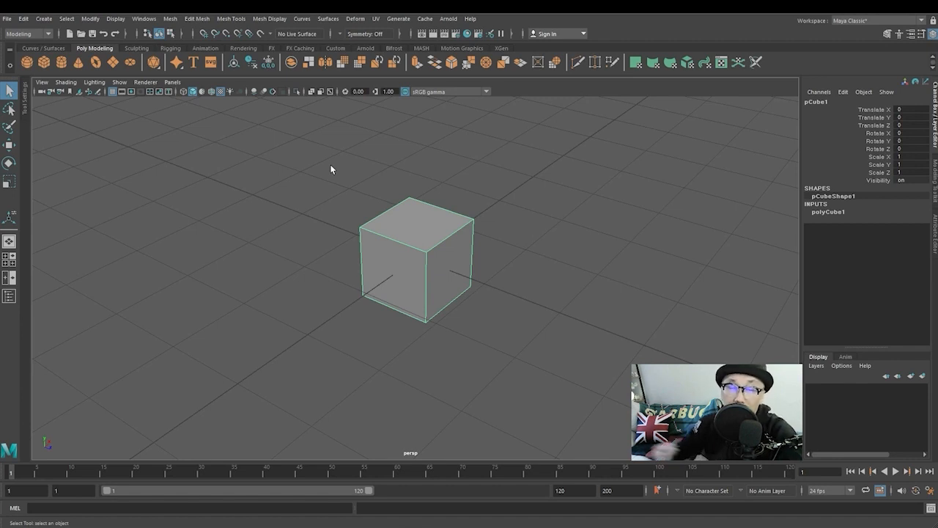
key("7")
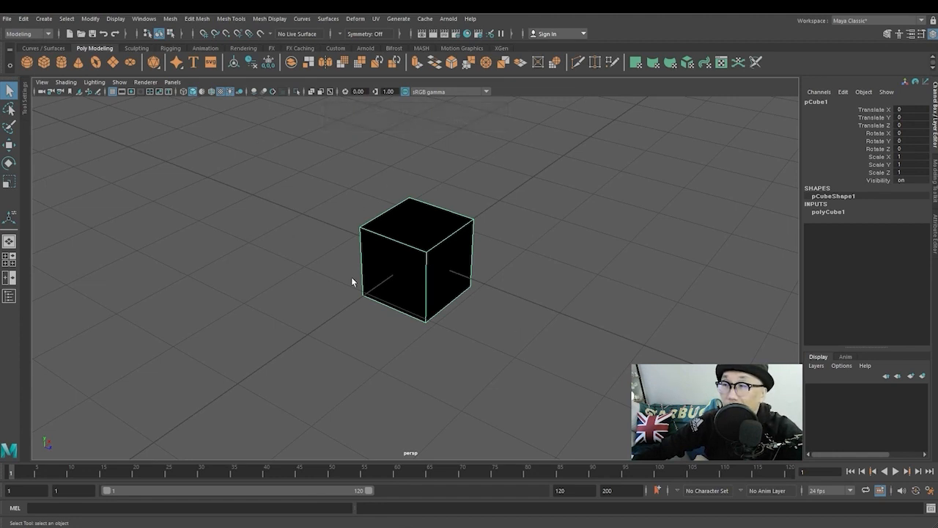
mouse_move(469, 378)
left_mouse_down("alt")
mouse_move(559, 377)
mouse_move(496, 373)
mouse_move(421, 272)
mouse_move(335, 323)
mouse_move(457, 366)
mouse_move(618, 350)
mouse_move(452, 361)
mouse_move(578, 367)
mouse_move(460, 366)
mouse_move(473, 362)
left_mouse_up("alt")
middle_click_drag(509, 334, 486, 338, "alt")
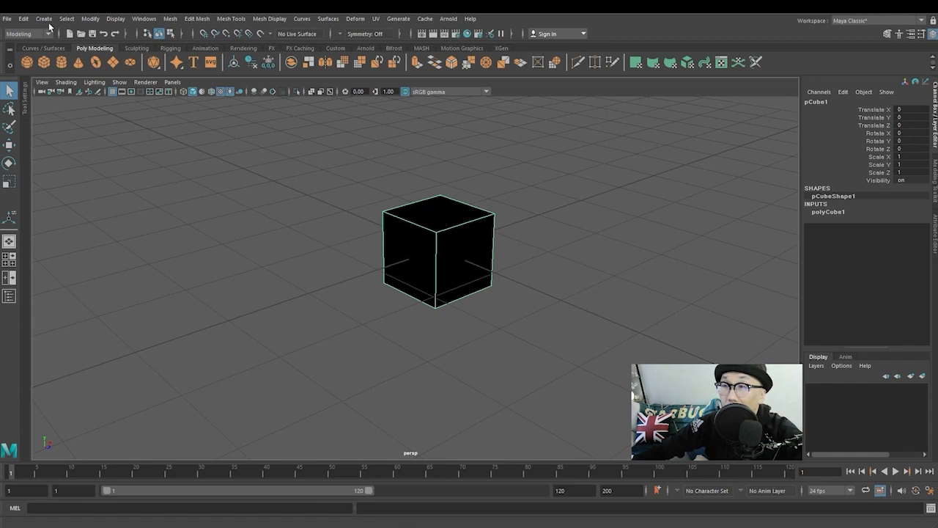
- Try lighting the cube with an ambient light at the origin, and undo its creation
left_click(42, 20)
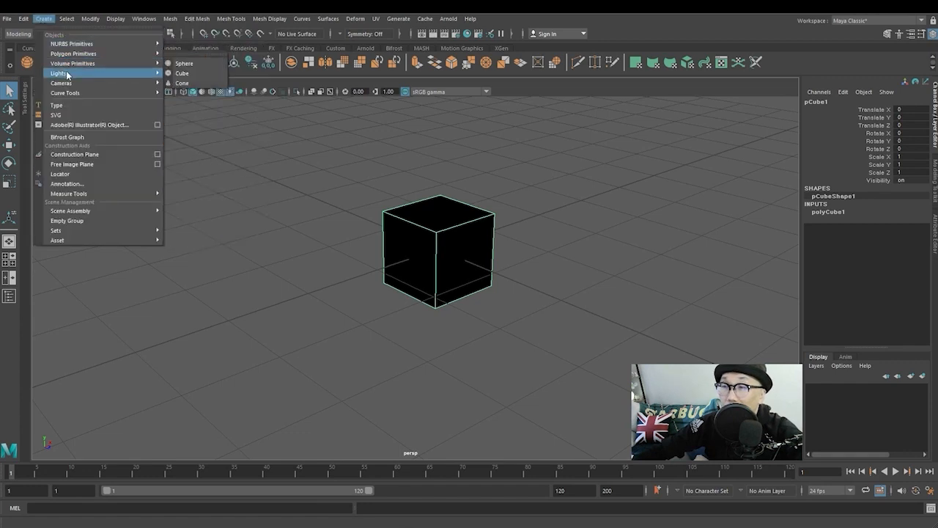
mouse_move(147, 73)
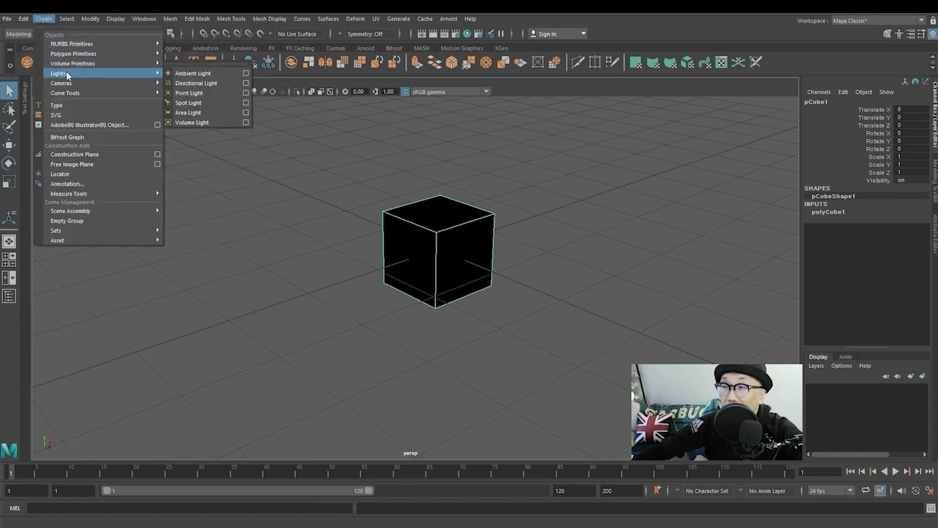
left_click(184, 73)
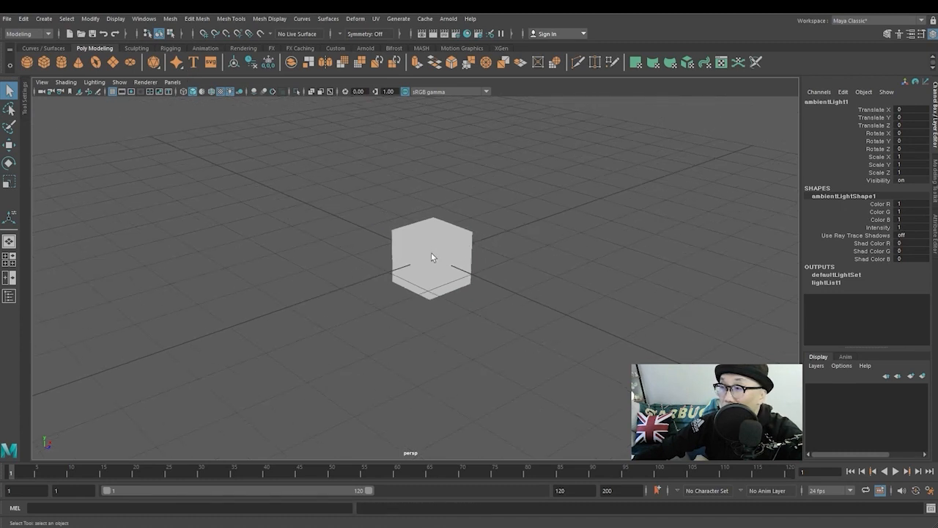
scroll(431, 252, "down", 5)
scroll(432, 257, "up", 7)
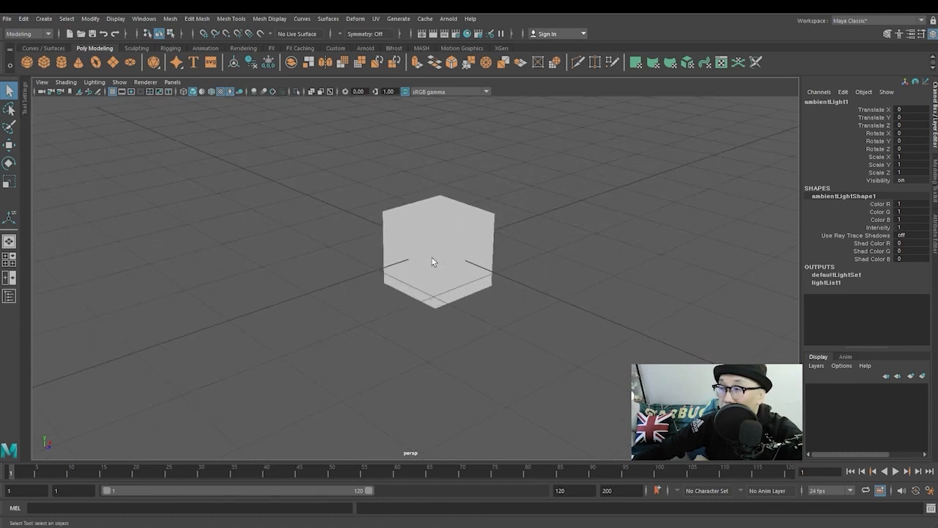
key("ctrl+z")
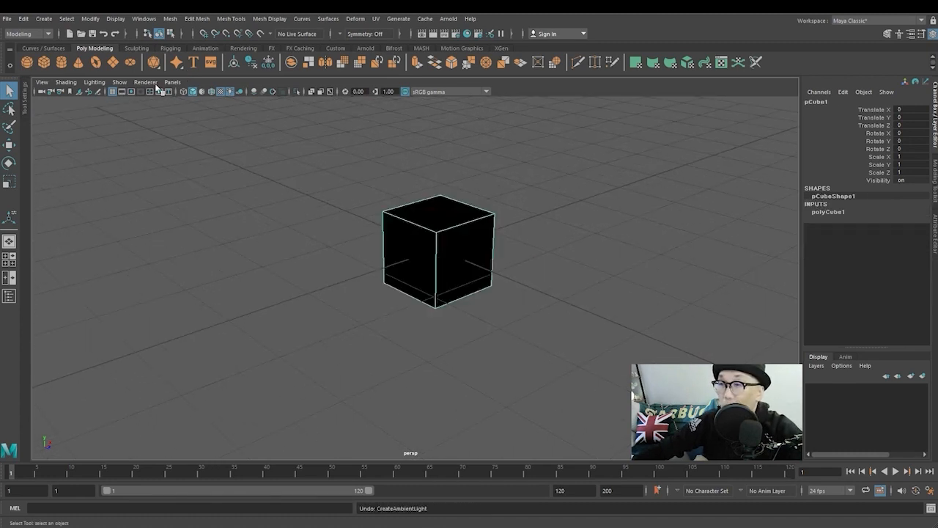
- Create a point light with default settings at the scene origin
left_click(42, 21)
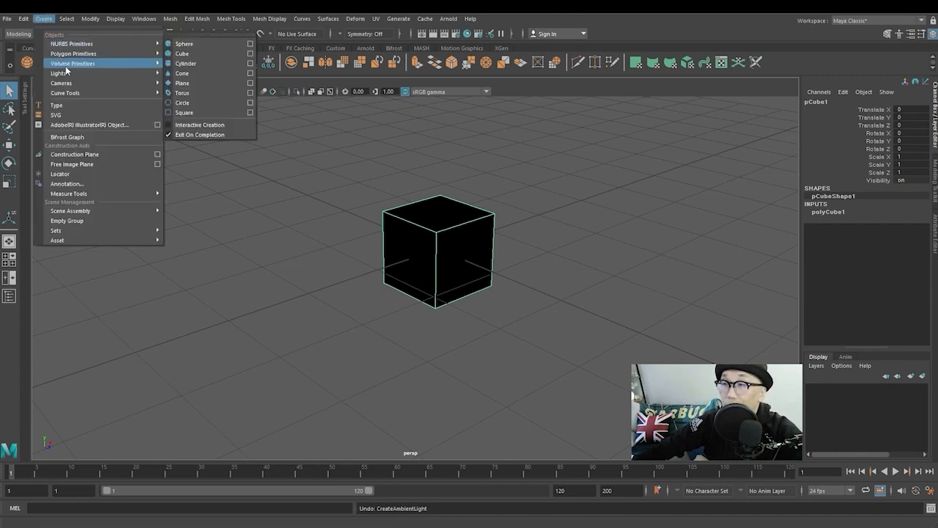
mouse_move(110, 73)
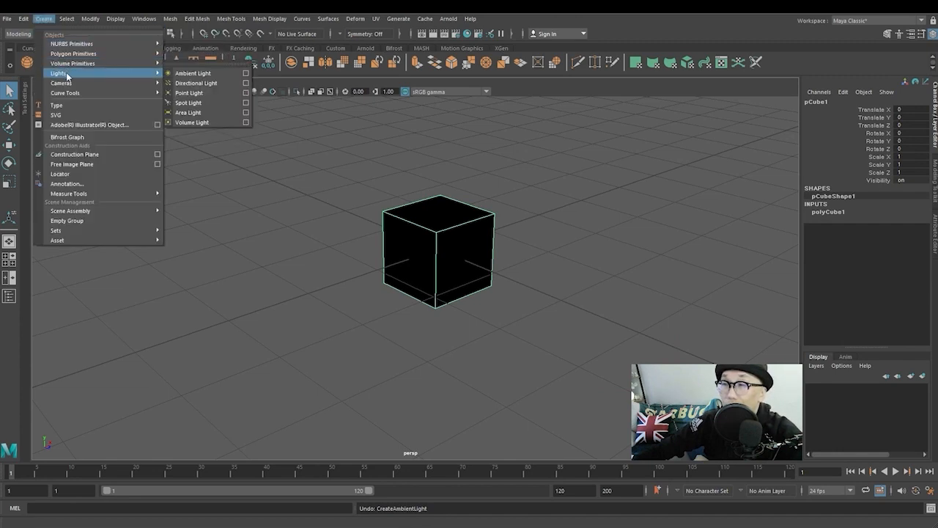
left_click(204, 93)
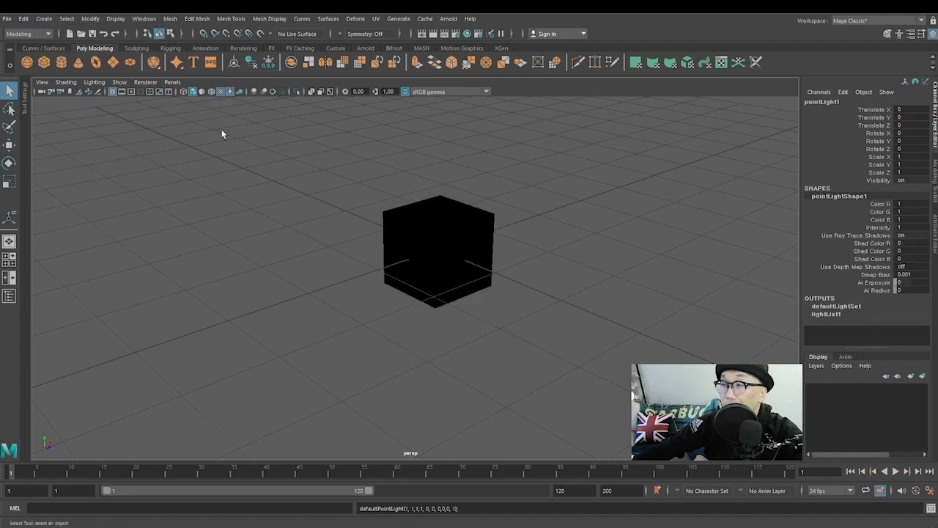
scroll(289, 239, "down", 3)
- Show the Outliner, select pointLight1, and move it beside the cube to about X -3.42, Y 1.81, Z 1.65
left_click_drag(340, 198, 561, 377)
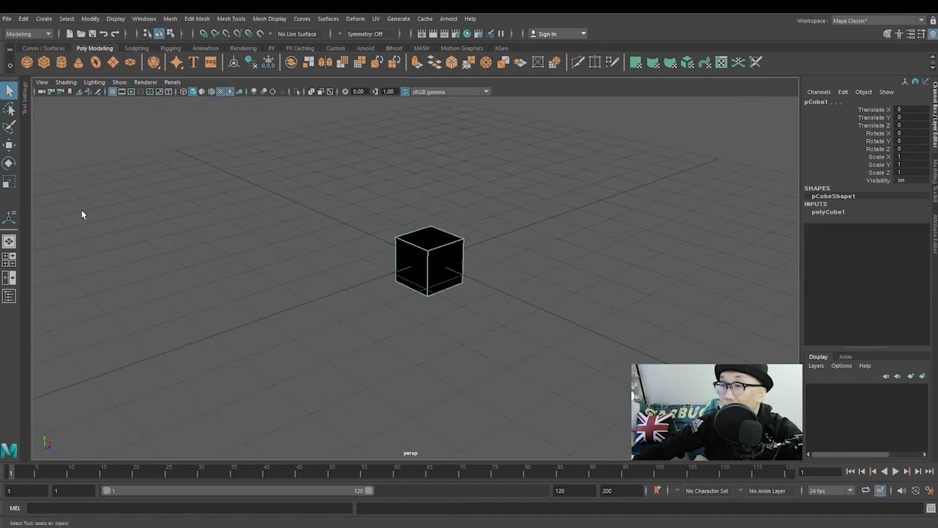
left_click(9, 296)
left_click(74, 221)
left_click(67, 172)
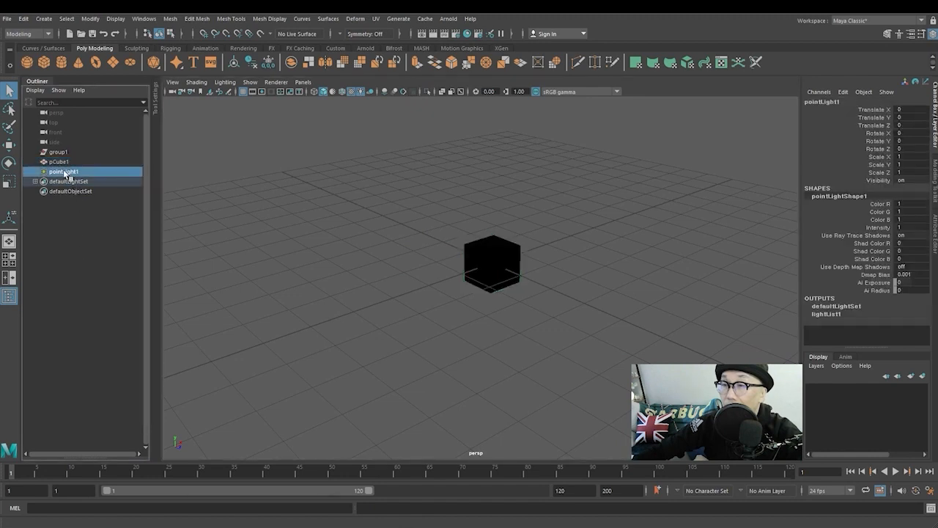
key("w")
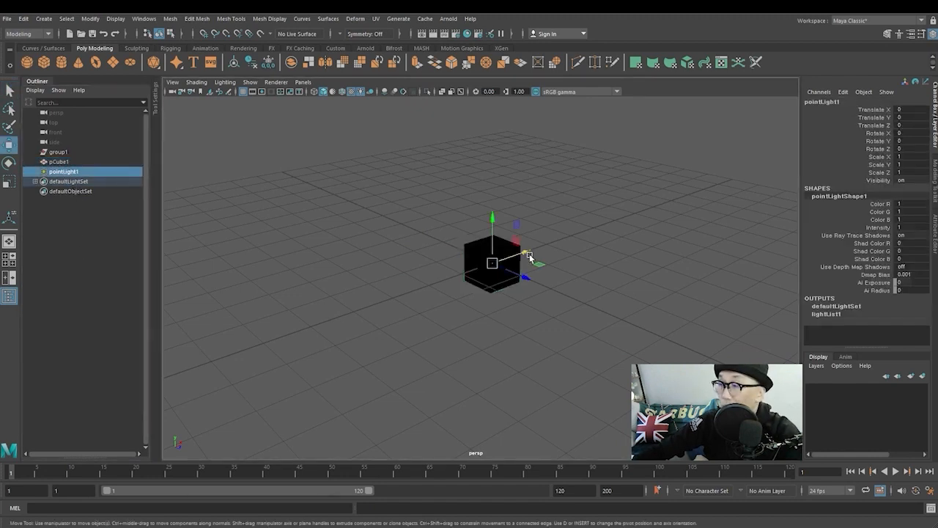
left_click_drag(530, 257, 370, 202)
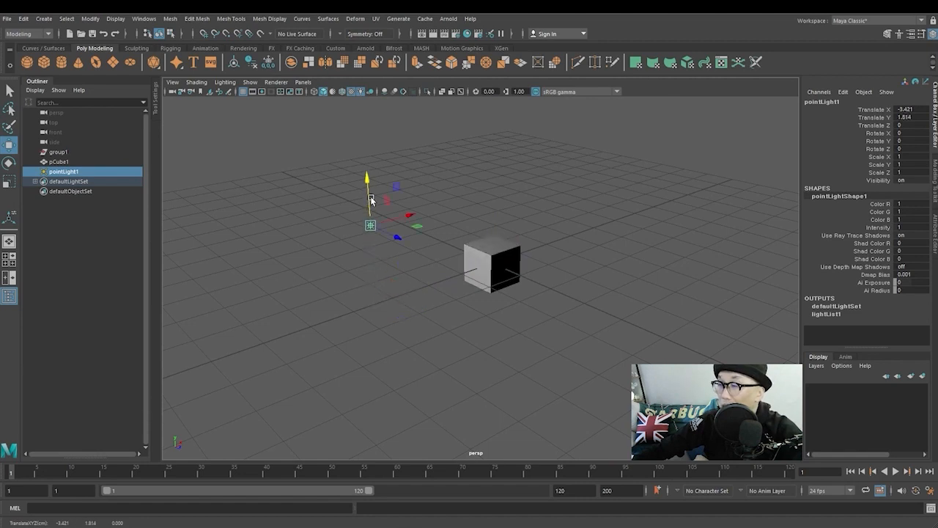
left_click_drag(392, 286, 370, 289, "alt")
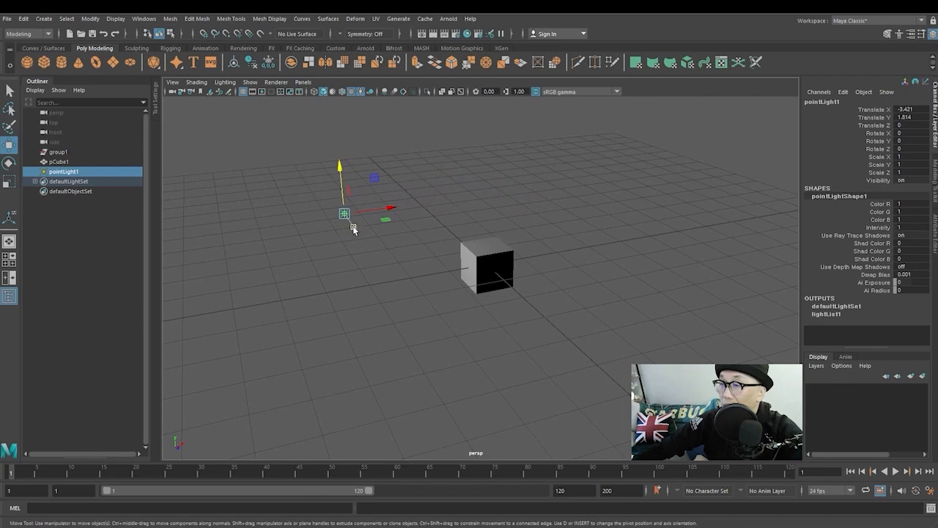
left_click_drag(366, 229, 465, 305)
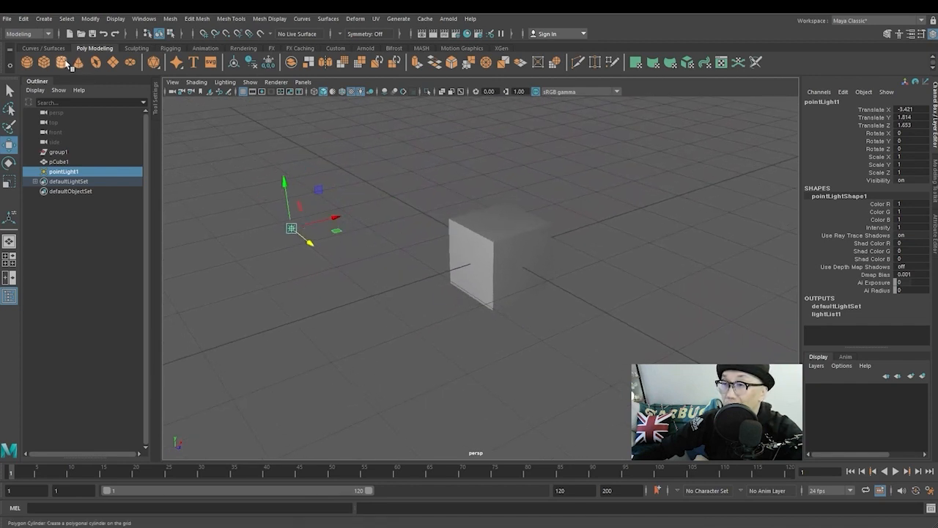
- Try rotating the point light about its Z axis, undoing the first rotation before repeating it
left_click(8, 162)
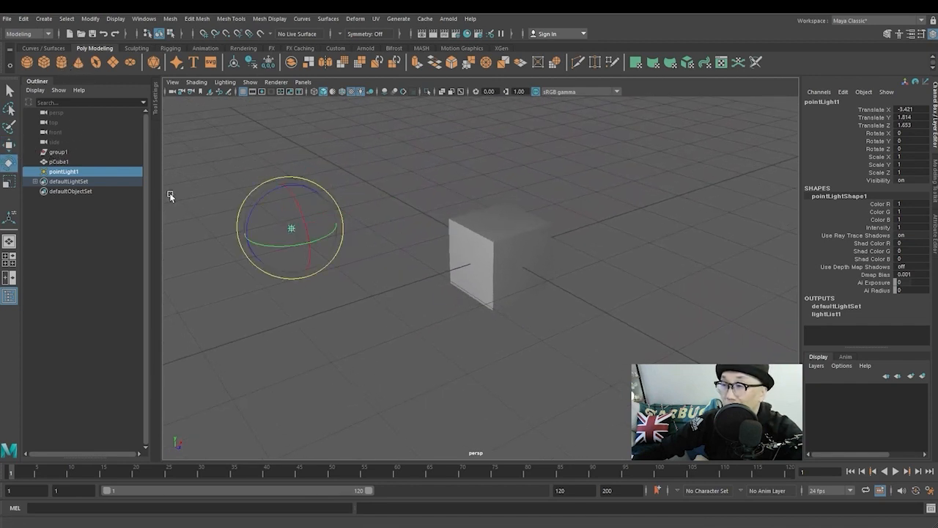
left_click_drag(255, 202, 298, 182)
key("ctrl+z")
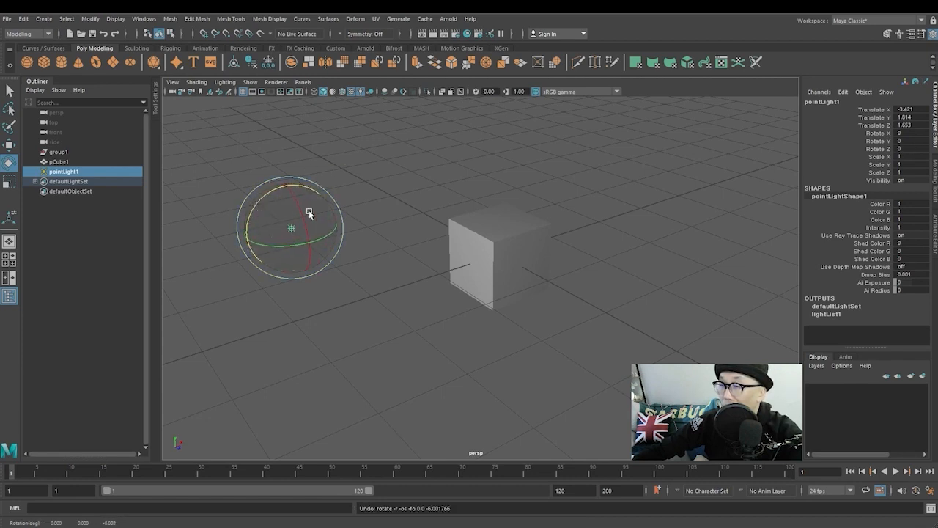
left_click_drag(269, 228, 442, 243)
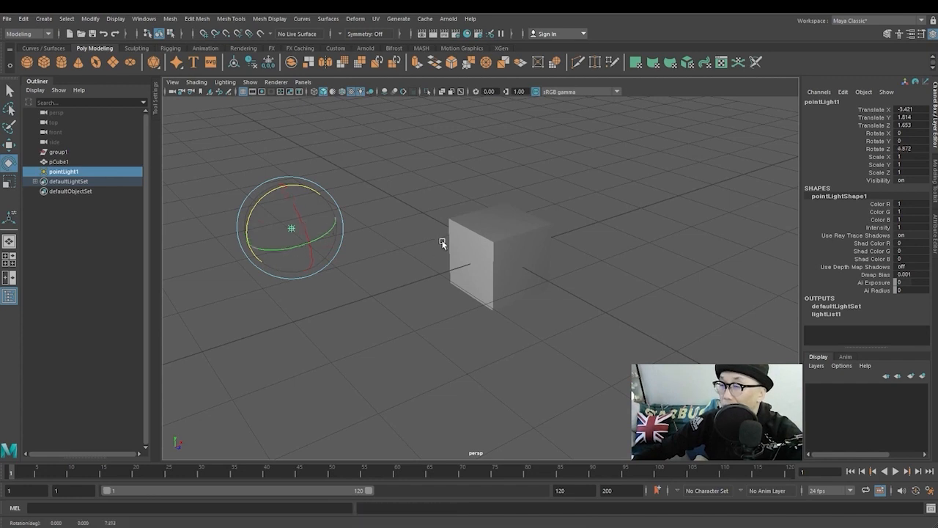
- Select the cube and try rotating it freely and about its Z axis under the point light, undoing each rotation
left_click(500, 260)
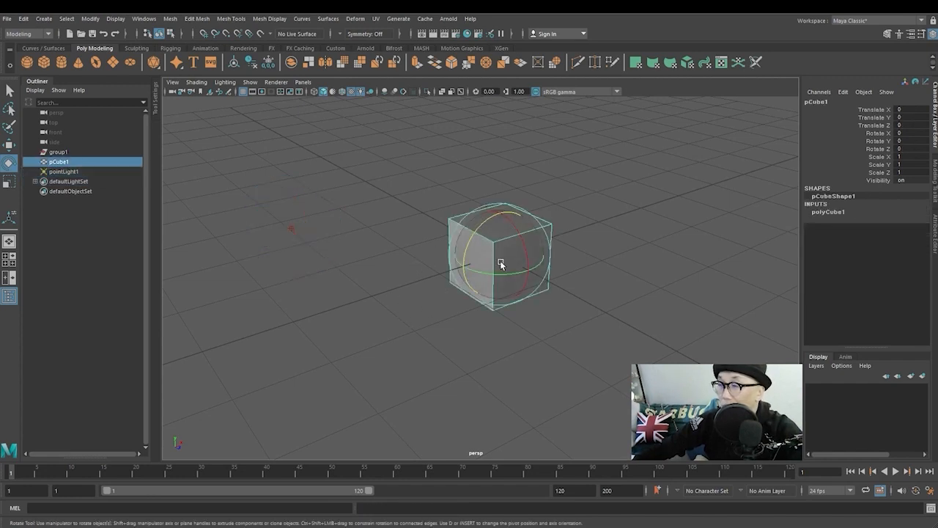
left_click_drag(500, 260, 592, 236, "alt")
left_click(410, 253)
left_click(512, 261)
key("ctrl+z")
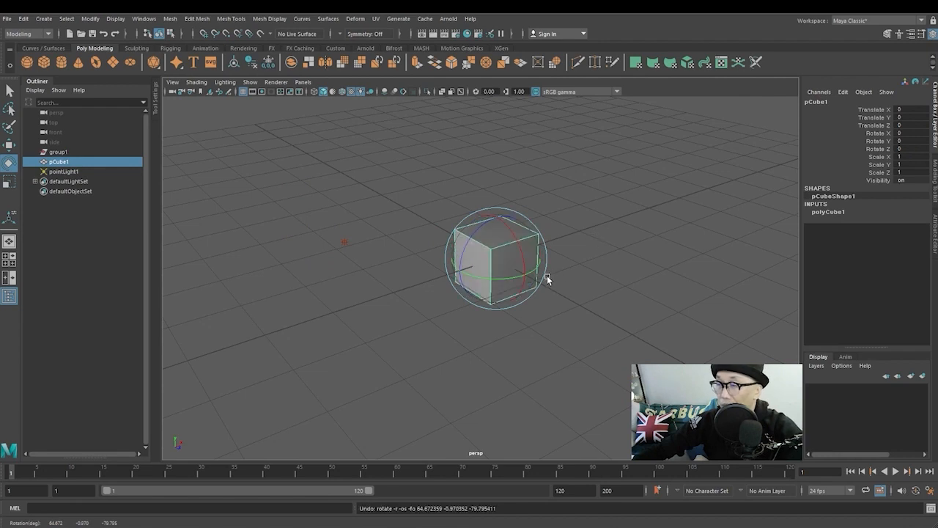
left_click_drag(517, 201, 615, 176)
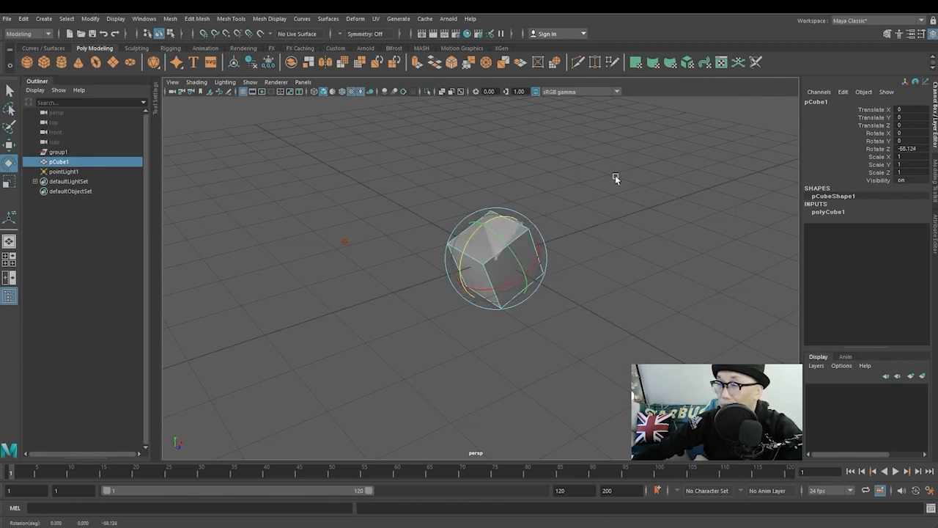
key("ctrl+z")
left_click_drag(545, 298, 565, 307, "alt")
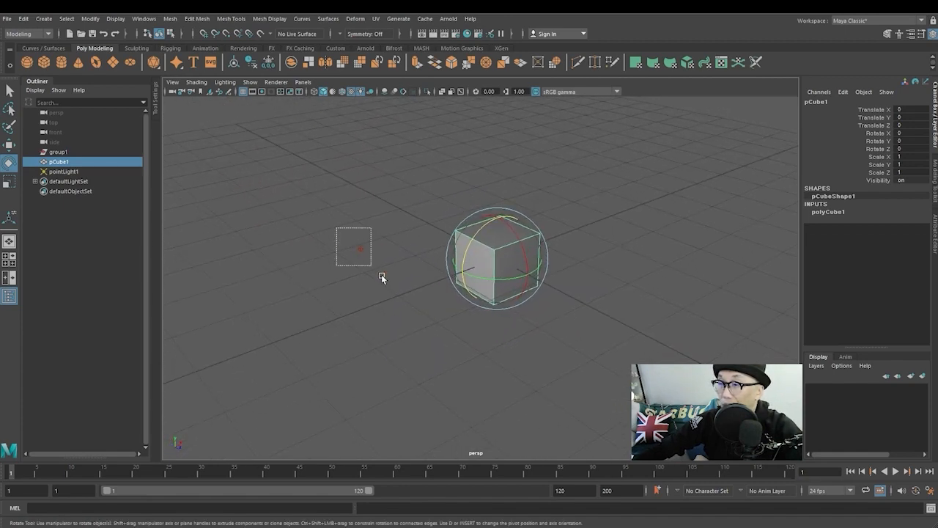
- Duplicate the cube by moving a copy along the X axis to about X -3.68
left_click_drag(382, 276, 397, 297)
middle_click_drag(480, 297, 579, 271, "alt")
left_click(624, 234)
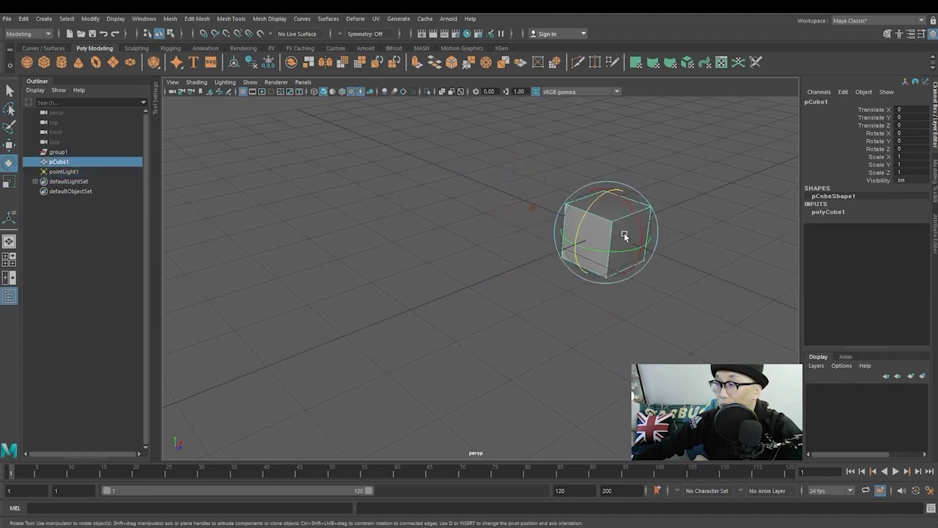
key("w")
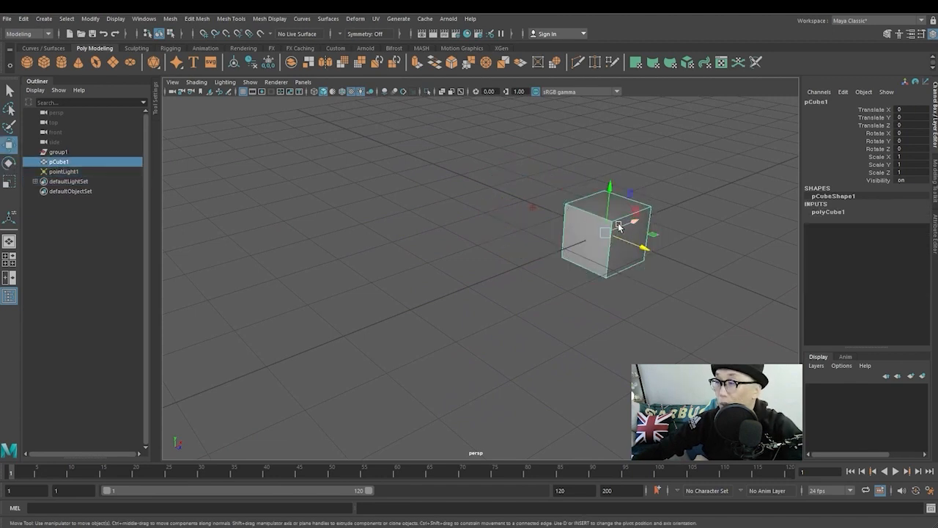
left_click_drag(624, 225, 468, 309, "shift")
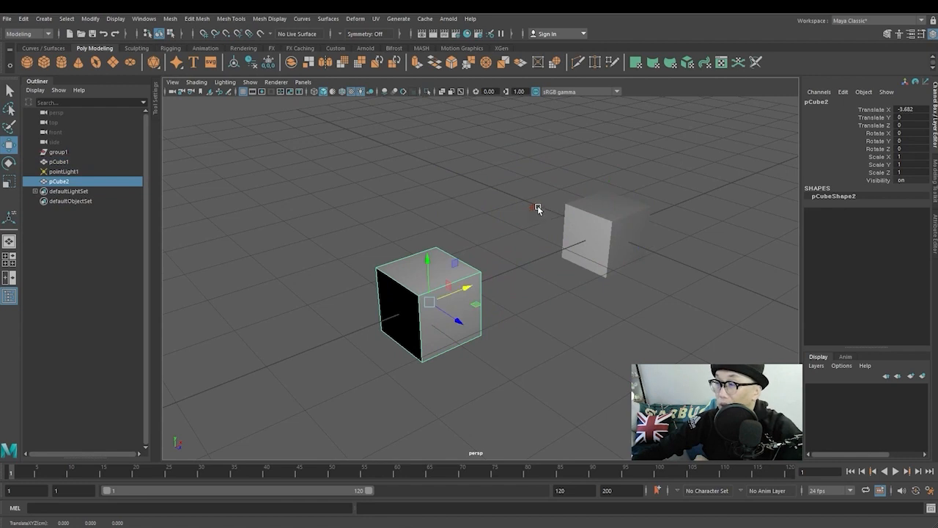
- Select the point light and move it to about X -0.01, Y 2.18, Z 2.22 to light both cubes differently
left_click_drag(392, 321, 519, 326, "alt")
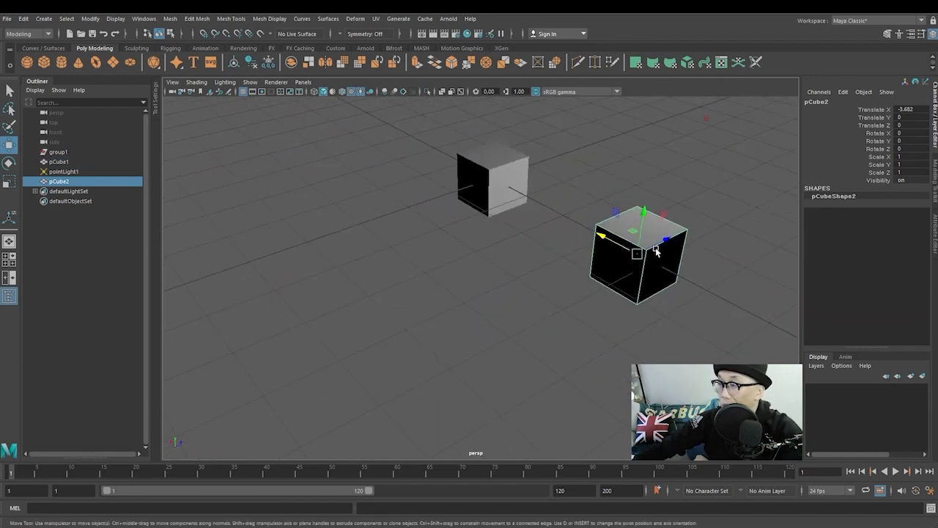
left_click_drag(671, 277, 532, 274, "alt")
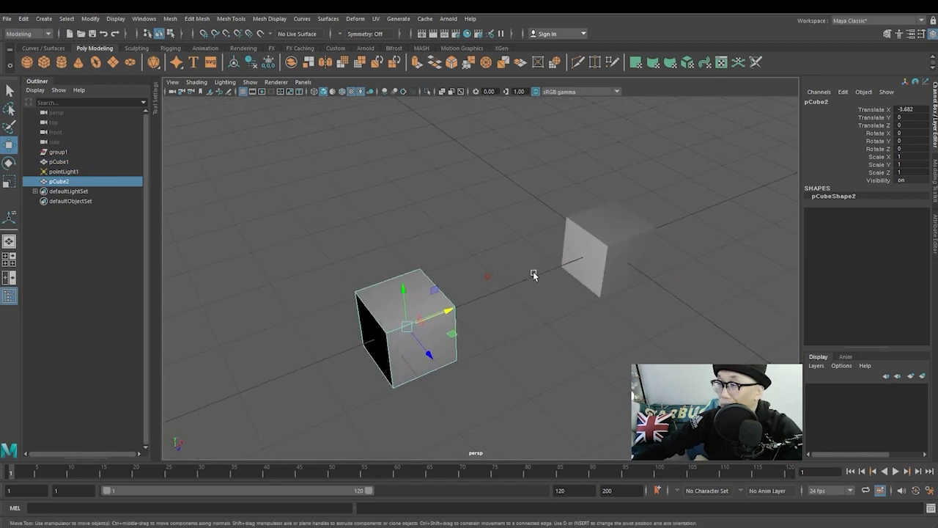
left_click(487, 280)
left_click(484, 274)
left_click_drag(546, 321, 459, 299, "alt")
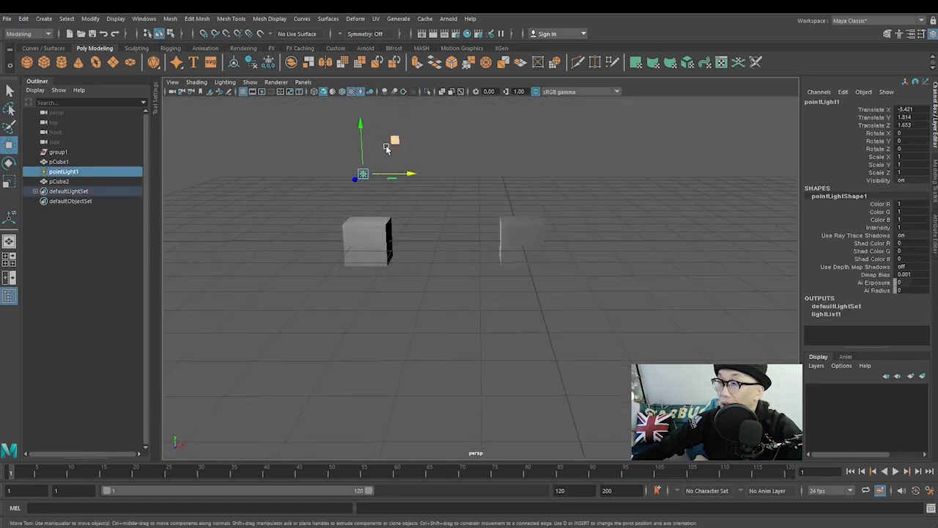
mouse_move(365, 176)
left_mouse_down()
mouse_move(427, 239)
mouse_move(431, 290)
mouse_move(337, 258)
mouse_move(283, 211)
mouse_move(300, 165)
mouse_move(477, 152)
mouse_move(574, 166)
mouse_move(550, 289)
mouse_move(464, 286)
mouse_move(486, 209)
mouse_move(412, 233)
mouse_move(408, 209)
mouse_move(453, 314)
mouse_move(399, 277)
mouse_move(475, 245)
mouse_move(431, 225)
mouse_move(328, 219)
mouse_move(389, 203)
mouse_move(384, 211)
left_mouse_up()
middle_click_drag(446, 195, 513, 216, "alt")
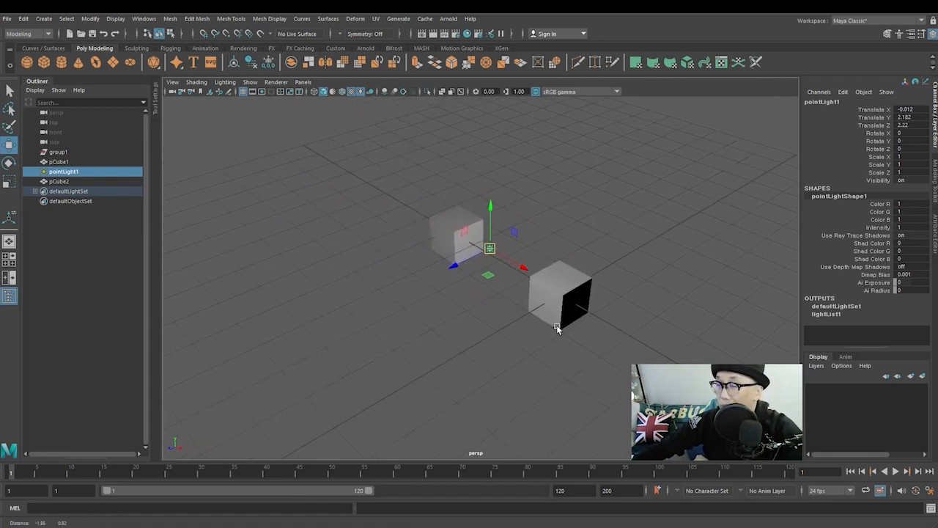
left_click_drag(516, 217, 601, 307, "alt")
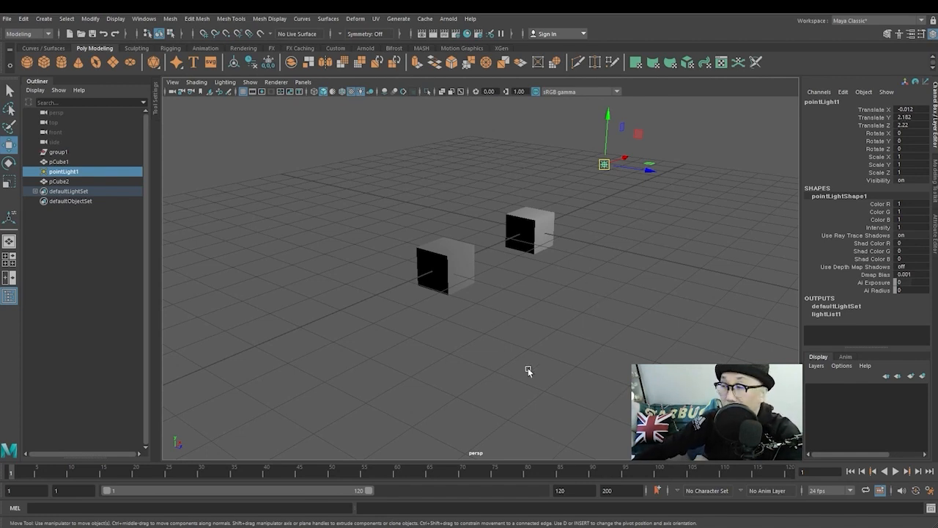
- Select the duplicated cube and compare default shaded display with scene lighting, finishing with all lights in use
left_click(456, 277)
key("5")
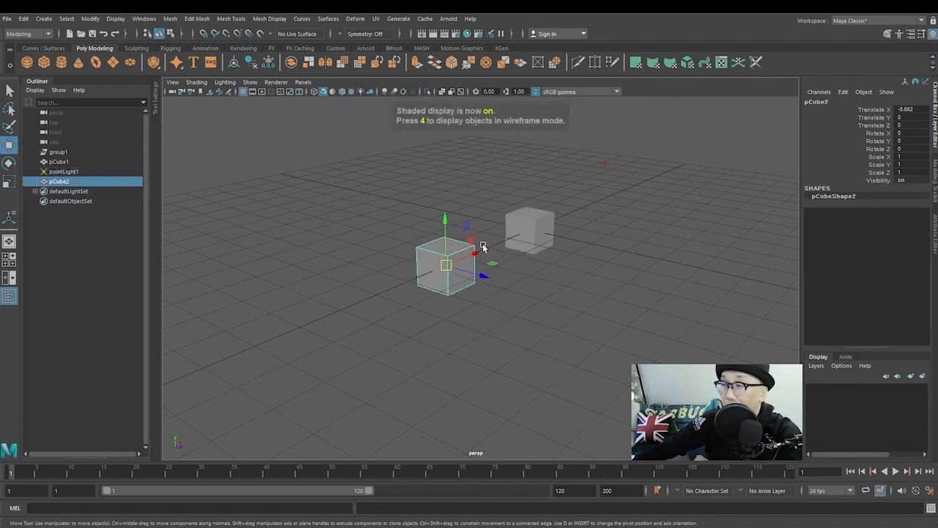
mouse_move(491, 307)
left_mouse_down("alt")
mouse_move(404, 323)
mouse_move(389, 313)
left_mouse_up("alt")
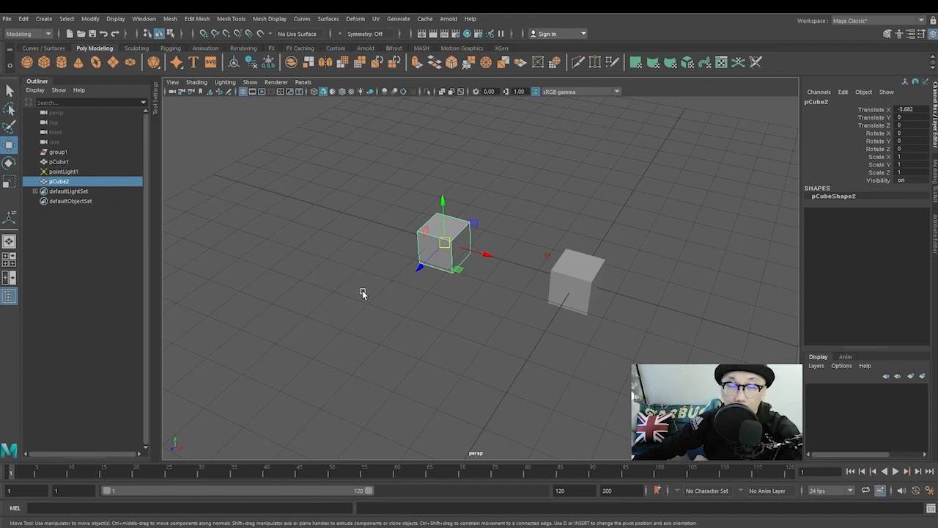
key("7")
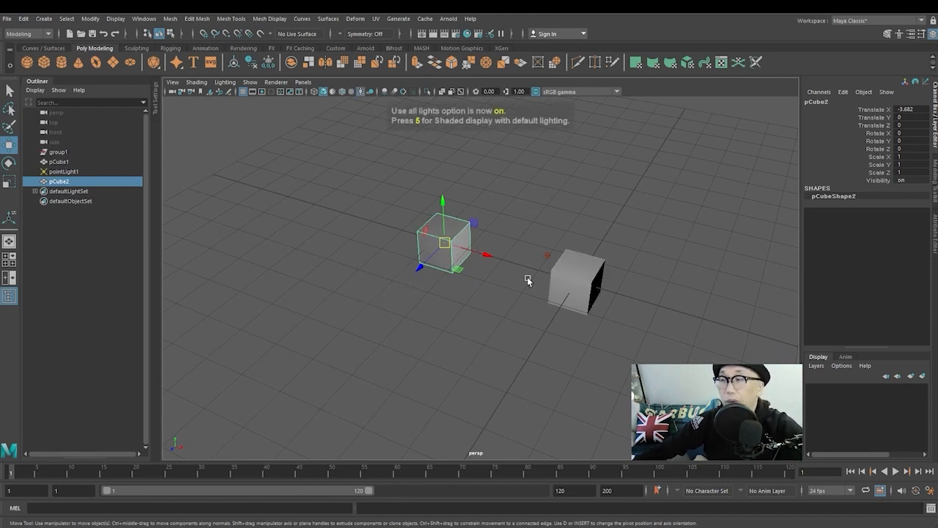
- Examine the shading on both cubes from several angles with scene lighting in use
left_click_drag(430, 318, 530, 302, "alt")
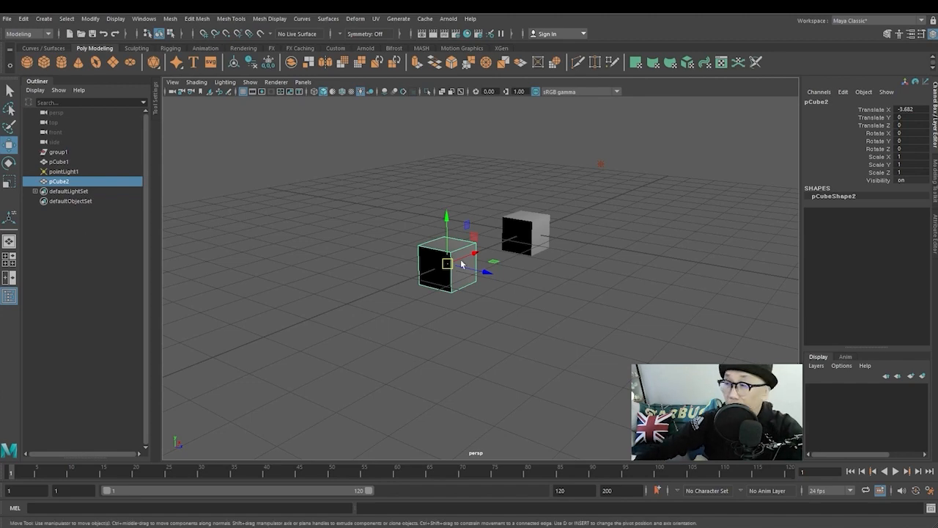
left_click_drag(513, 219, 339, 266, "alt")
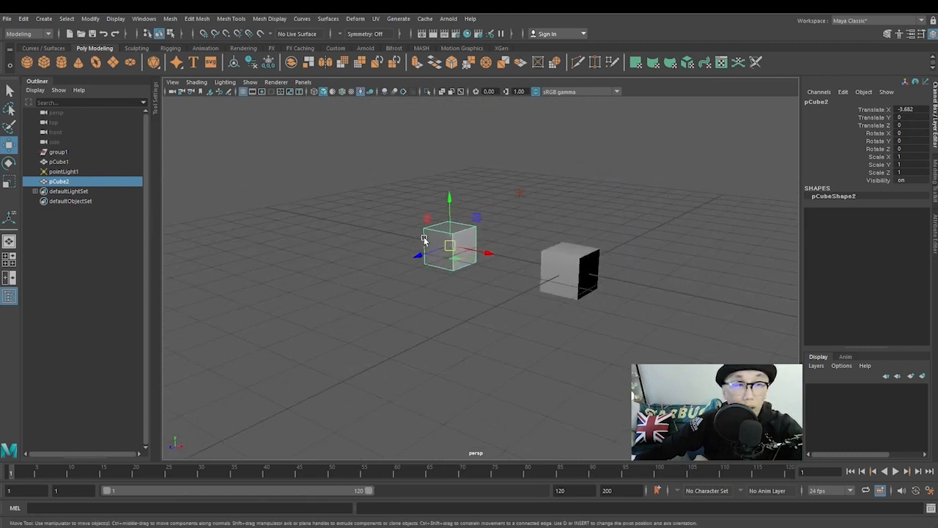
left_click_drag(423, 235, 462, 339, "alt")
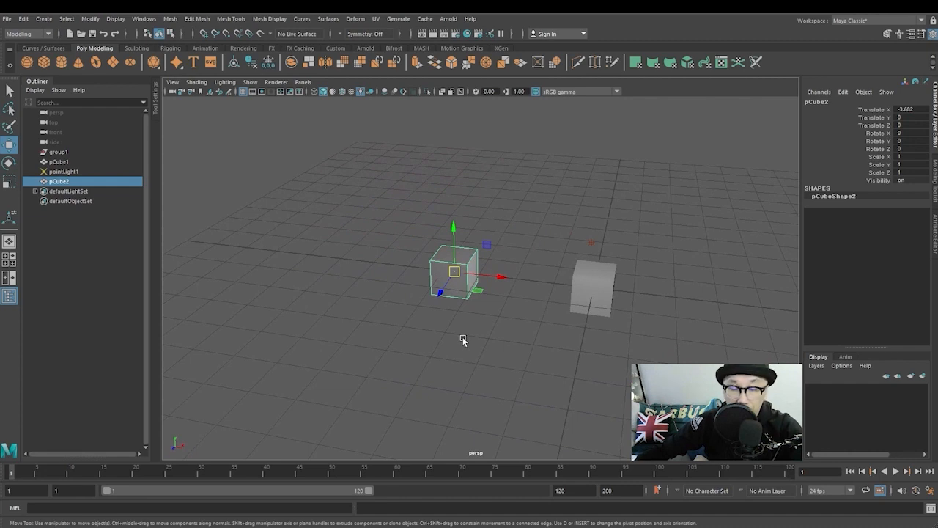
- Switch to the four-view layout and frame both cubes closely in the top view
key("space")
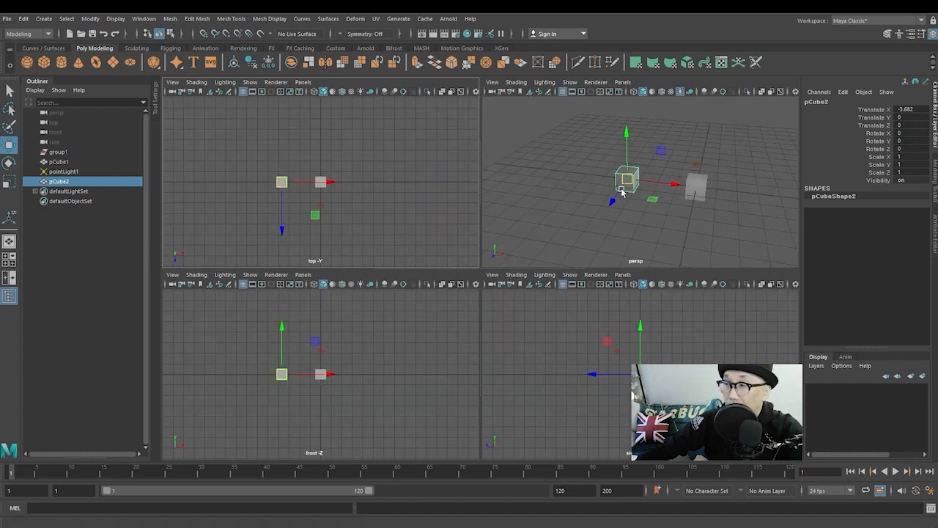
left_click_drag(649, 181, 689, 246, "alt")
scroll(294, 197, "up", 5)
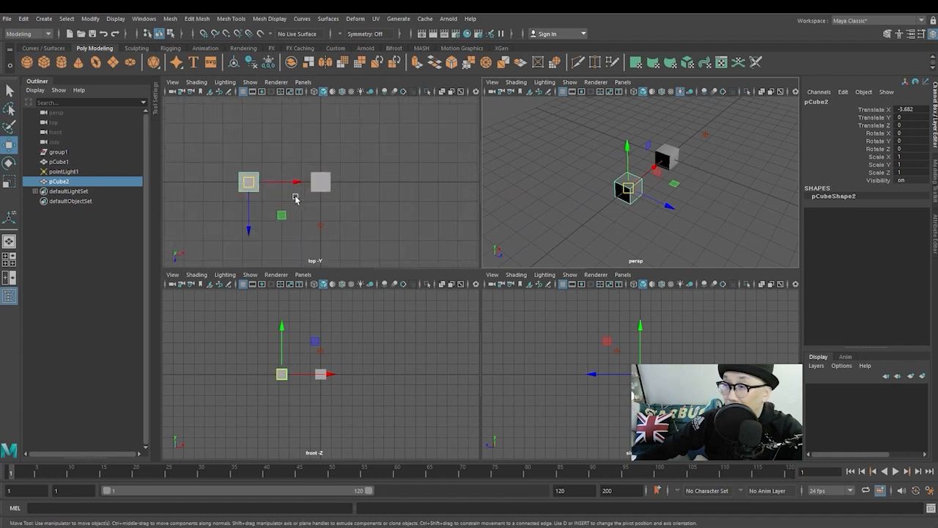
middle_click_drag(346, 191, 402, 180, "alt")
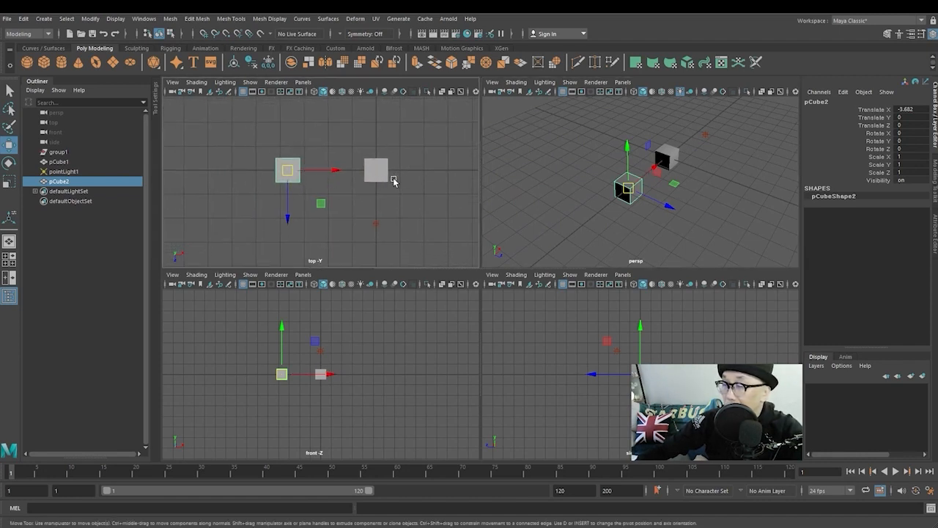
- Select the point light and compare its position from above, the front and the side in the perspective view, then deselect it
left_click(375, 223)
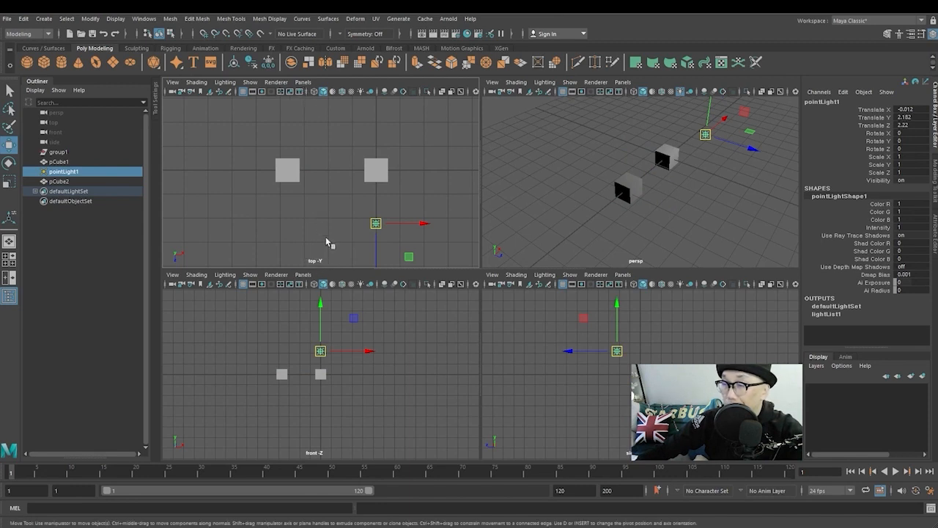
left_click_drag(692, 221, 624, 252, "alt")
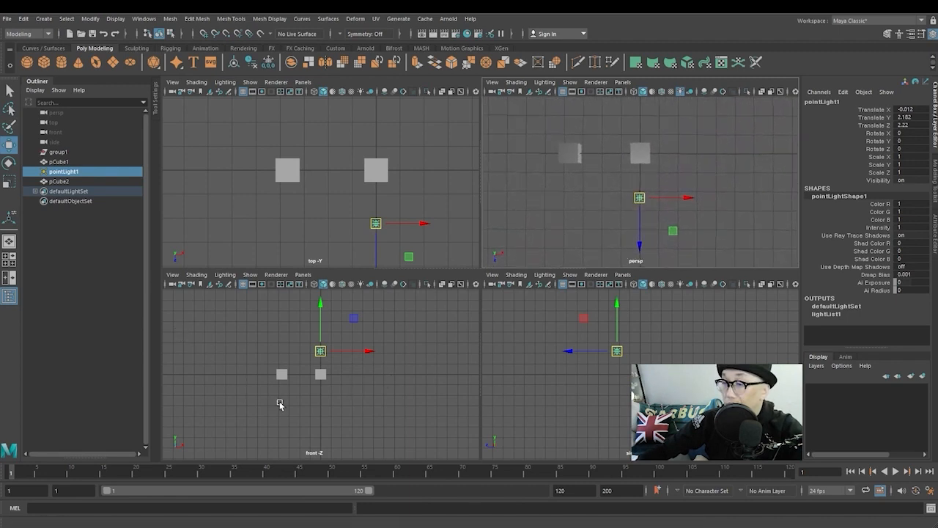
left_click_drag(581, 221, 584, 168, "alt")
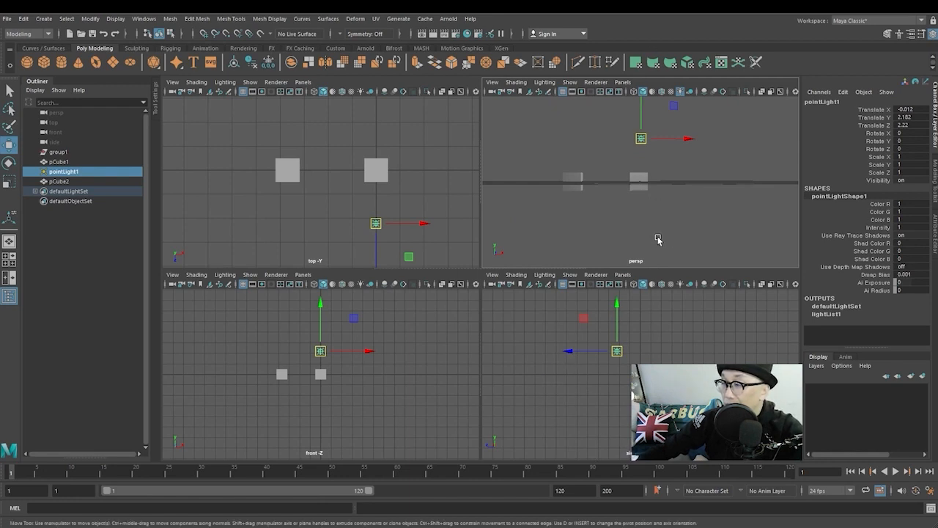
left_click_drag(698, 160, 577, 159, "alt")
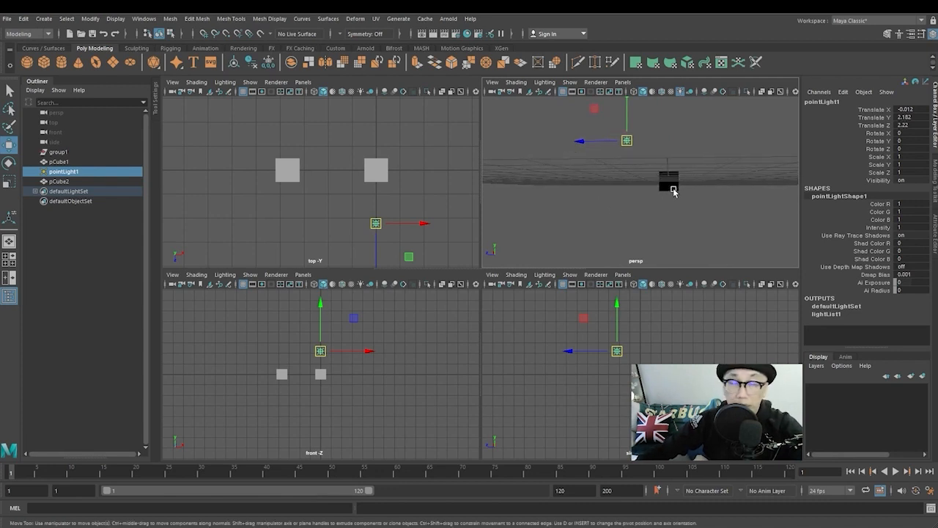
left_click(610, 210)
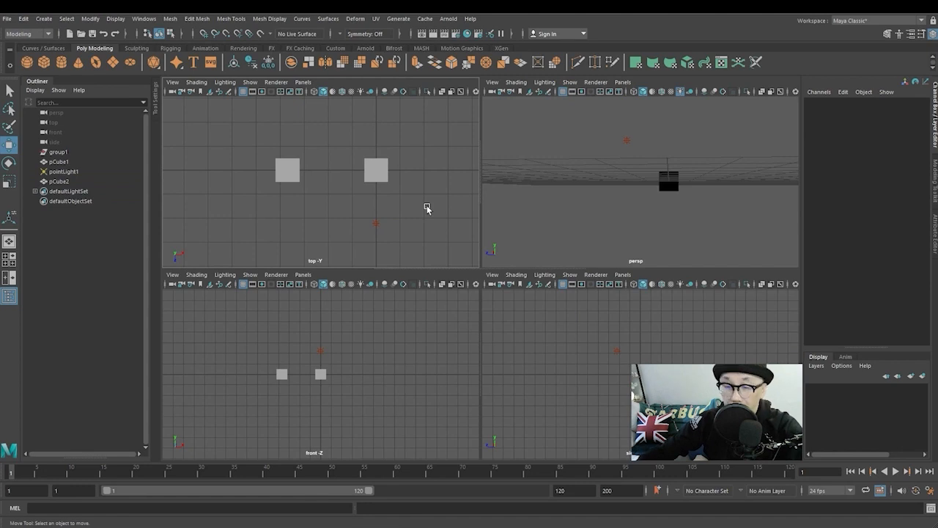
- Maximize the top, front, perspective and side views in turn, returning to the four-view layout each time
key("space")
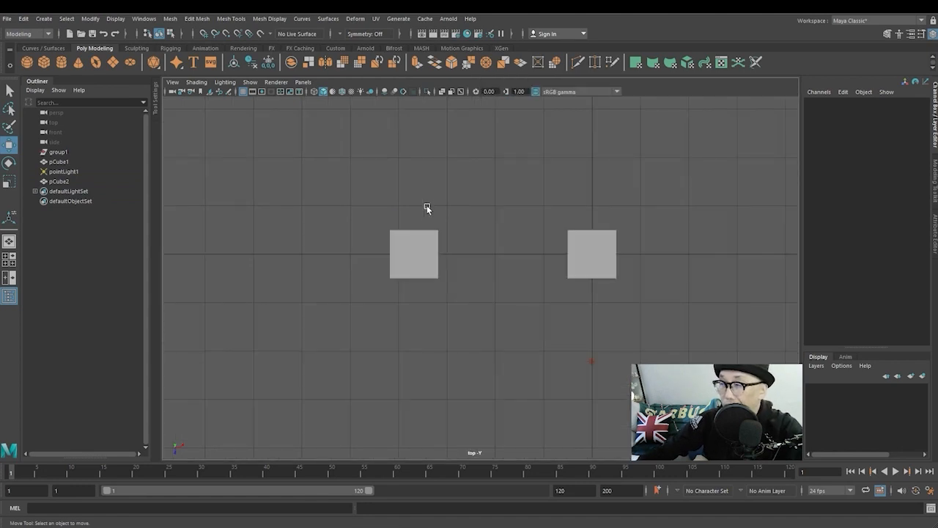
key("space")
left_click(437, 343)
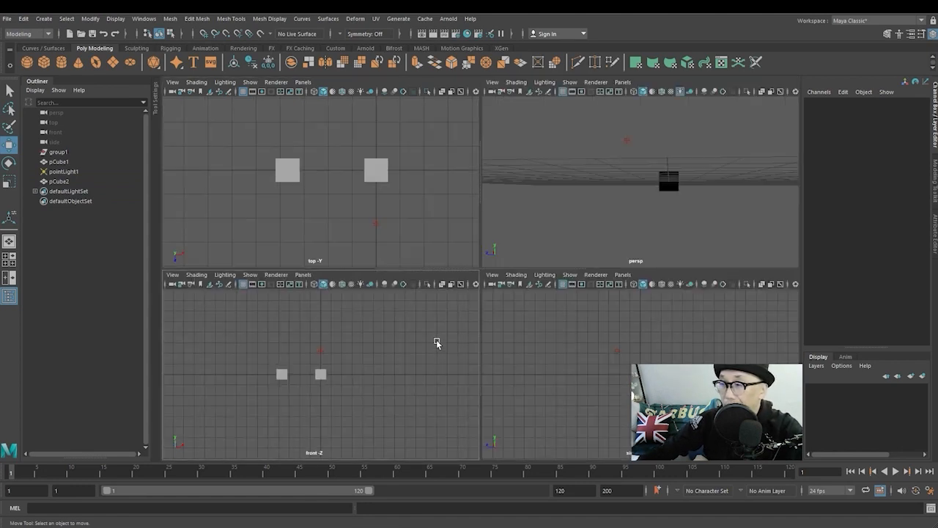
key("space")
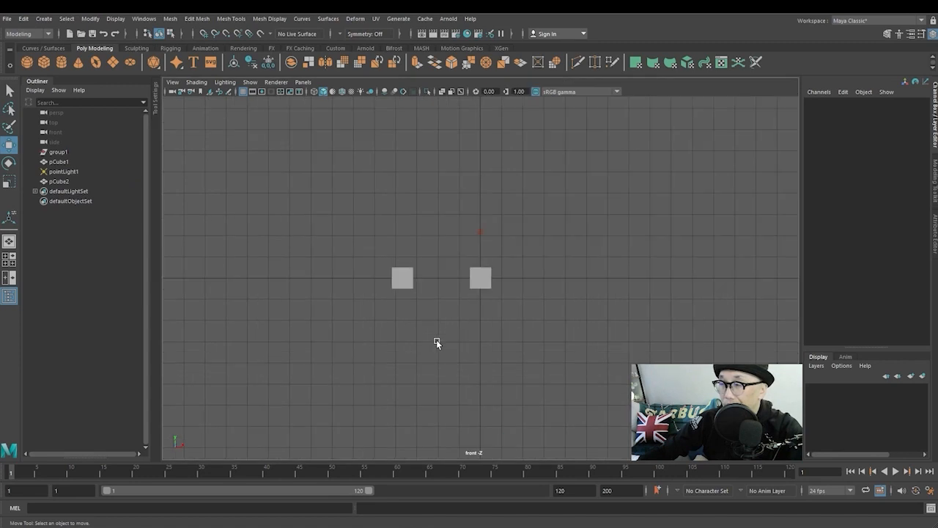
key("space")
left_click(572, 218)
key("space")
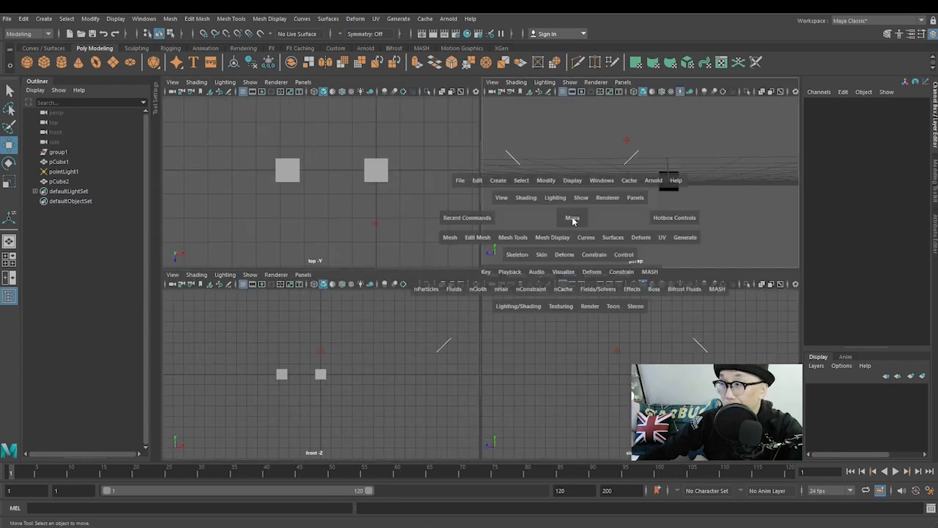
key("space")
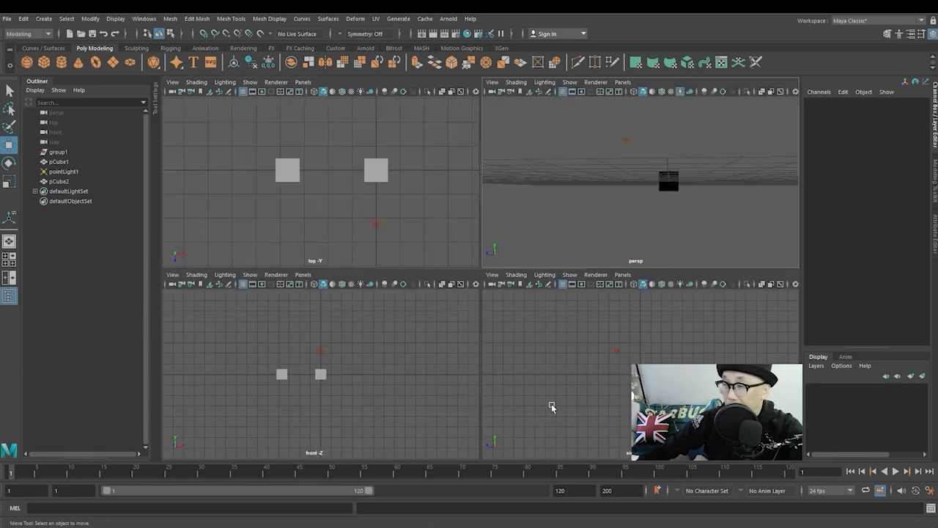
left_click(559, 389)
key("space")
key("space")
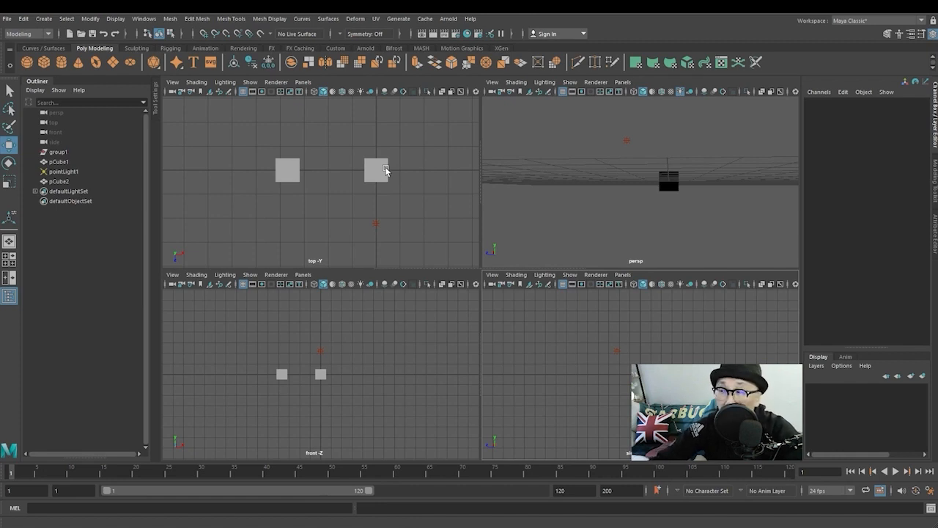
- Activate the perspective view, turn it to an angled view of both cubes and maximize it
left_click(609, 192)
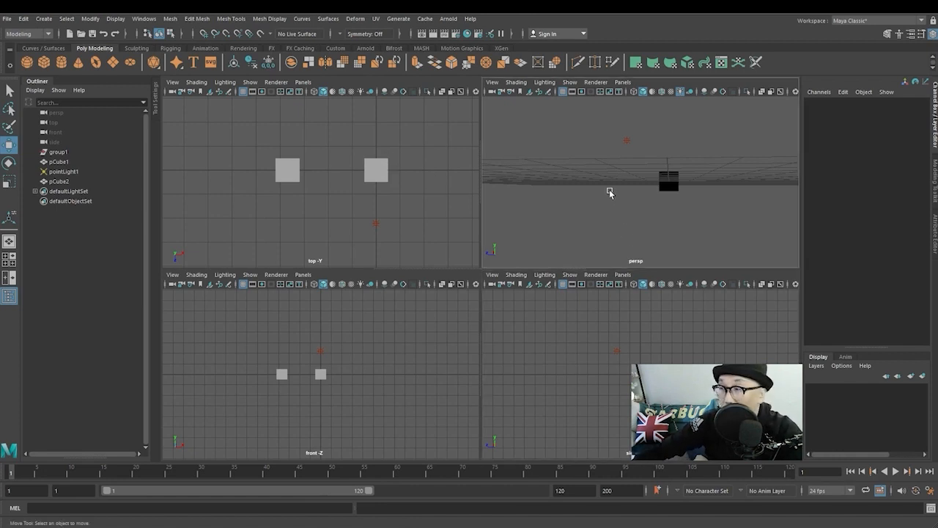
left_click_drag(580, 211, 633, 231, "alt")
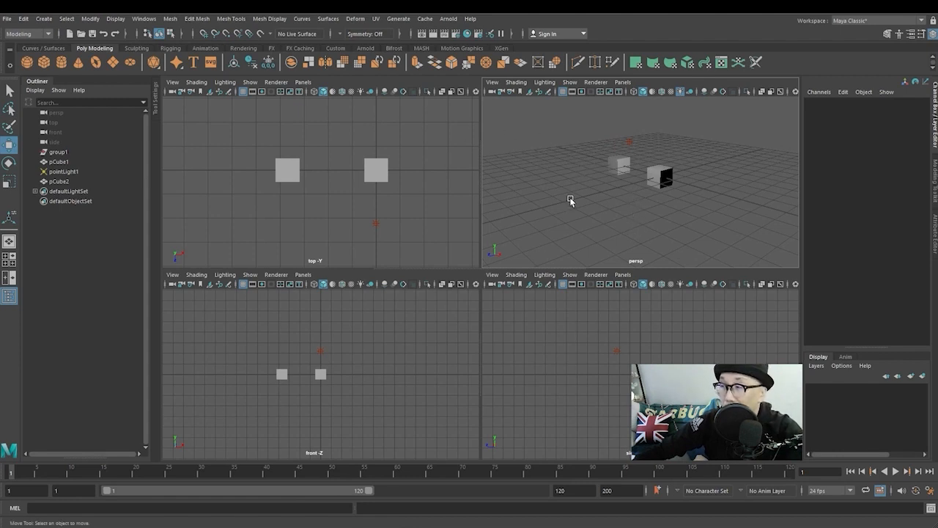
key("space")
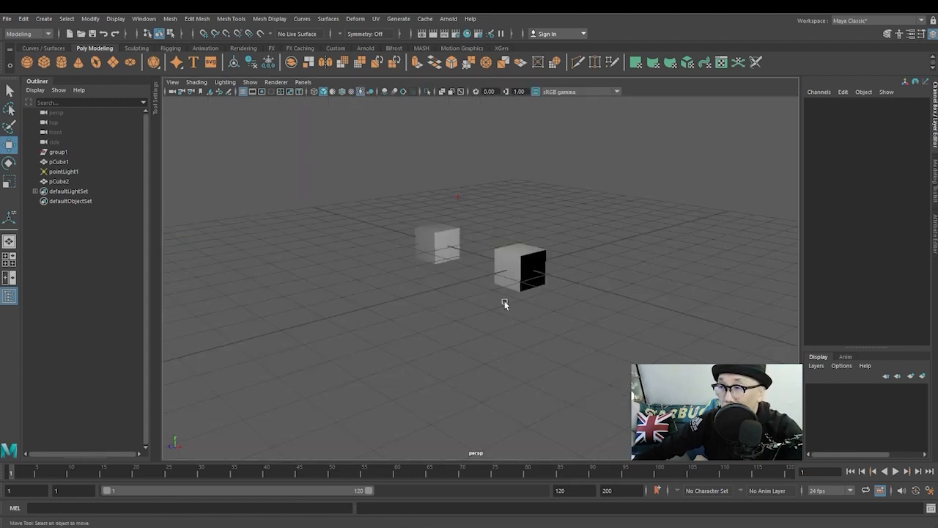
left_click_drag(477, 256, 506, 265, "alt")
- Compare wireframe, shaded, textured and all-lights display on the two cubes, finishing in shaded display with texture maps
key("4")
key("5")
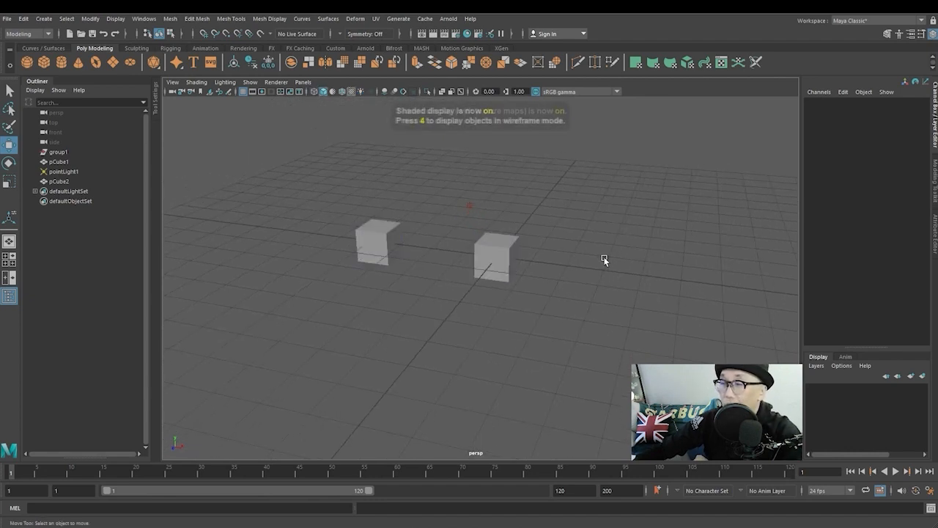
key("6")
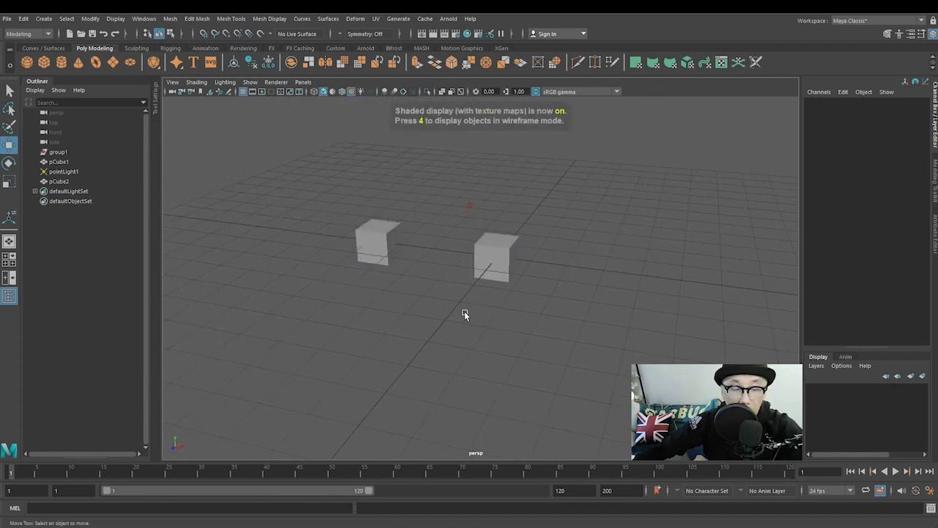
left_click_drag(422, 310, 517, 280, "alt")
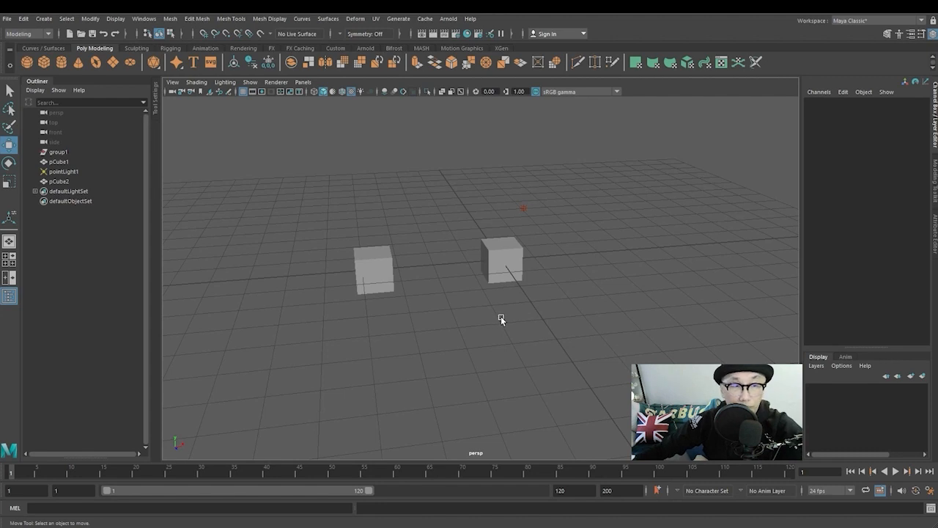
left_click_drag(500, 316, 471, 321, "alt")
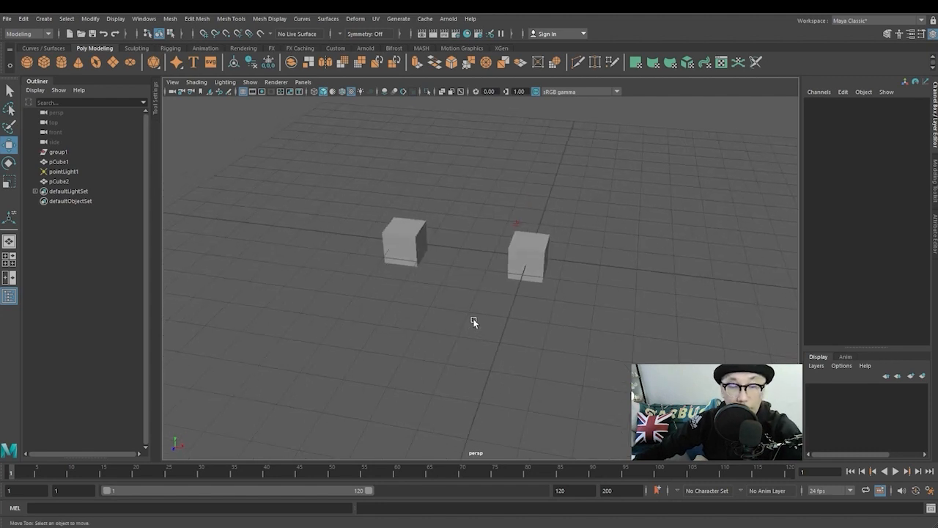
key("7")
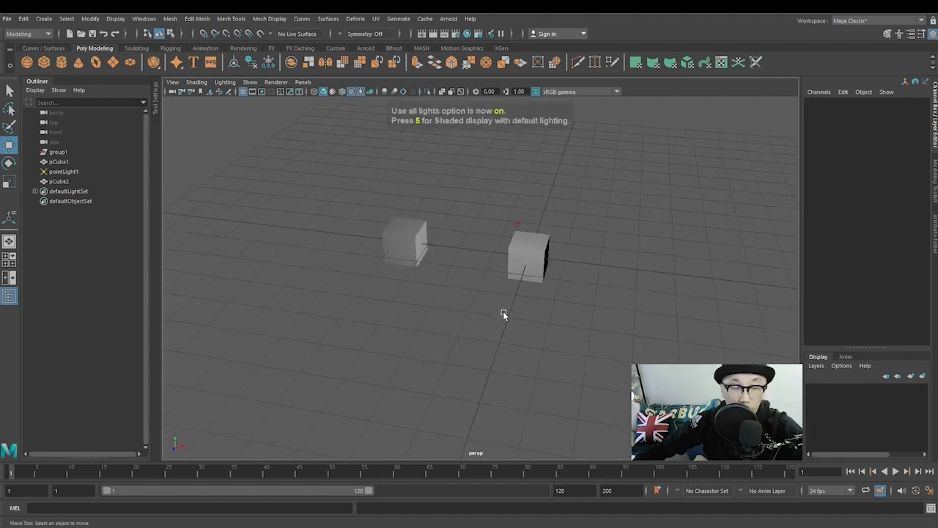
mouse_move(503, 310)
left_mouse_down("alt")
mouse_move(458, 307)
mouse_move(607, 312)
mouse_move(568, 305)
left_mouse_up("alt")
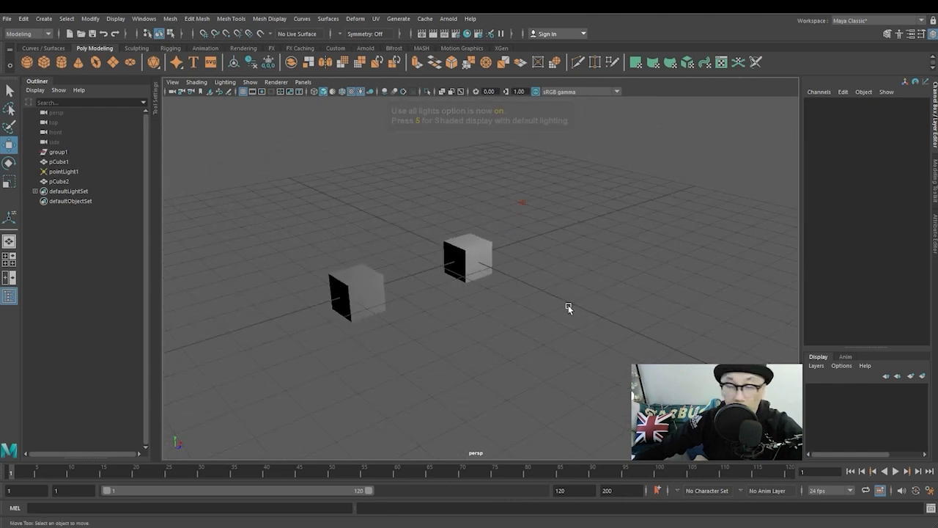
key("6")
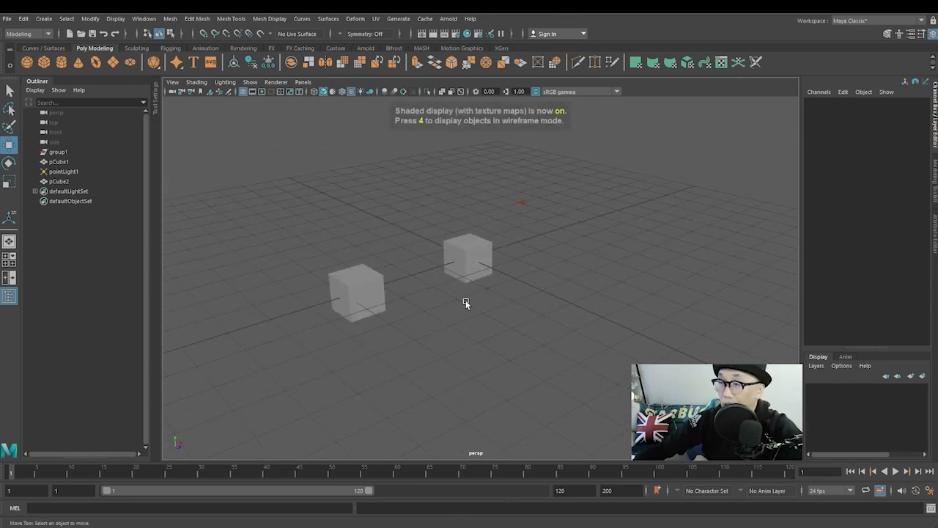
- Frame the cubes closer in perspective, view the maximized top view by way of the four-view layout, and return to full perspective
scroll(501, 299, "up", 4)
middle_click_drag(465, 293, 566, 278, "alt")
mouse_move(566, 277)
left_mouse_down("alt")
mouse_move(540, 286)
mouse_move(431, 286)
mouse_move(541, 291)
mouse_move(486, 294)
left_mouse_up("alt")
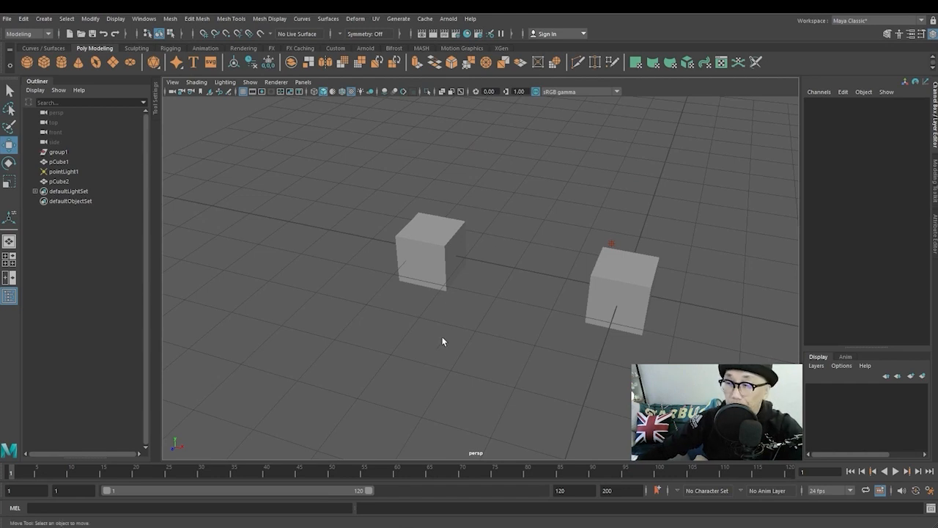
key("space")
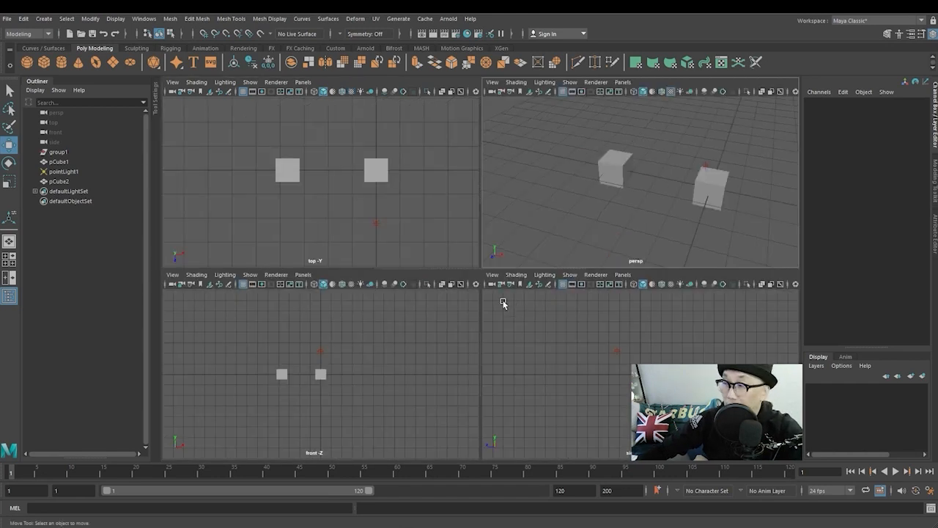
key("space")
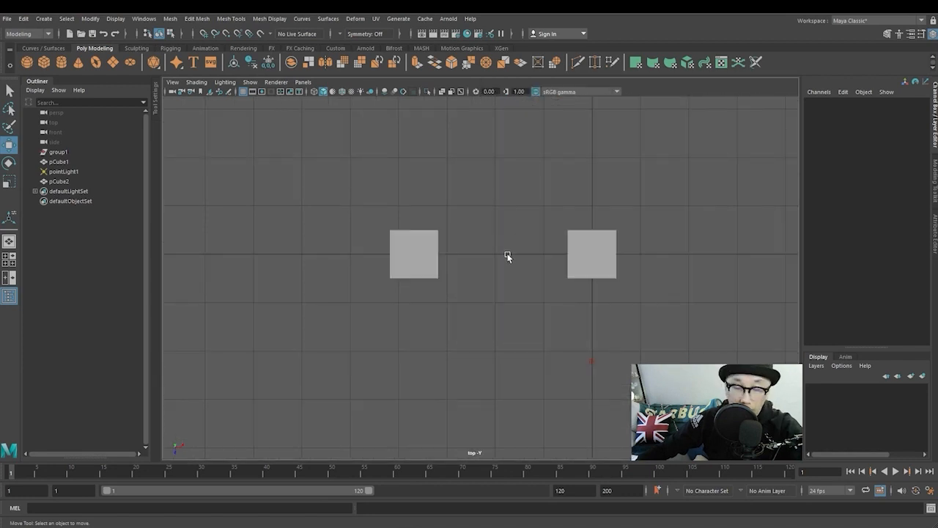
key("space")
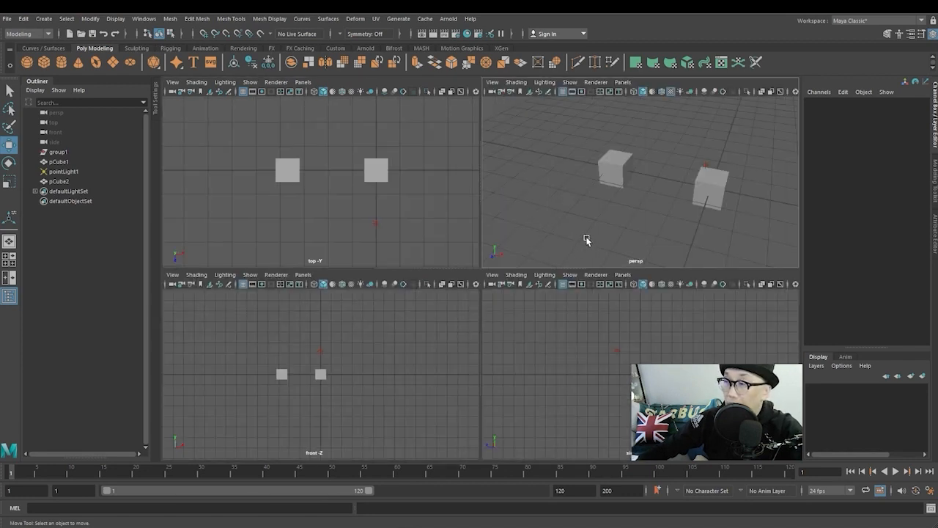
key("space")
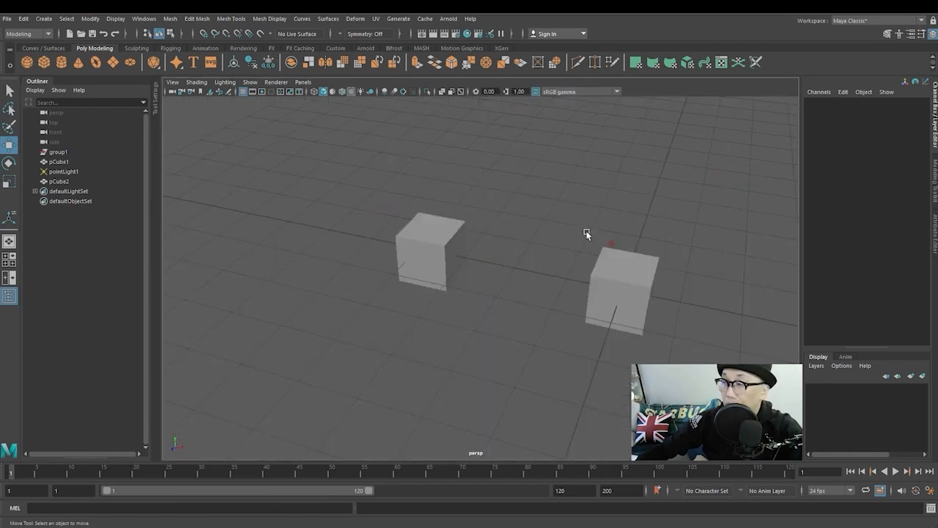
- Switch the full-size viewport from perspective to the front camera and back to perspective
key("space")
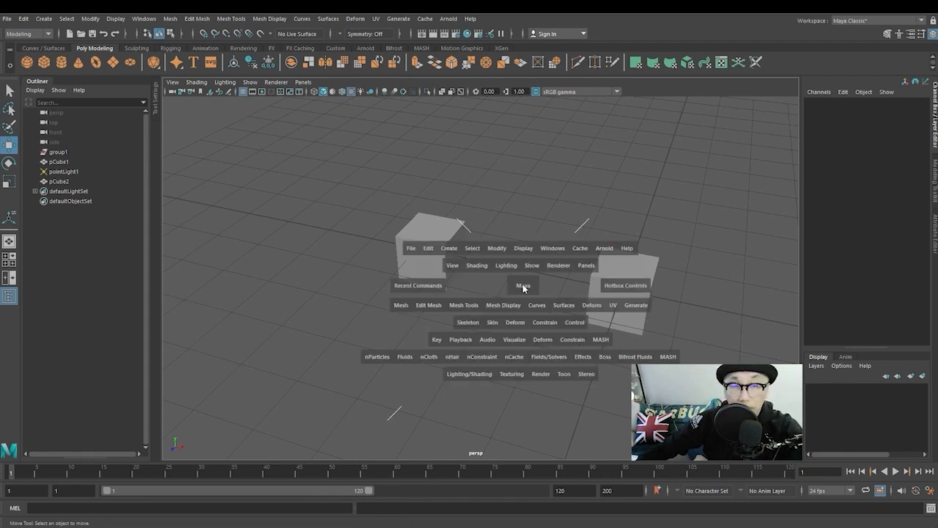
left_click_drag(523, 289, 526, 311)
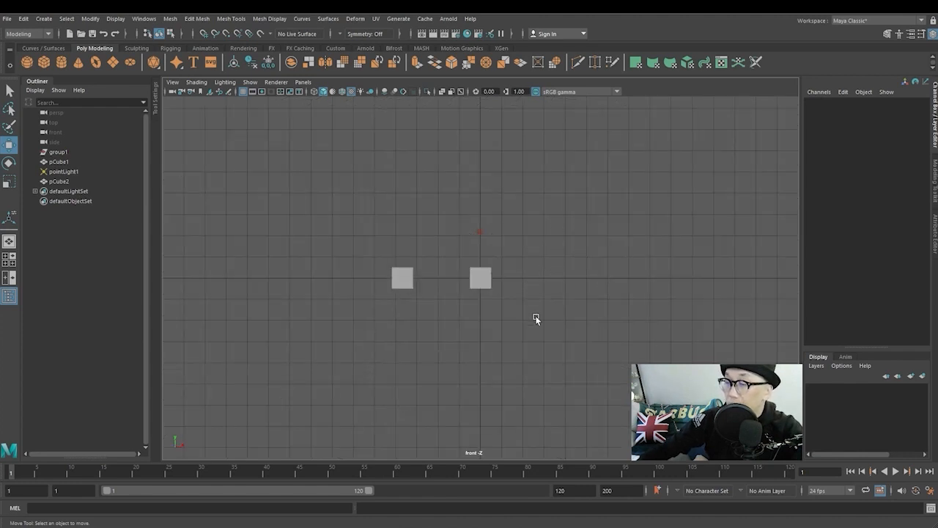
key("space")
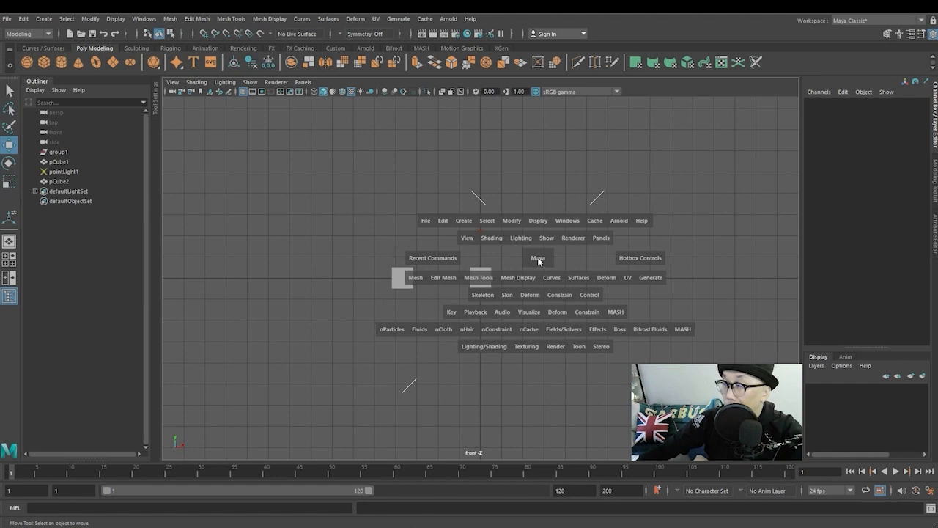
left_click_drag(538, 261, 543, 235)
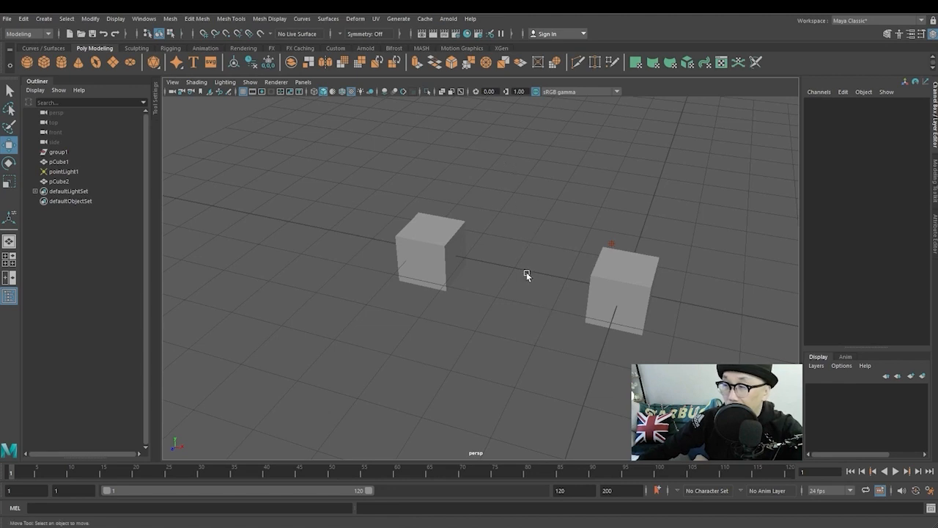
- Switch the perspective viewport to a left orthographic view and toggle between it and the four-view layout
key("space")
left_click_drag(527, 274, 485, 258)
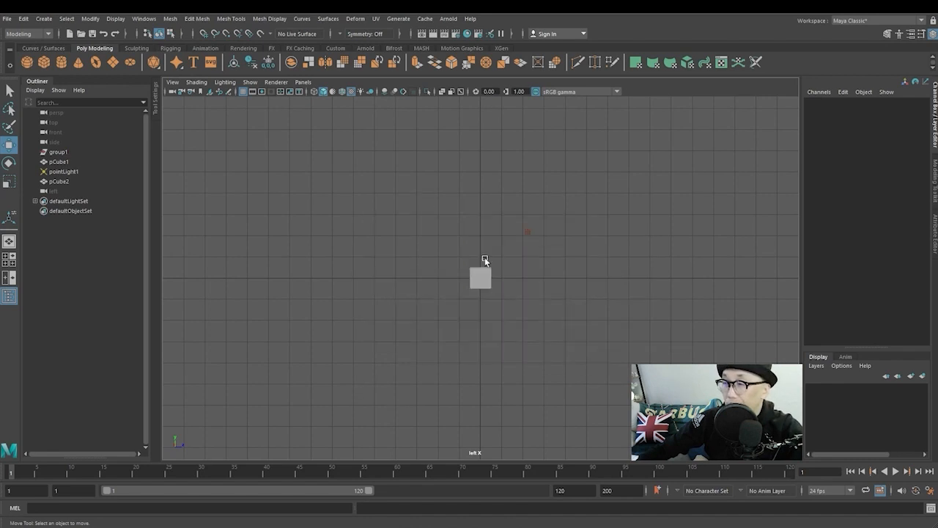
key("space")
key("space")
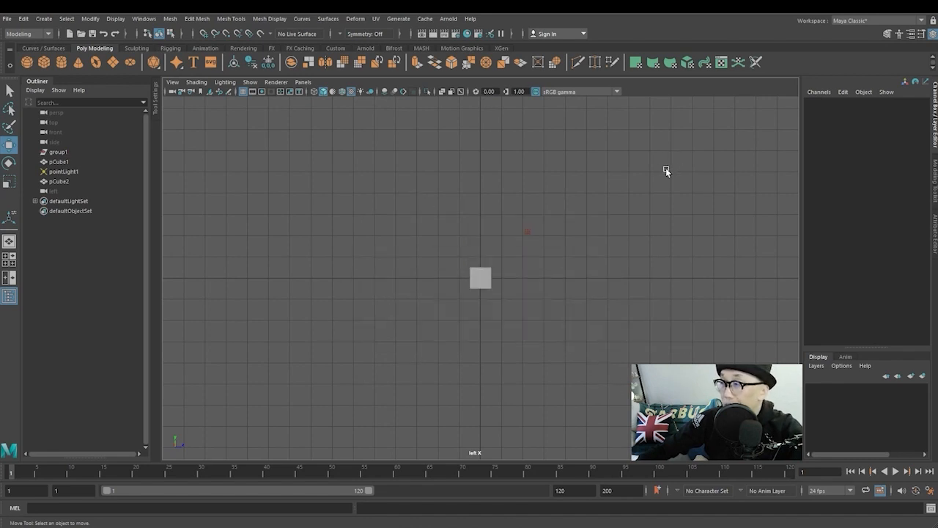
key("space")
key("space")
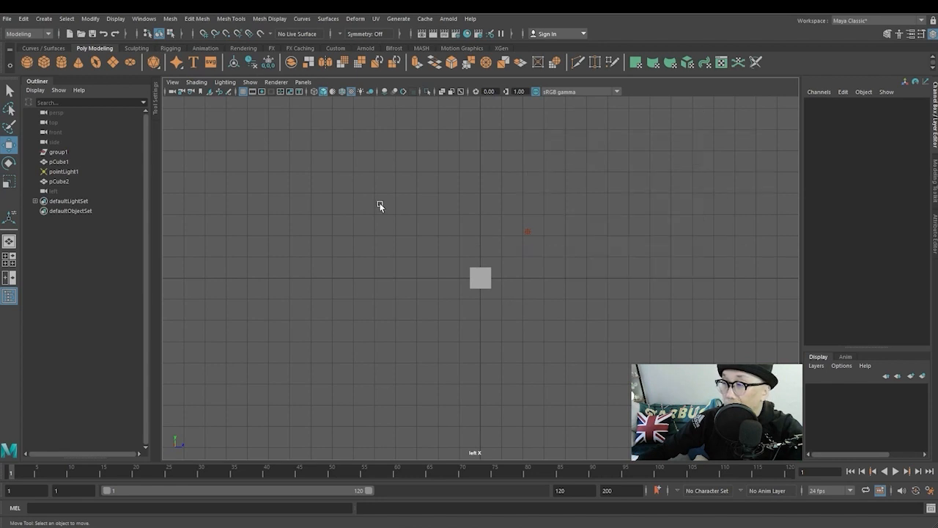
key("space")
key("space")
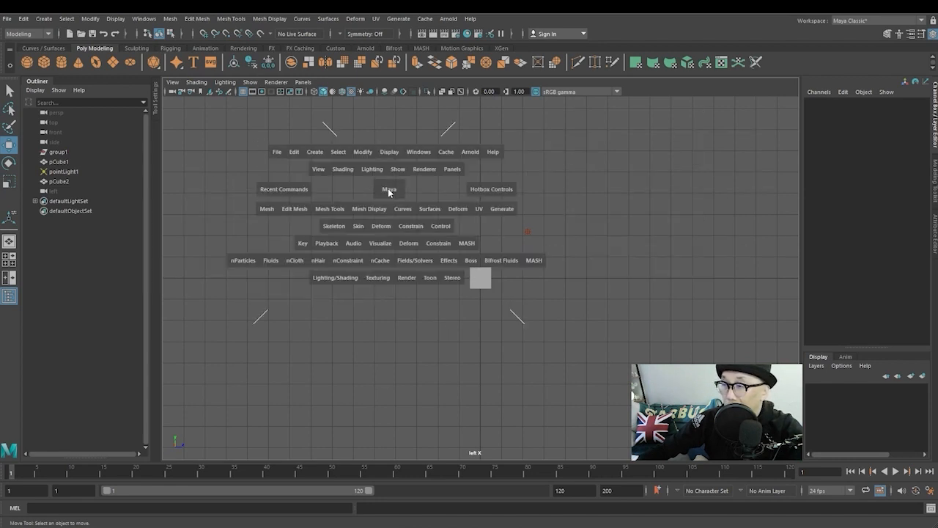
- Change the full-size viewport from the left view to the front view, and return it to perspective
left_click_drag(388, 187, 395, 215)
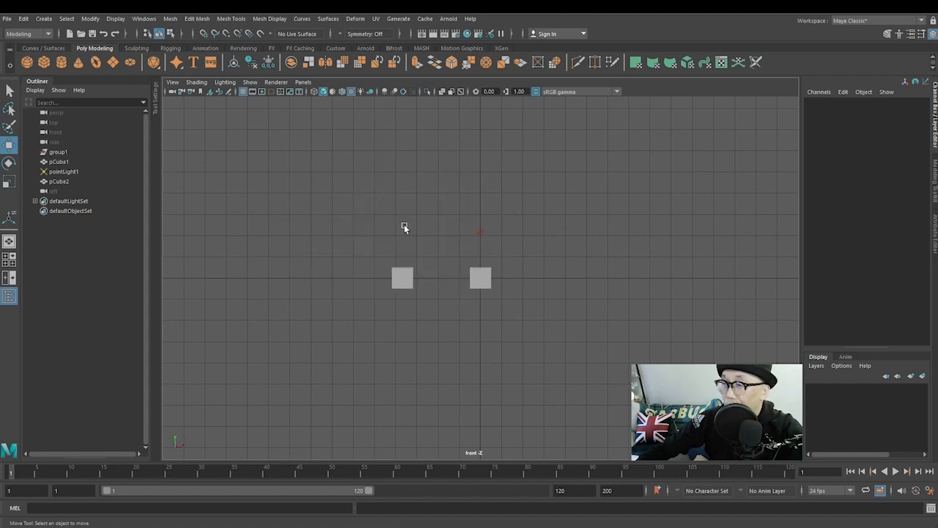
key("space")
left_click_drag(571, 233, 577, 211)
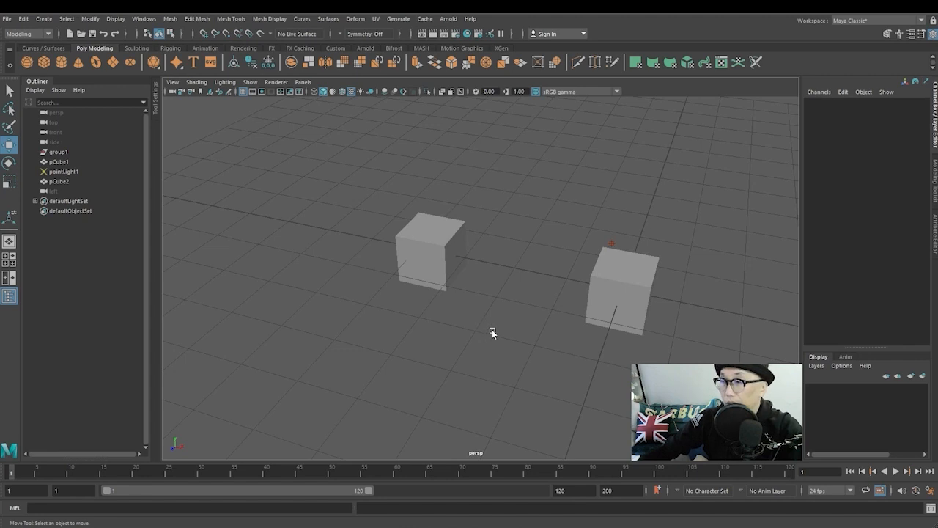
- Maximize the top, perspective, side and front views in turn through the four-view layout, finishing in full-size perspective
key("space")
key("space")
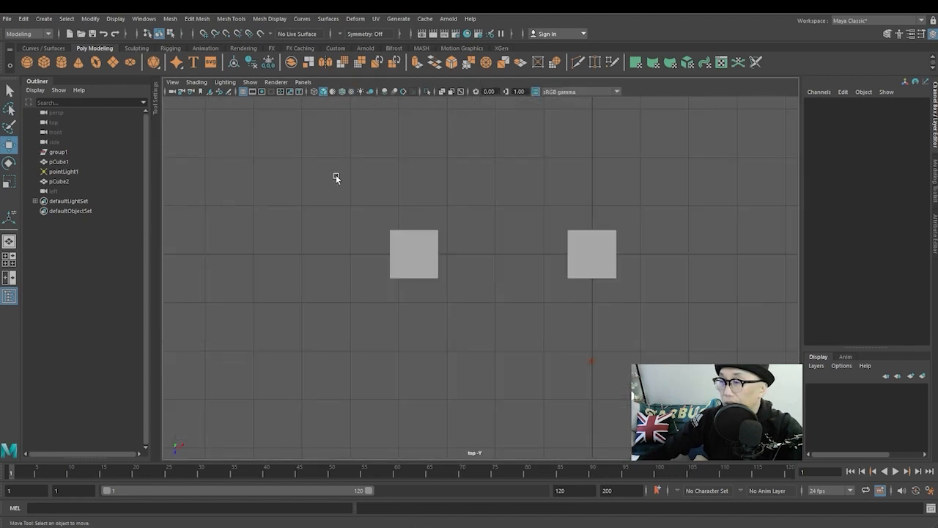
key("space")
key("space")
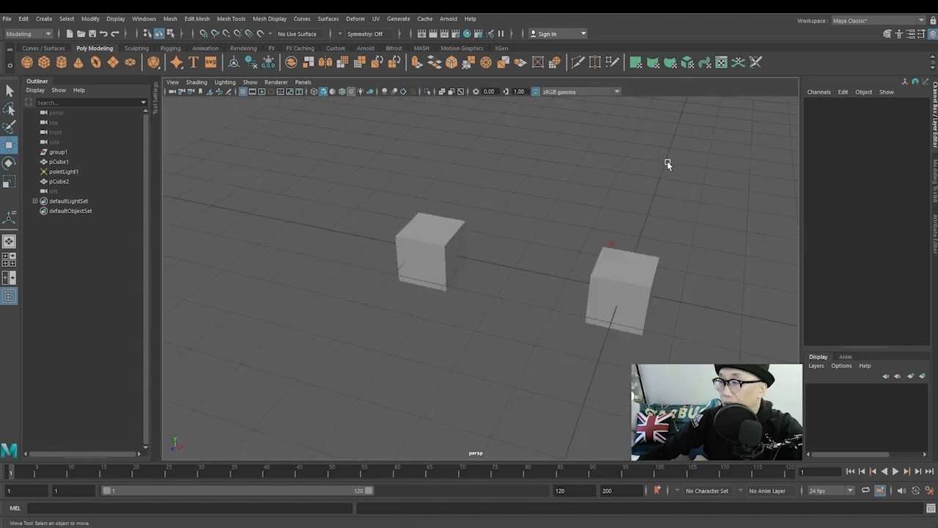
key("space")
key("space")
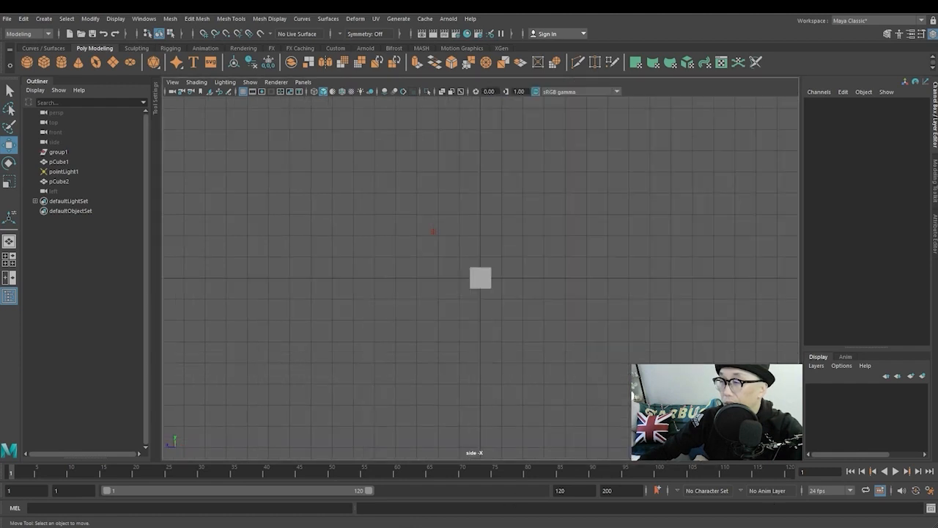
key("space")
key("space")
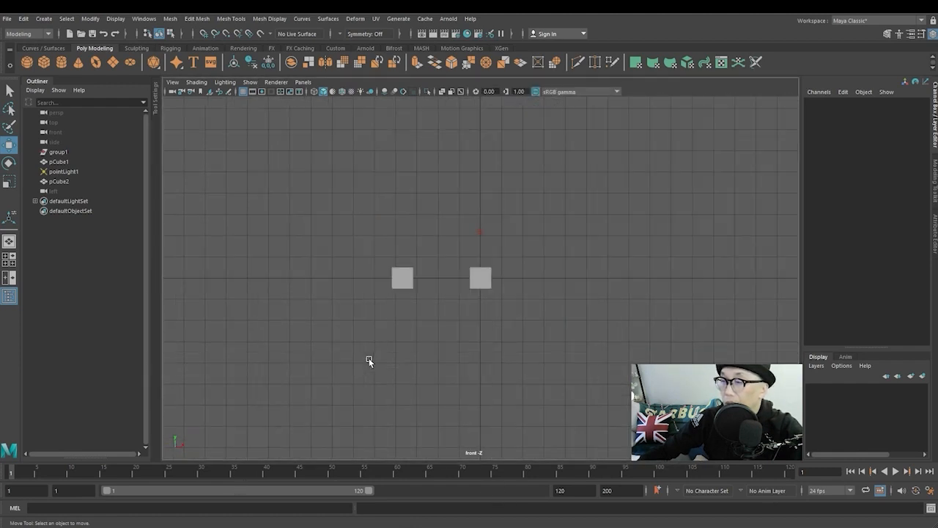
key("space")
key("space")
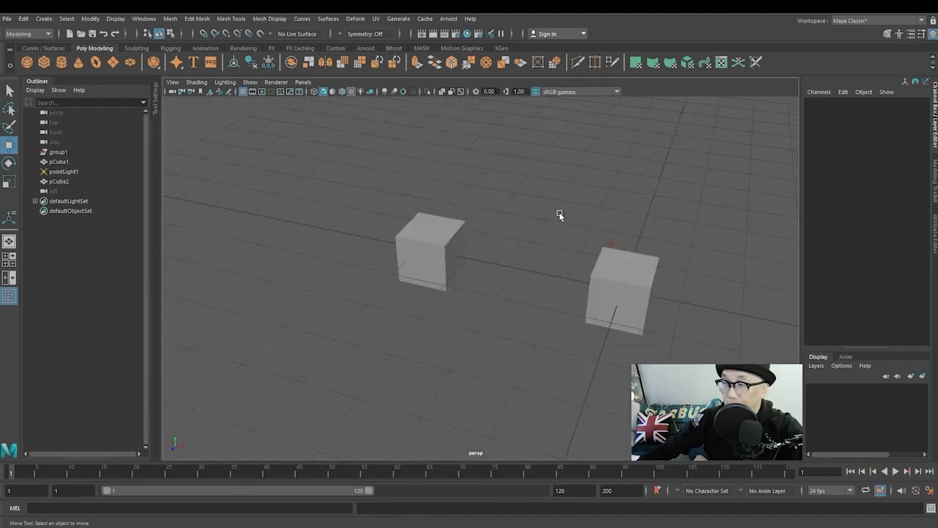
key("space")
left_click_drag(560, 218, 530, 193)
key("space")
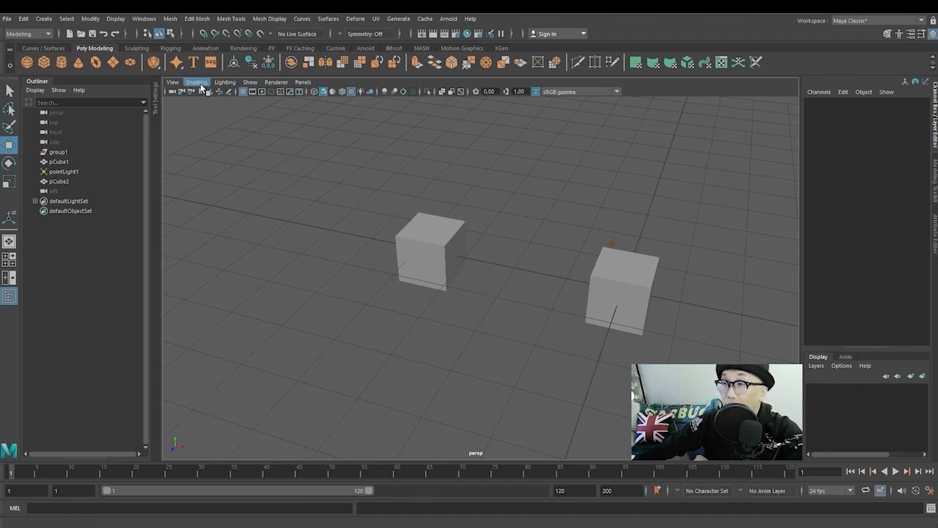
- Examine the viewport's shading options and its perspective and orthographic camera choices, as well as the main object creation options
left_click(172, 82)
mouse_move(194, 83)
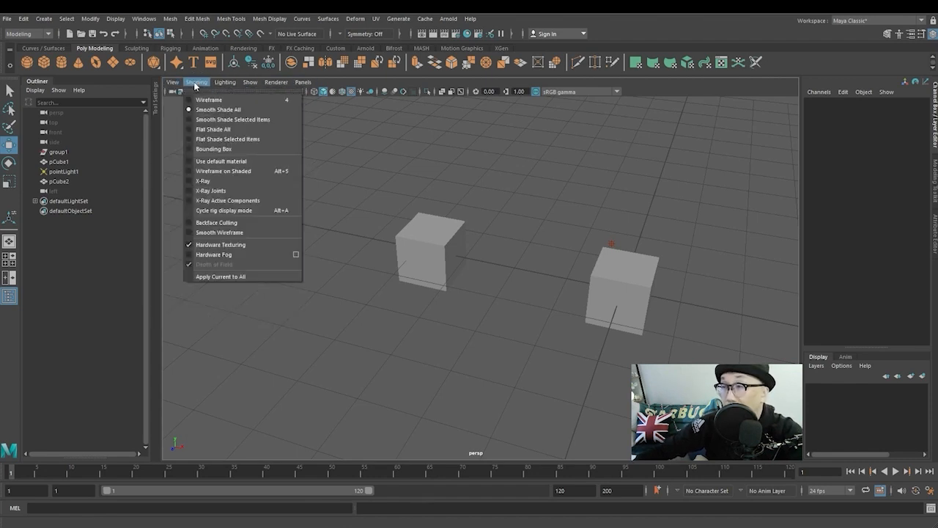
mouse_move(252, 83)
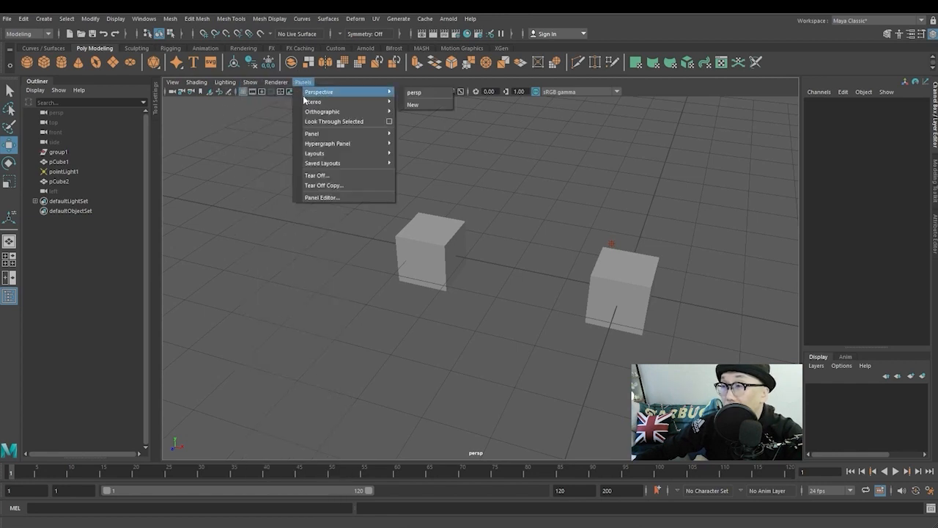
mouse_move(314, 114)
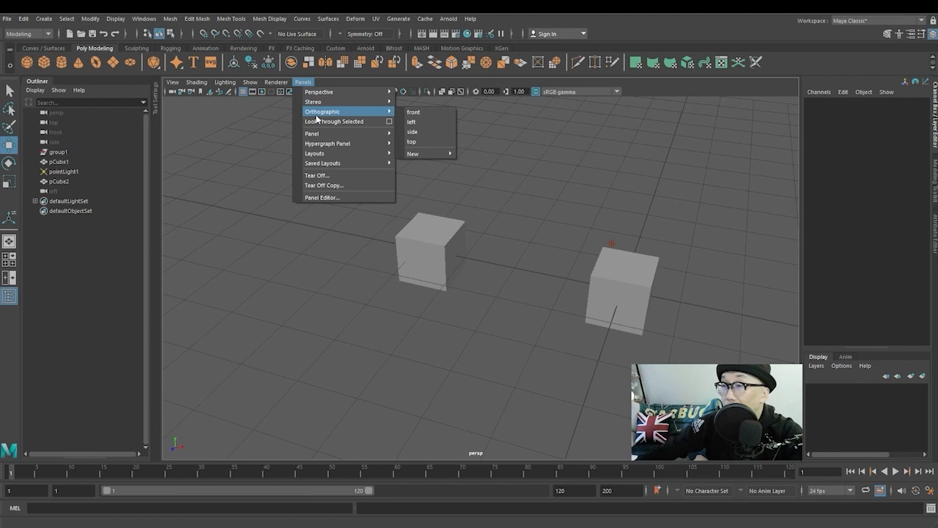
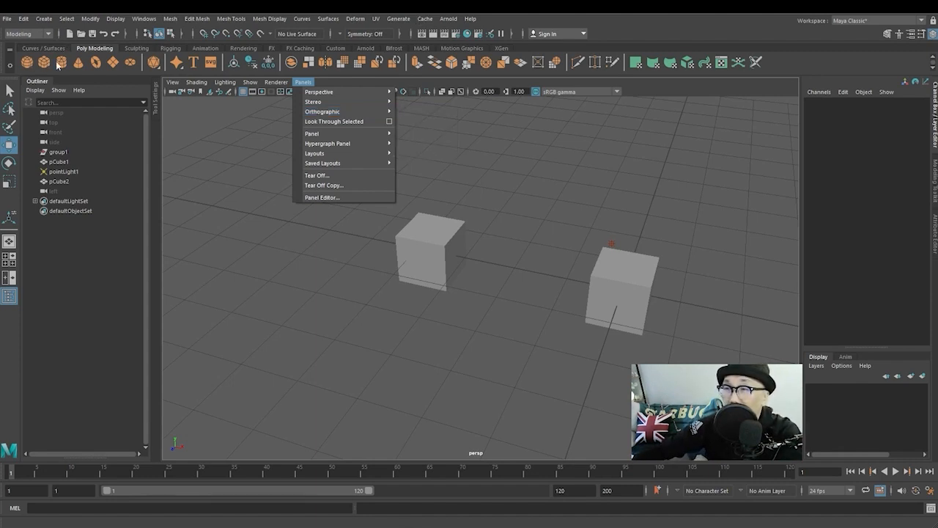
left_click(46, 20)
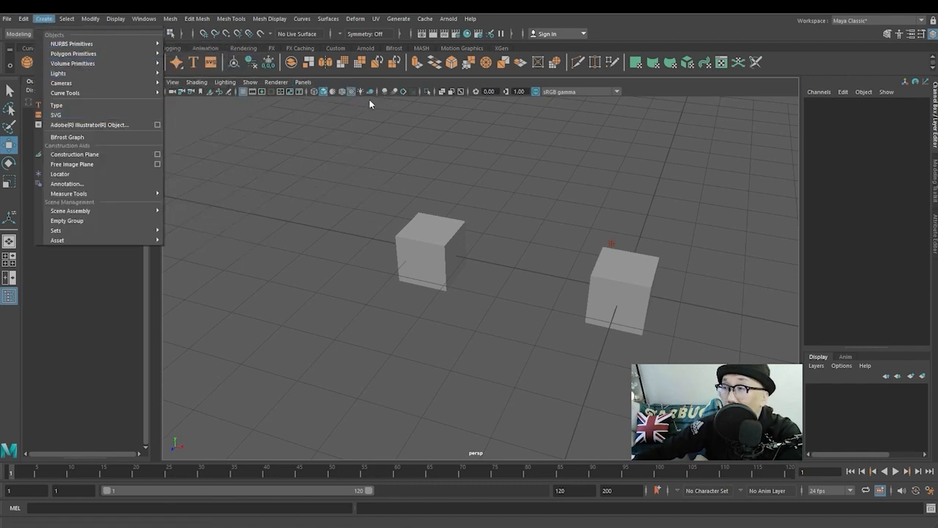
- Choose the front and side orthographic cameras in turn for the viewport, and set it back to the persp camera
left_click(302, 82)
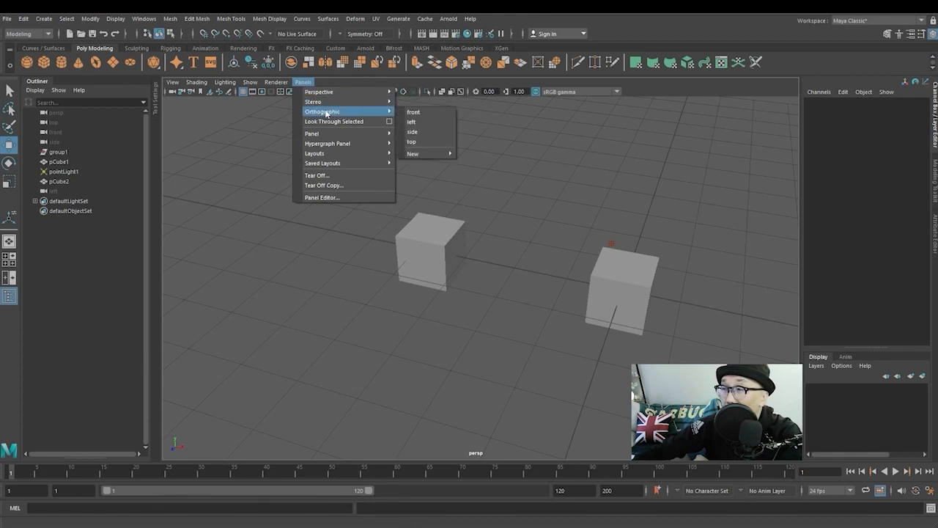
left_click(414, 111)
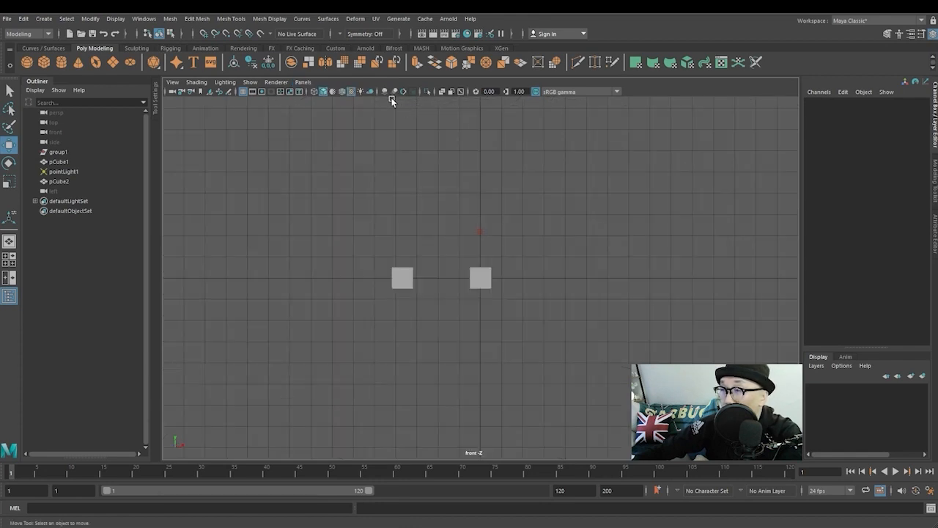
left_click(302, 82)
mouse_move(315, 111)
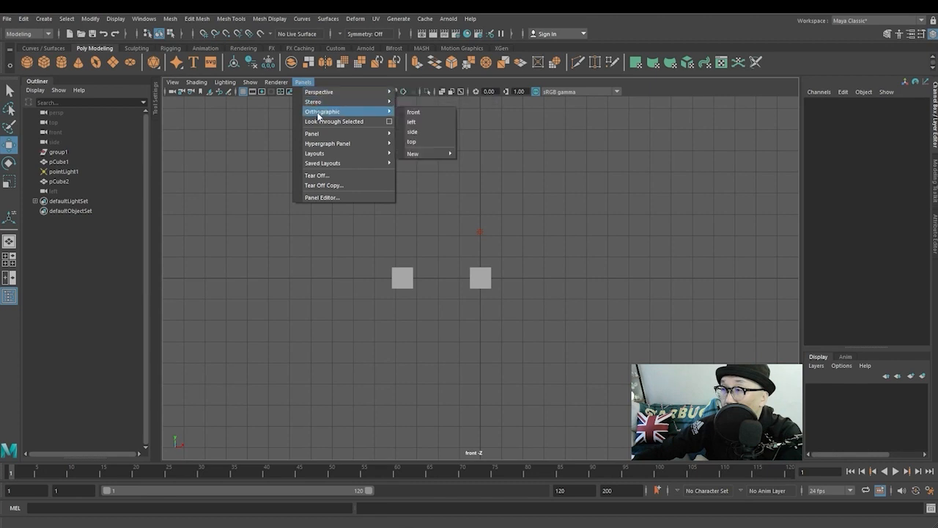
left_click(423, 132)
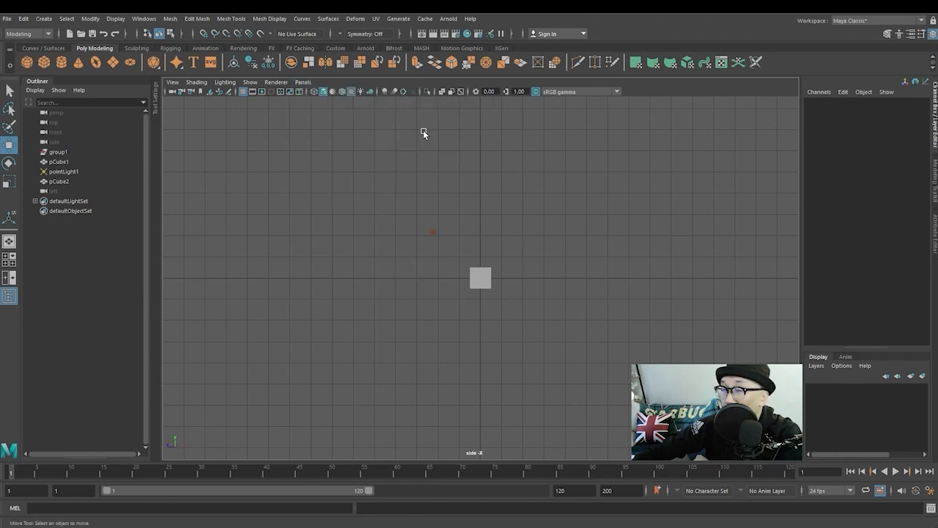
left_click(304, 82)
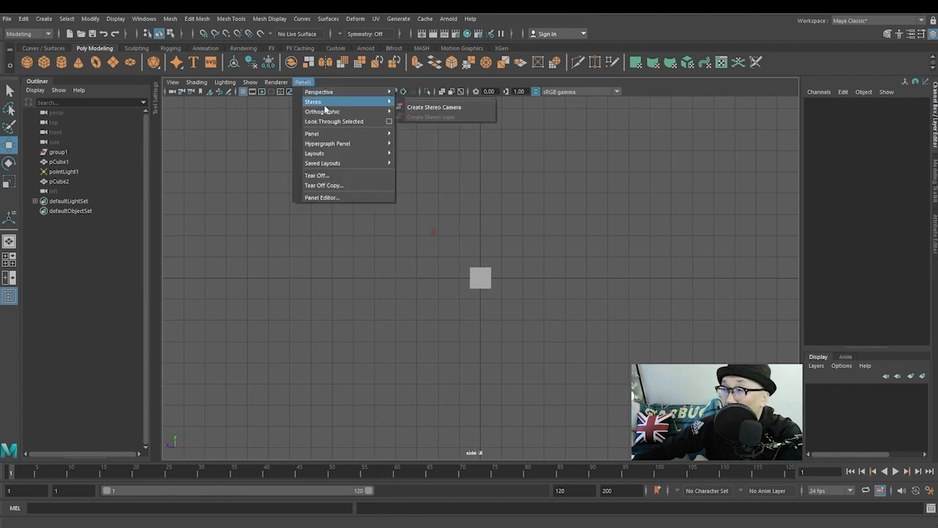
mouse_move(326, 112)
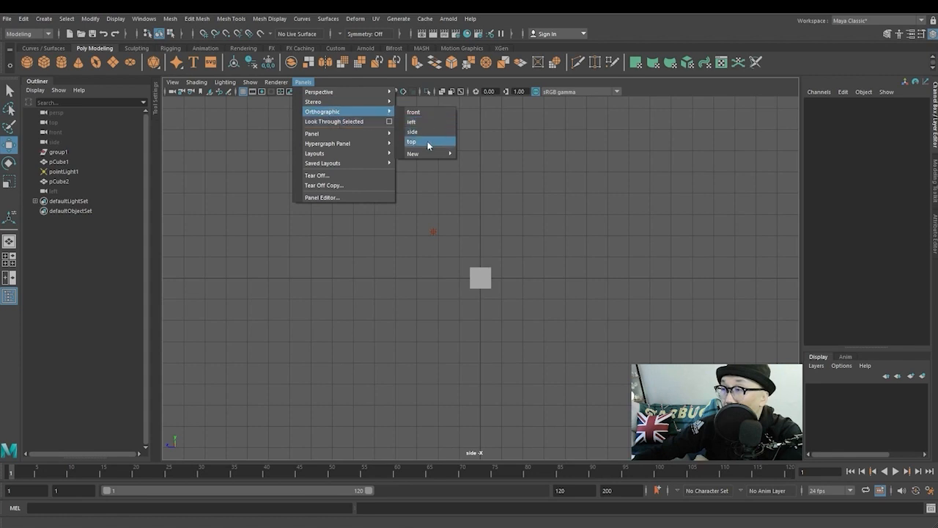
mouse_move(425, 153)
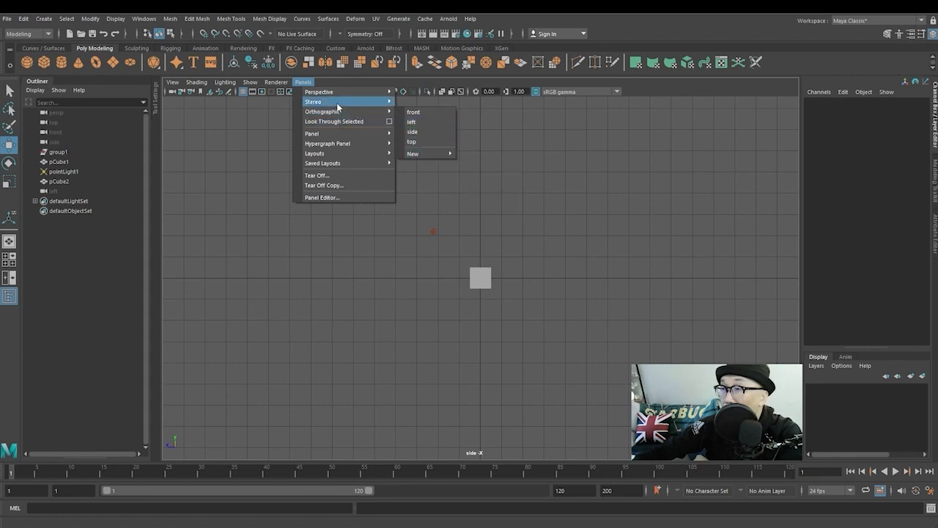
mouse_move(327, 93)
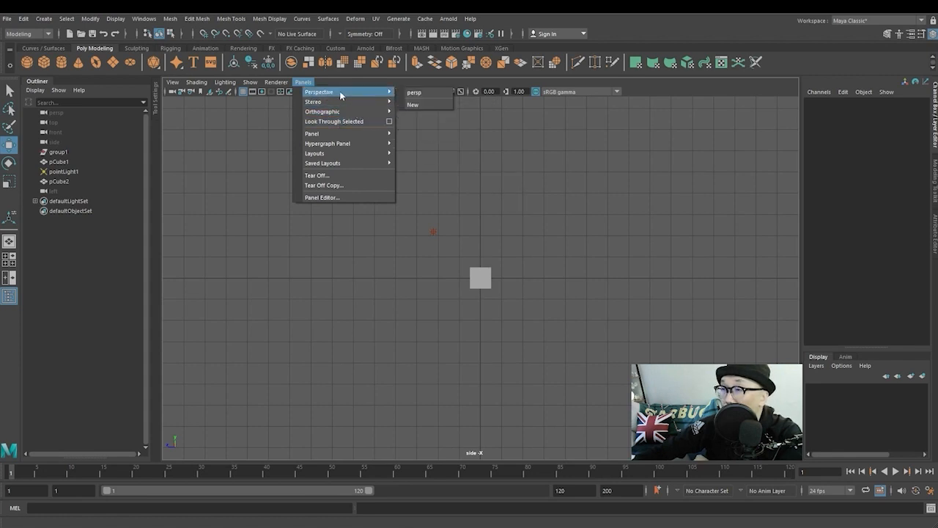
left_click(416, 93)
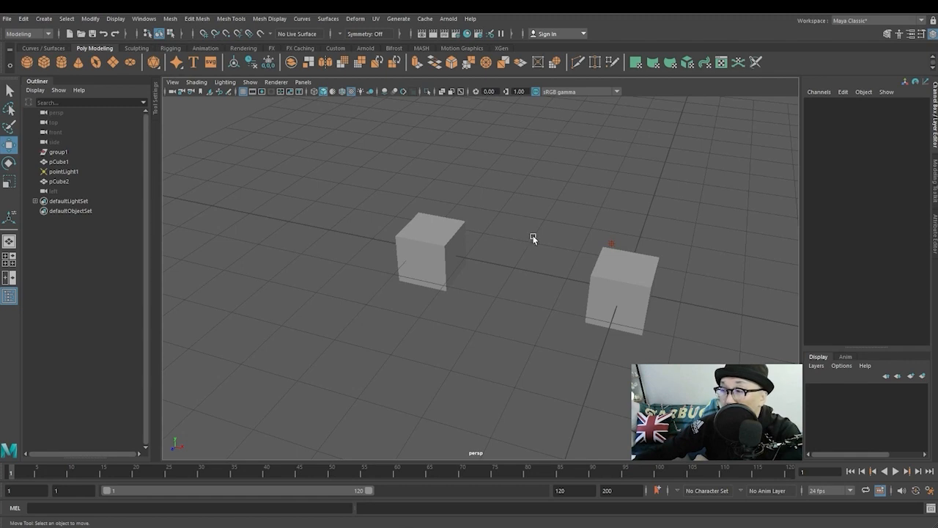
- View the maximized top view by way of the four-view layout and restore perspective to full size
key("space")
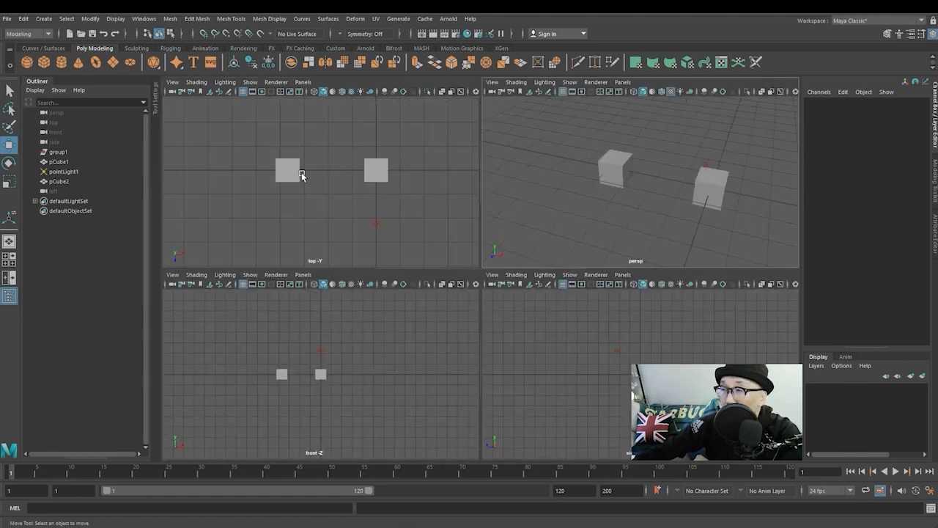
key("space")
key("space")
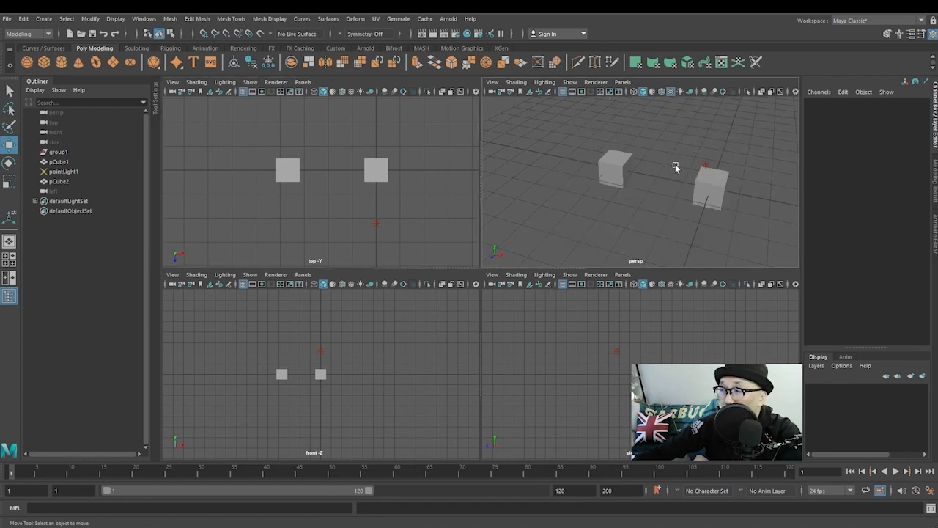
key("space")
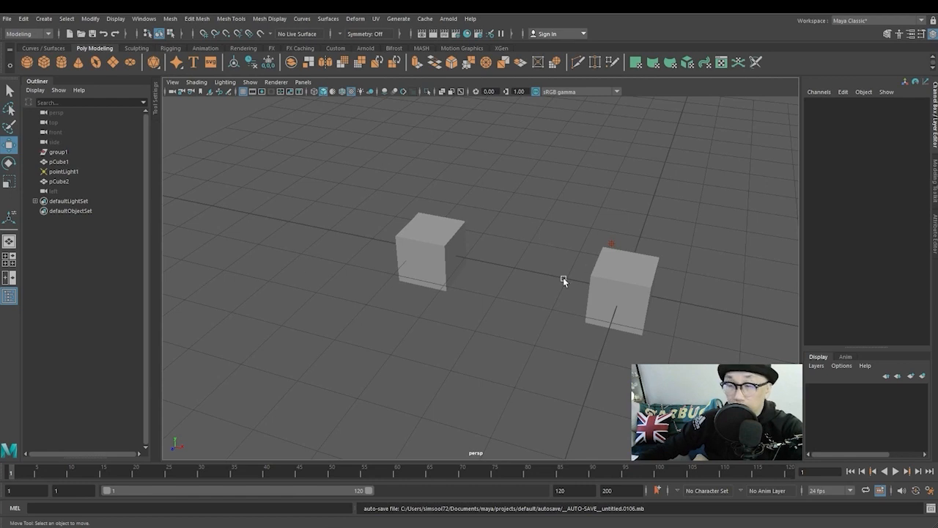
- Create an area light and move it along X to about -6.48, beyond the cubes
left_click(303, 82)
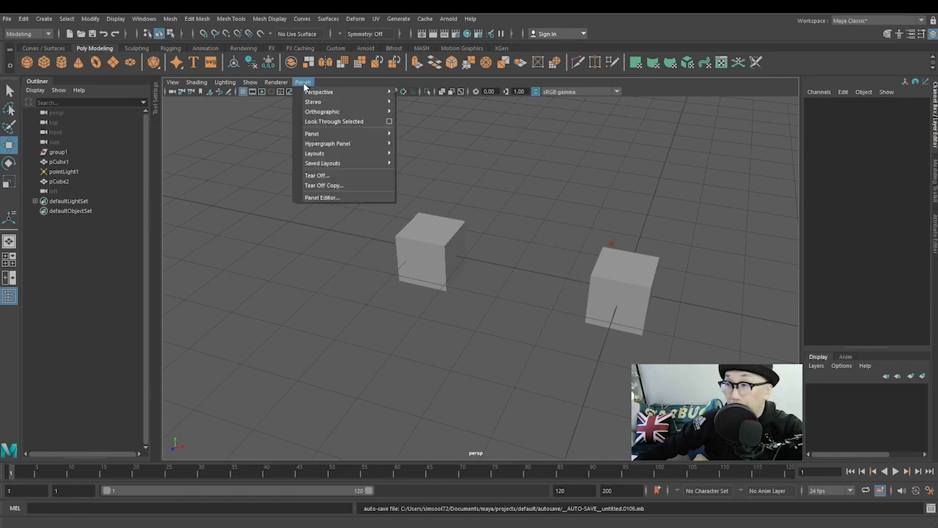
mouse_move(356, 111)
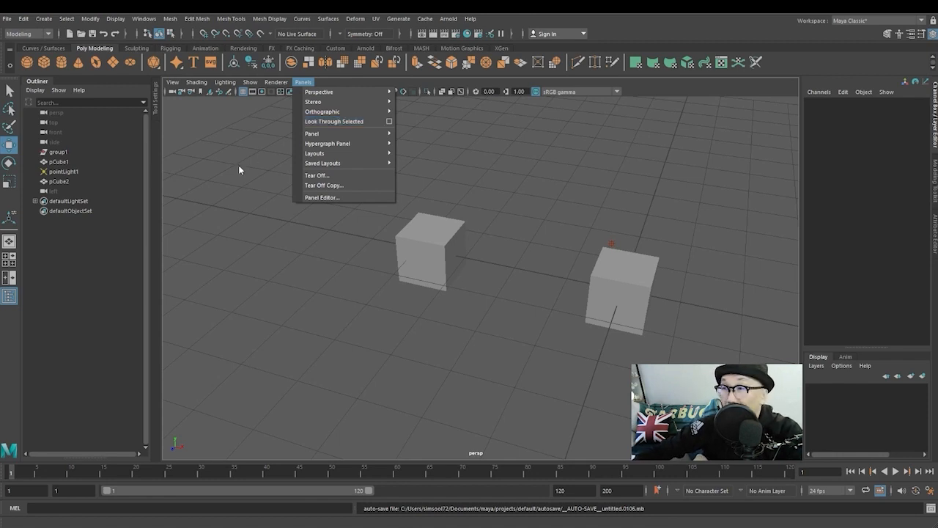
left_click(44, 19)
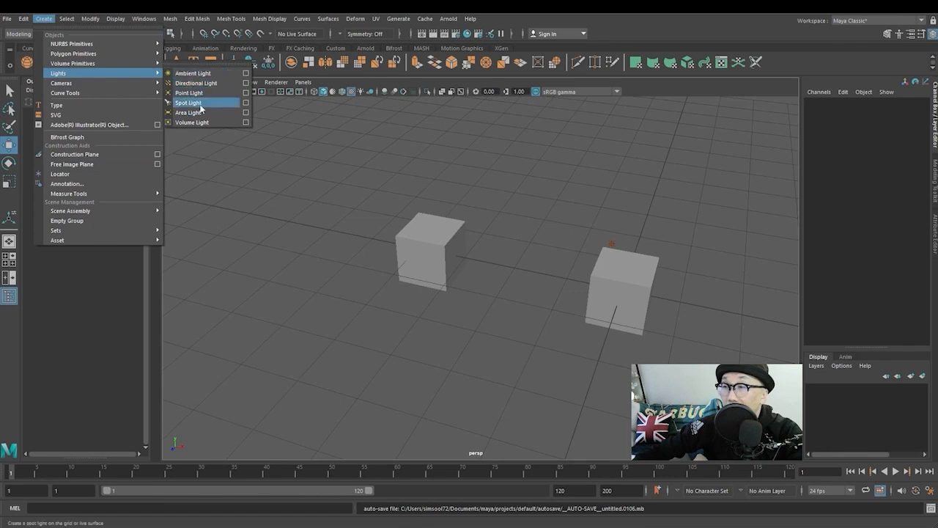
left_click(195, 113)
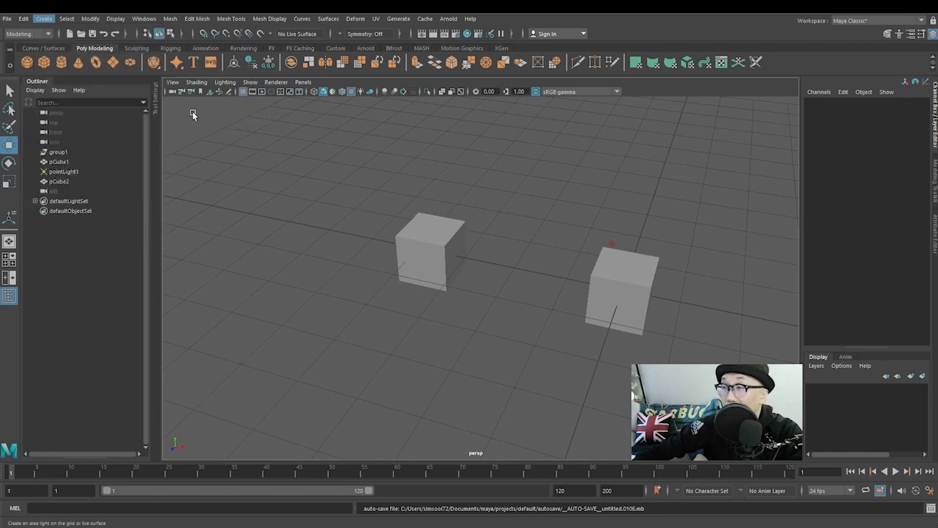
scroll(527, 326, "down", 2)
scroll(527, 334, "up", 1)
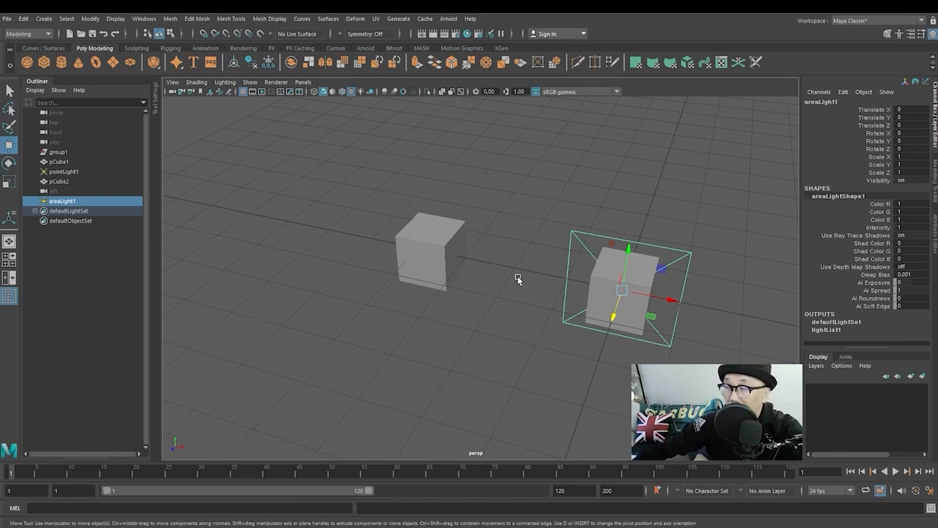
left_click_drag(656, 297, 276, 296)
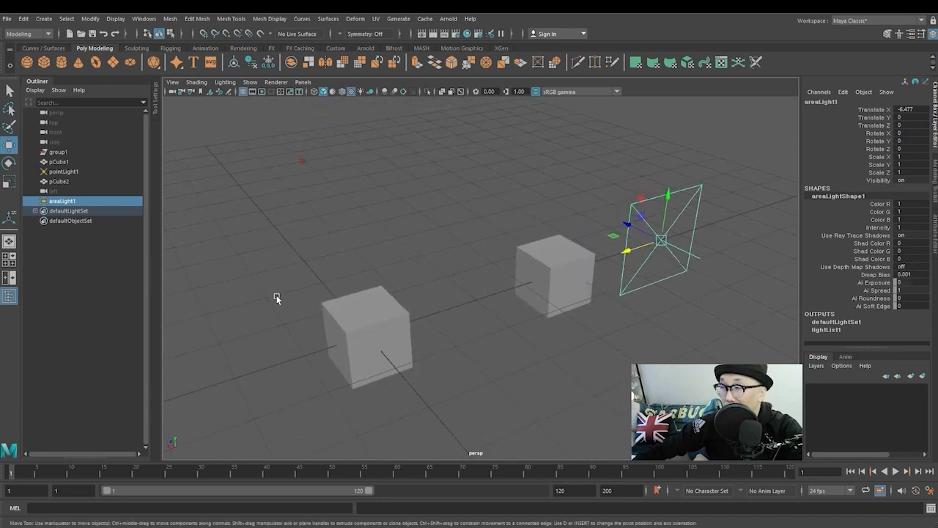
- Switch the viewport to display the scene with all lights
middle_click_drag(667, 245, 415, 266, "alt")
scroll(415, 266, "up", 3)
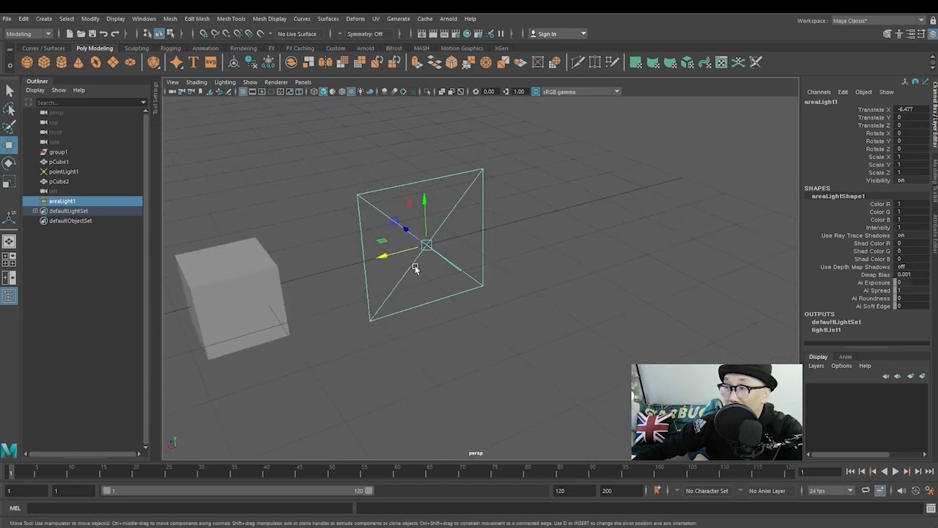
left_click_drag(415, 266, 505, 311, "alt")
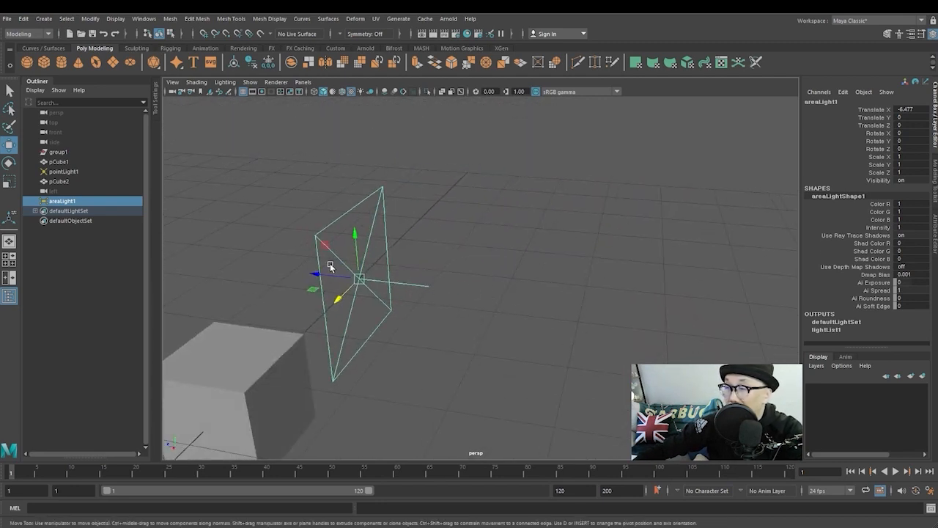
scroll(538, 328, "down", 3)
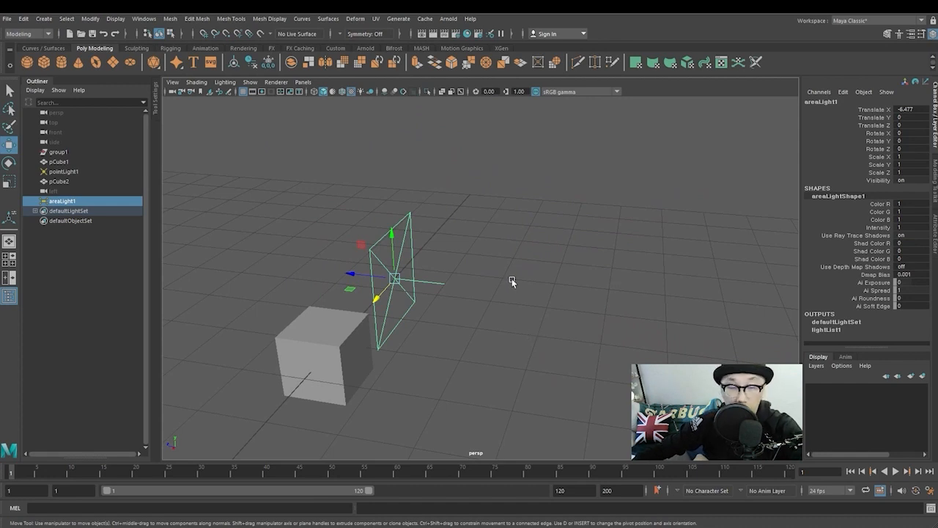
key("7")
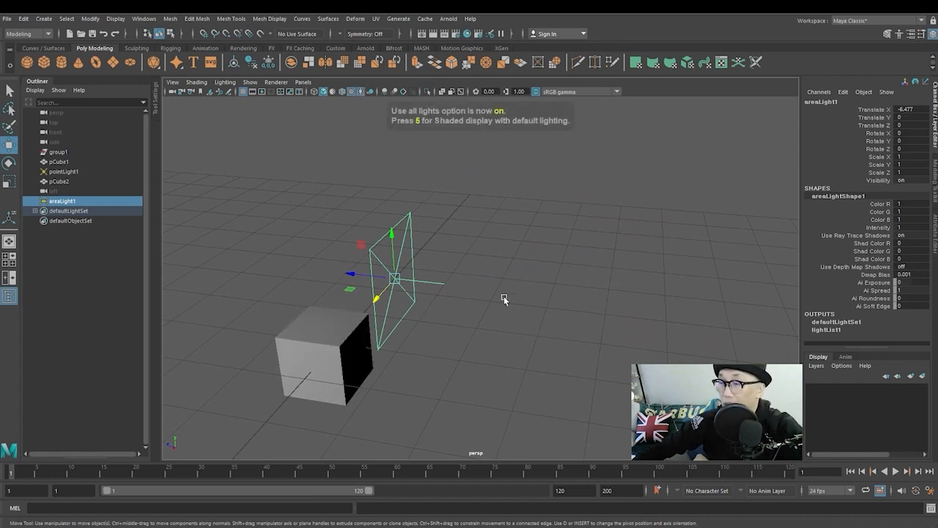
- Move the area light to about X -4.59, Y 3.21, Z 3.53, above and to the side of the cubes
mouse_move(504, 296)
left_mouse_down("alt")
mouse_move(482, 316)
mouse_move(597, 299)
left_mouse_up("alt")
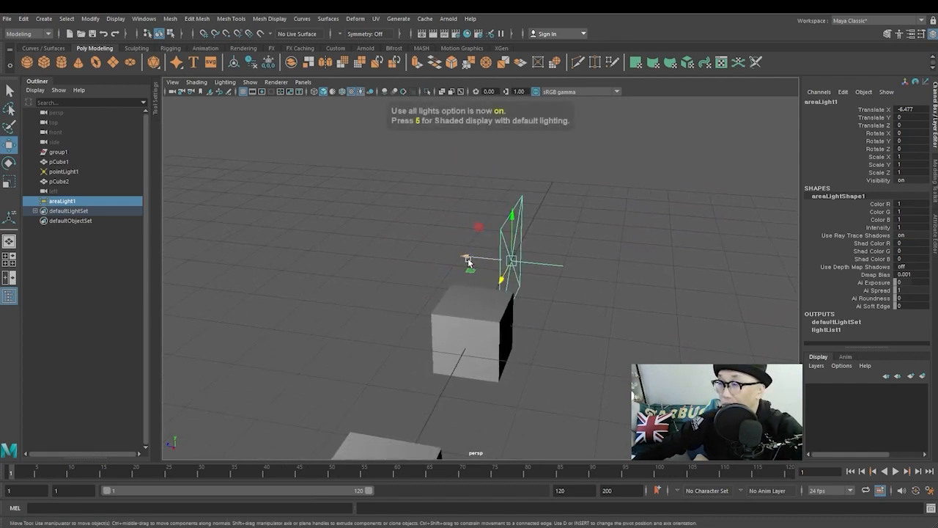
left_click_drag(468, 261, 209, 352)
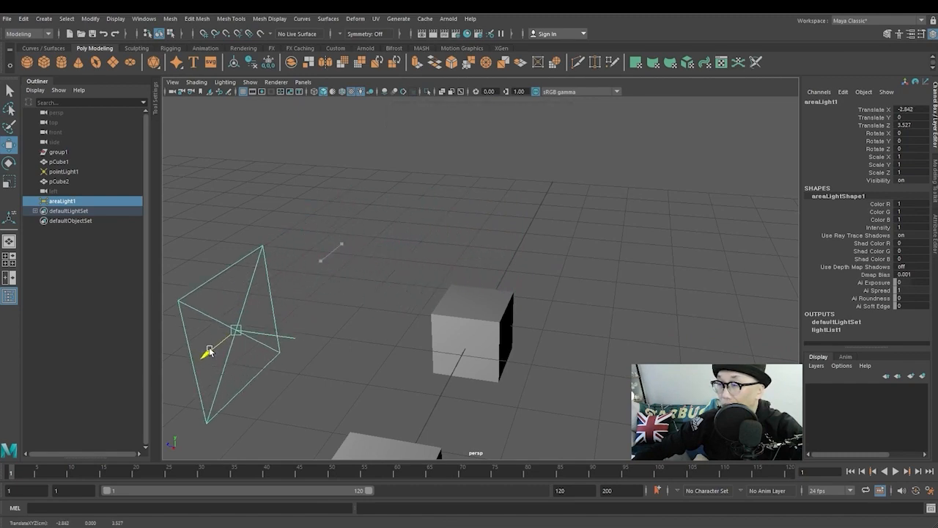
scroll(376, 357, "down", 3)
left_click_drag(407, 382, 410, 308, "alt")
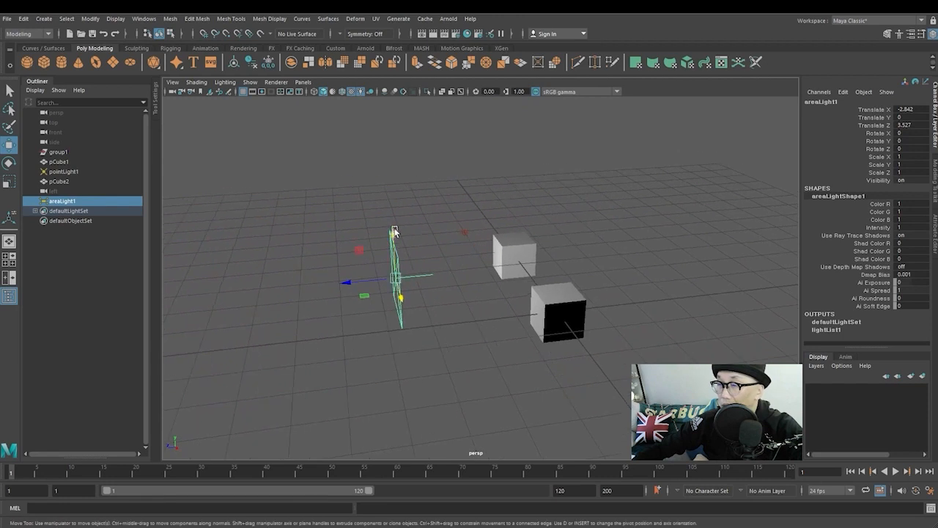
left_click_drag(396, 231, 403, 121)
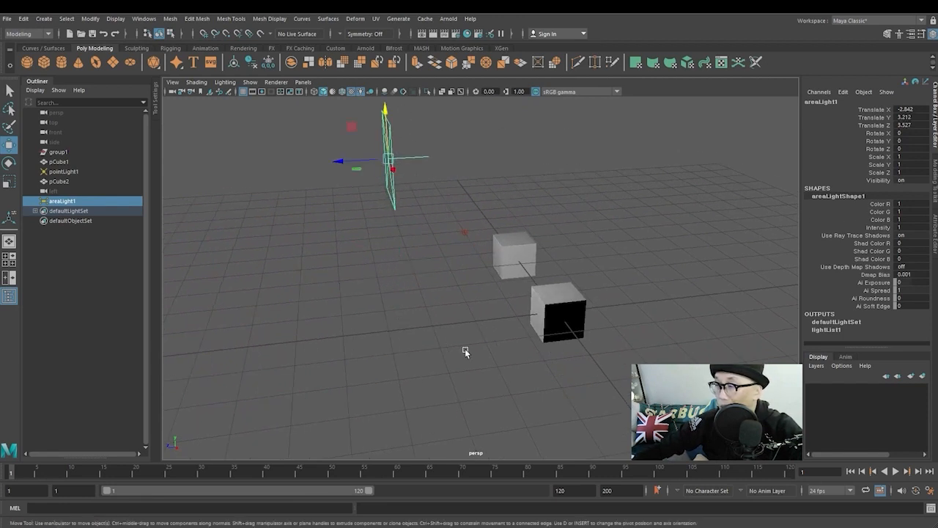
left_click_drag(464, 351, 540, 231, "alt")
left_click_drag(553, 182, 481, 191)
left_click_drag(515, 248, 438, 225, "alt")
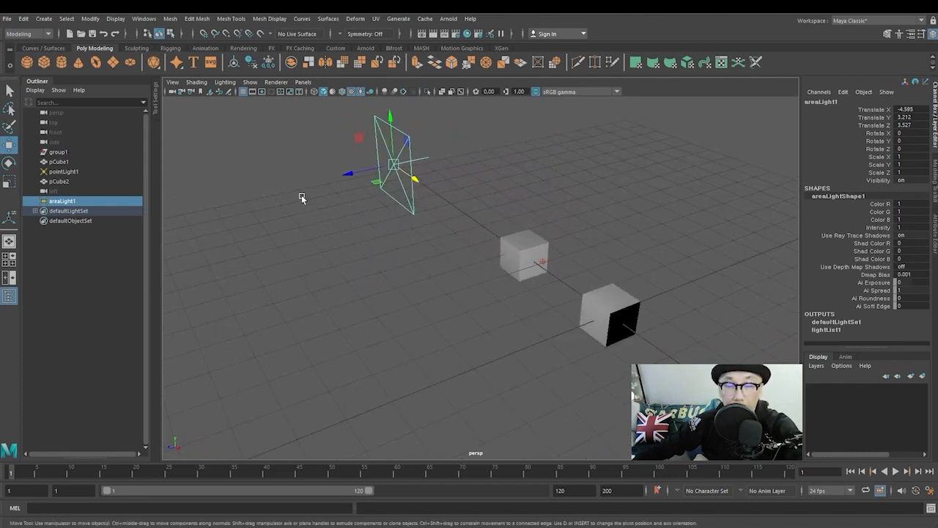
- Rotate the area light to about -52.8, -23.6, 27.8 degrees and shift it to about 3.37 in Z
key("e")
left_click_drag(356, 142, 565, 214)
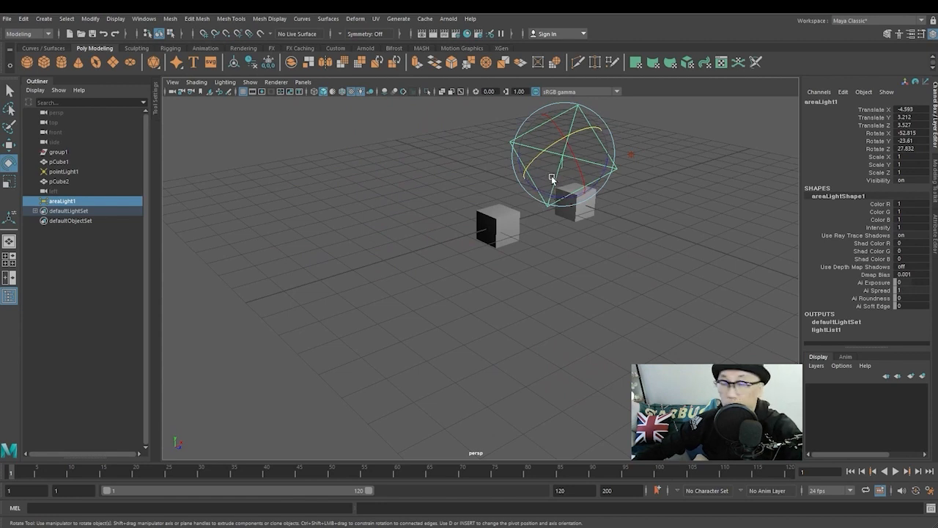
key("w")
left_click_drag(590, 163, 487, 276)
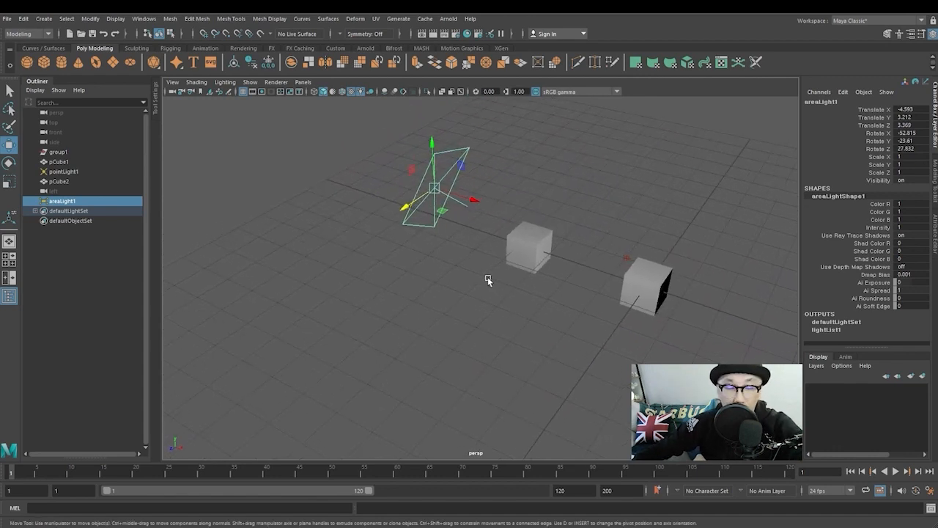
- Use the Show Manipulator tool to re-aim the area light and move its origin to about Y 3.83, Z 5.08
key("t")
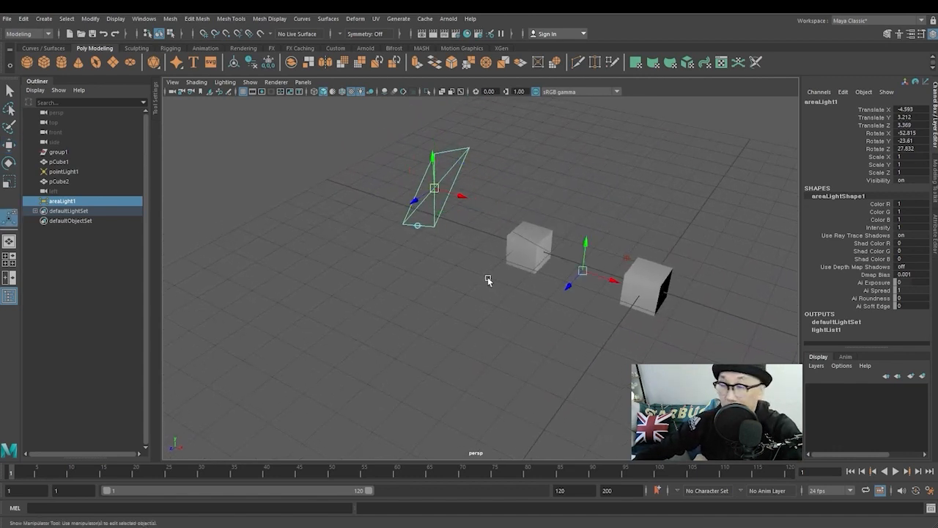
left_click_drag(499, 281, 370, 176, "alt")
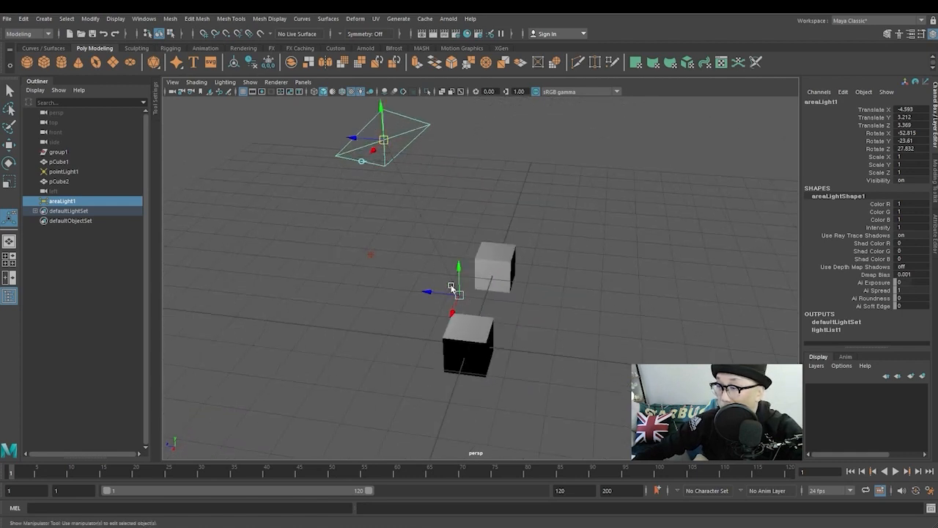
left_click_drag(441, 290, 548, 350)
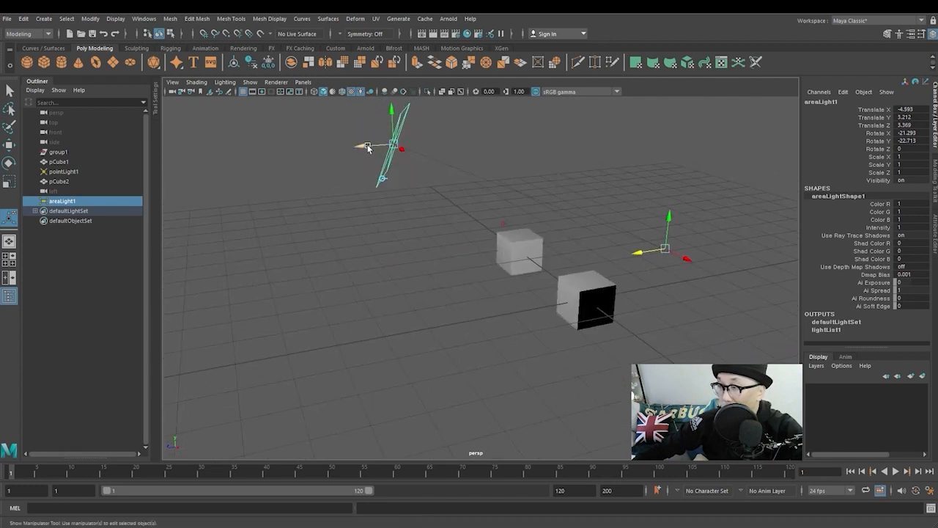
left_click_drag(368, 148, 599, 206, "alt")
left_click_drag(483, 189, 458, 193, "alt")
left_click_drag(467, 238, 746, 198)
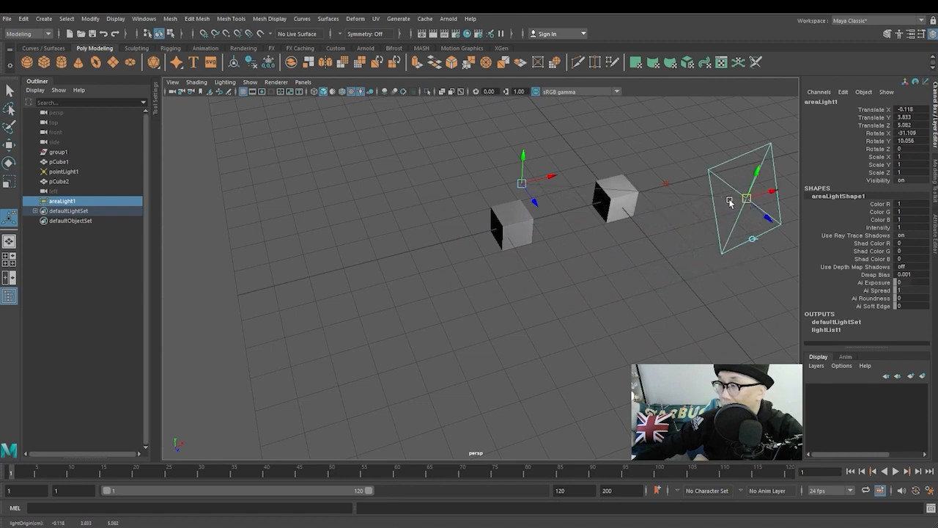
left_click_drag(457, 212, 547, 255, "alt")
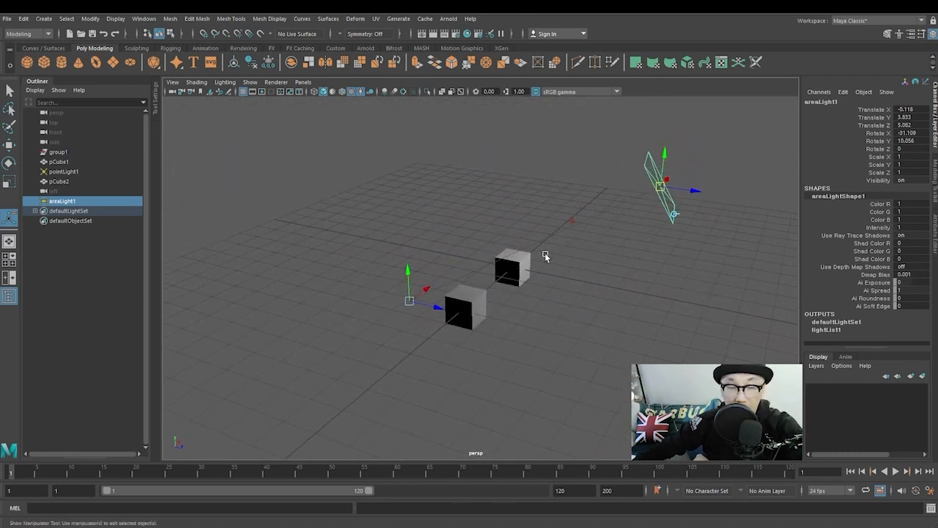
- Delete the point light from the scene
left_click_drag(644, 227, 516, 232, "alt")
left_click(486, 196)
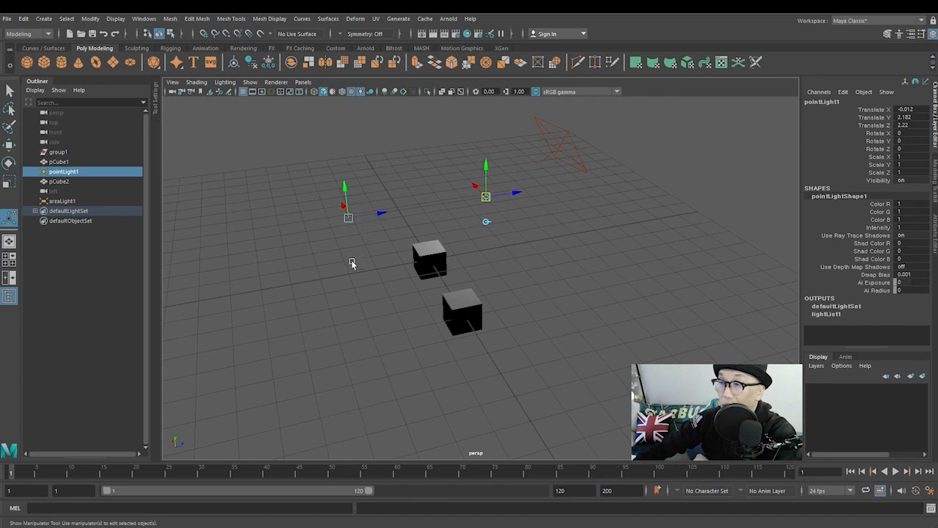
key("Delete")
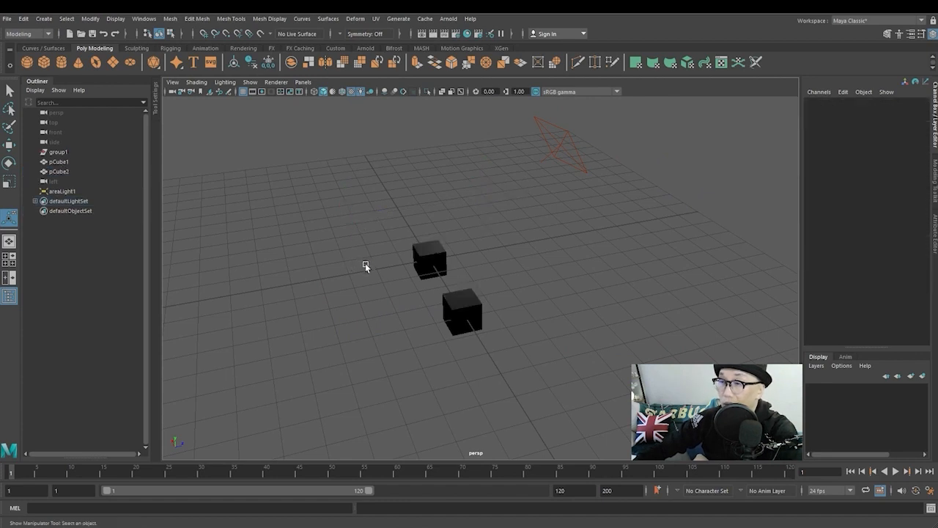
- Move the area light's origin to about -2.51, 2.13, 2.44 and its target point beside the cubes, aiming it at about -32.7, -2.2 degrees
left_click(561, 145)
left_click_drag(597, 243, 538, 218, "alt")
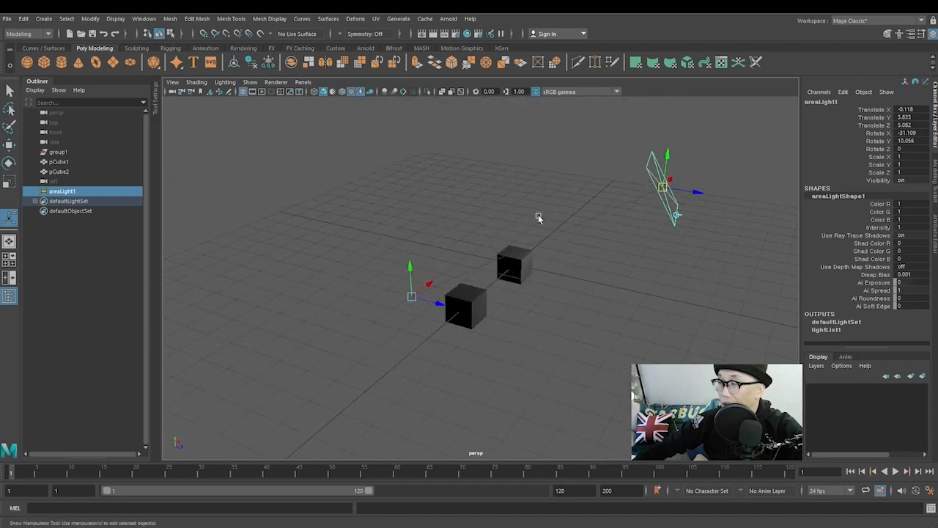
left_click_drag(662, 187, 551, 247)
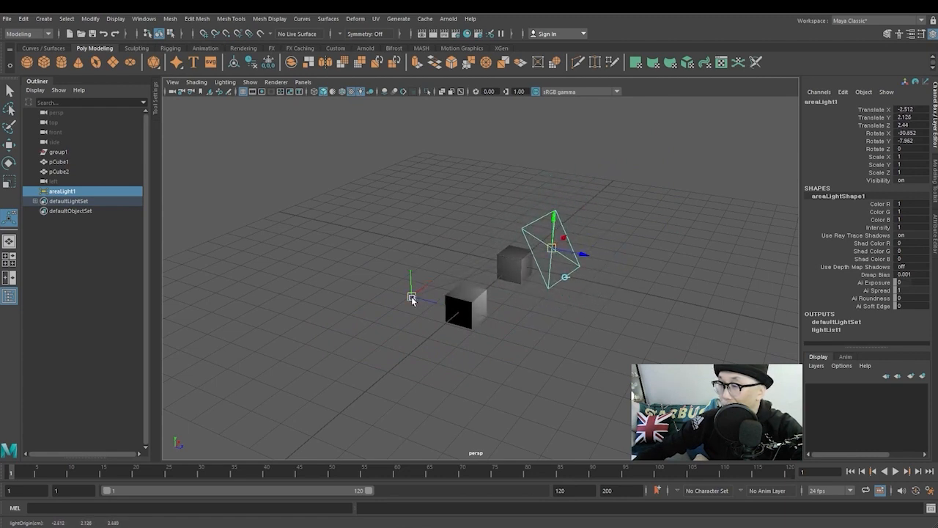
left_click_drag(411, 300, 407, 358)
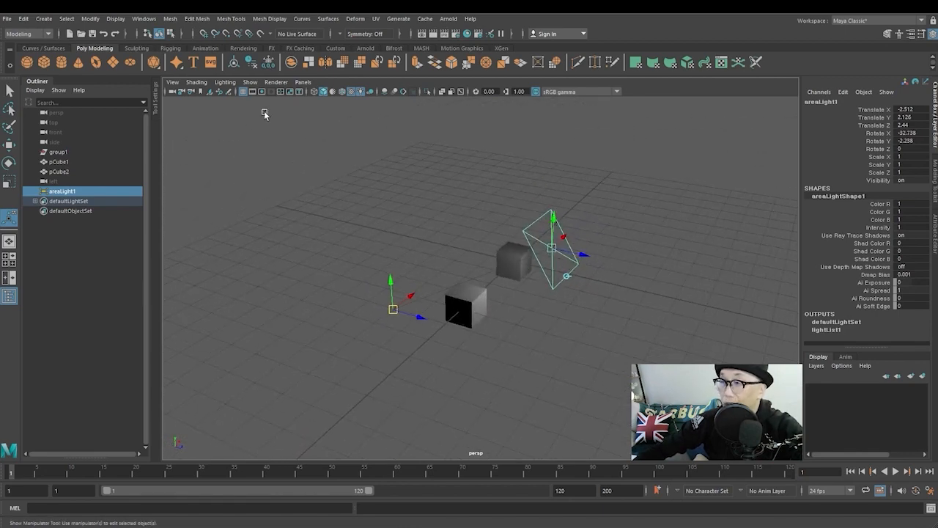
- Set the viewport to look through the selected area light
left_click(303, 81)
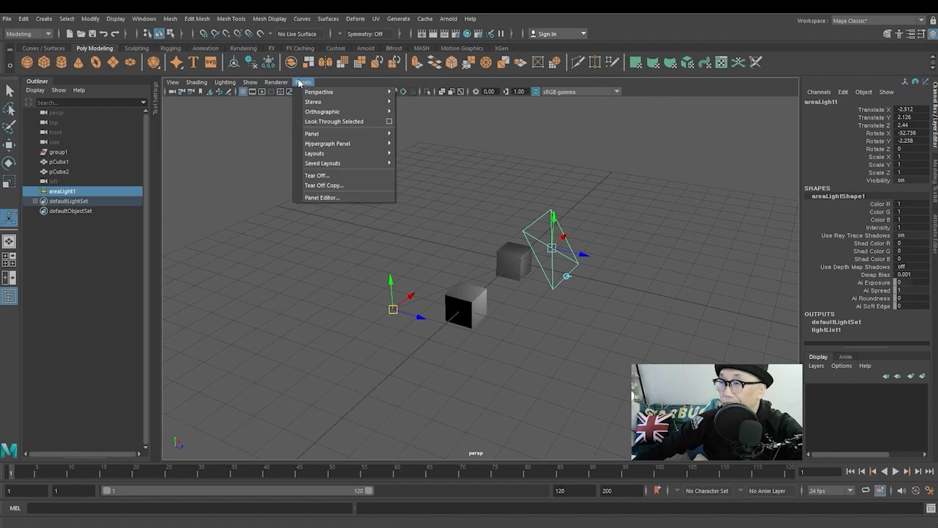
left_click(313, 121)
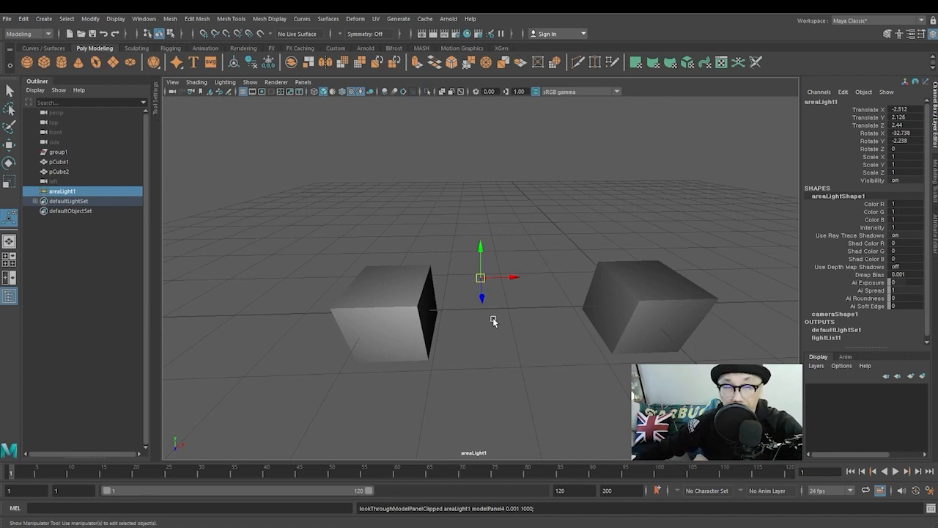
left_click(296, 82)
left_click(331, 123)
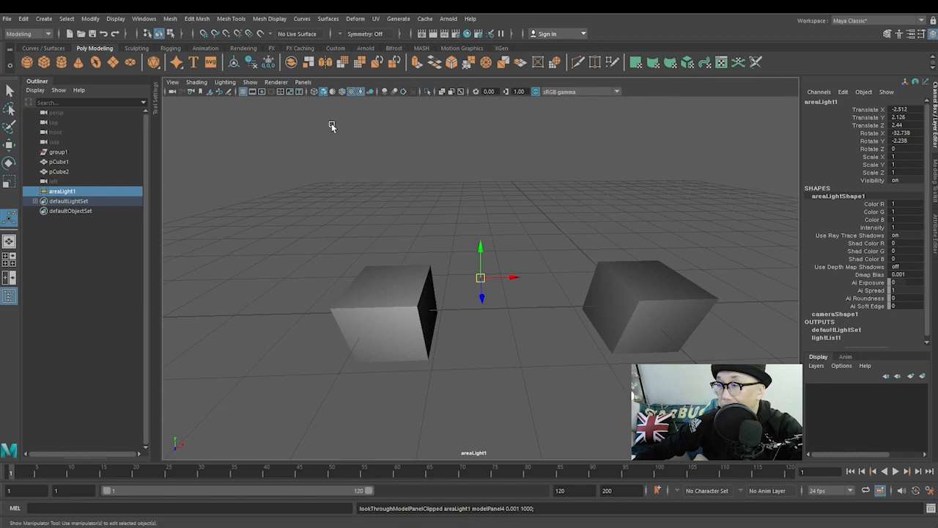
- Deselect the area light and orbit the view through it around the cubes
left_click(302, 82)
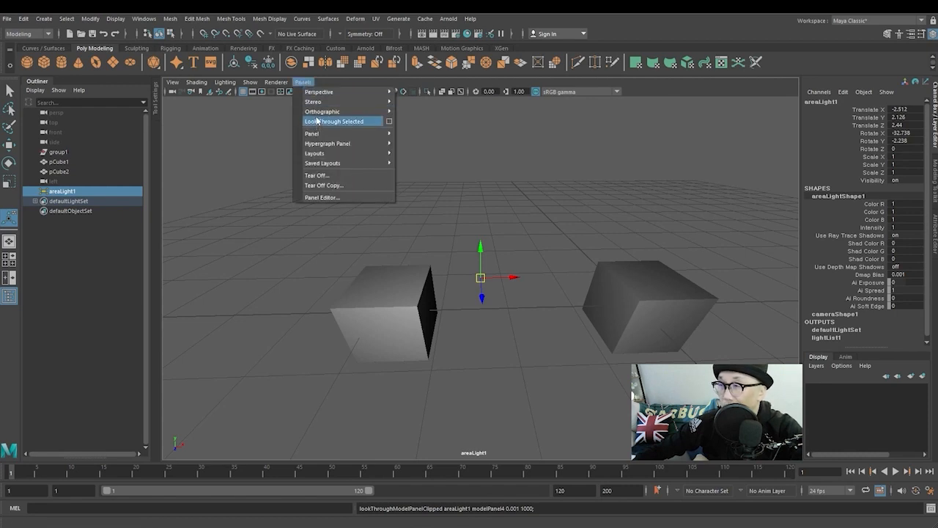
mouse_move(323, 143)
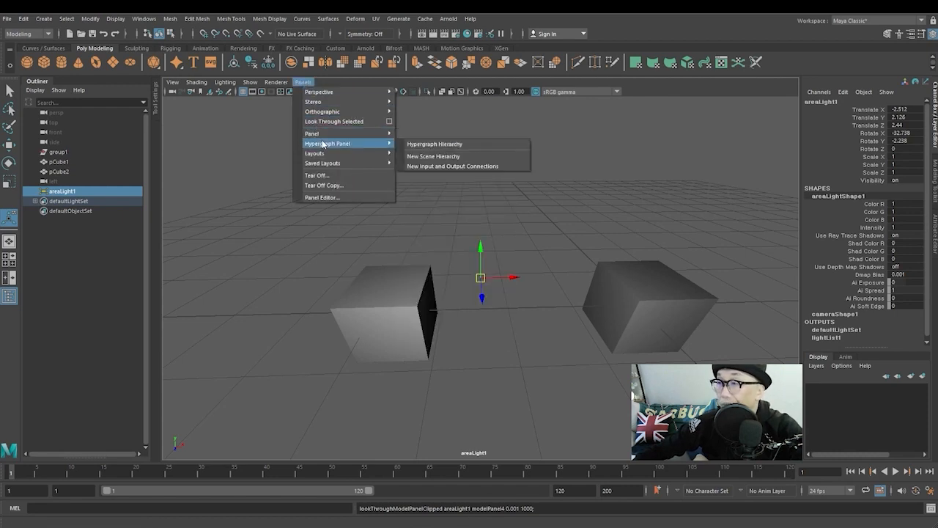
left_click(273, 262)
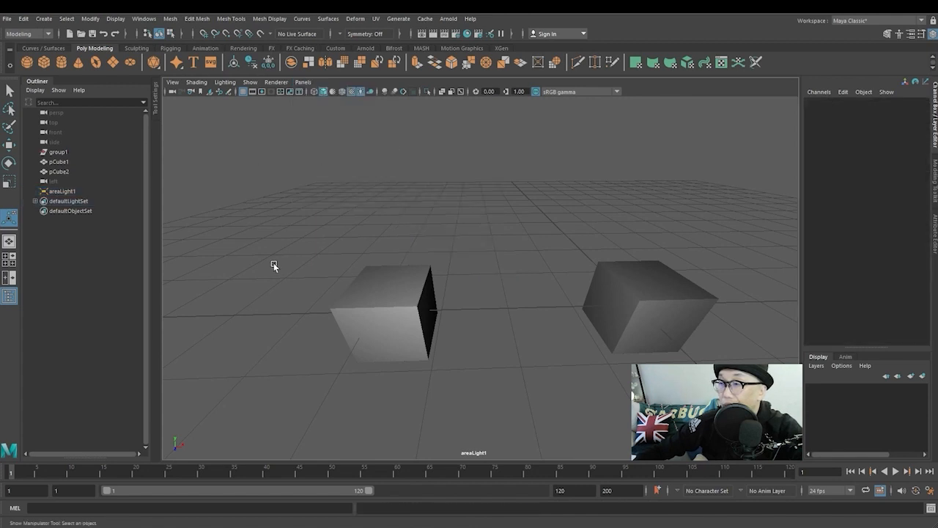
left_click_drag(273, 262, 435, 280, "alt")
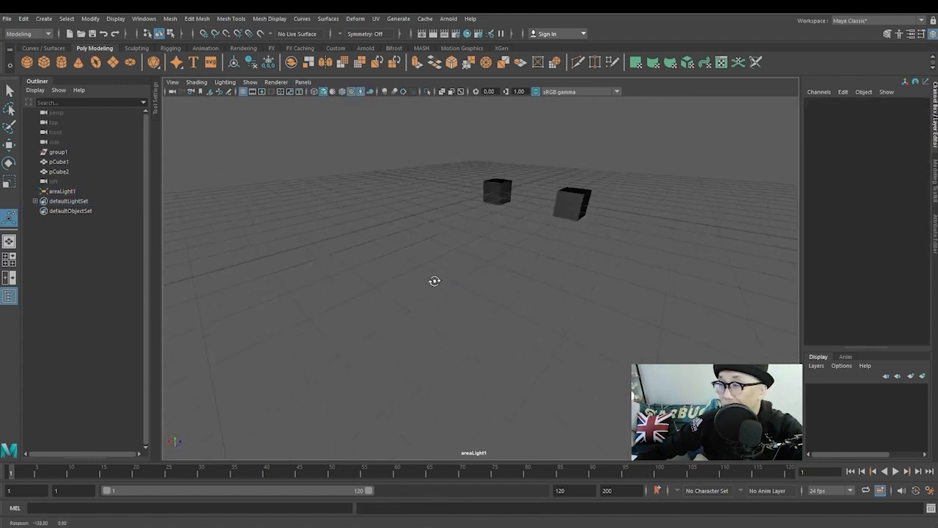
- Switch the viewport from the area light's view back to the persp camera
left_click(303, 82)
mouse_move(308, 93)
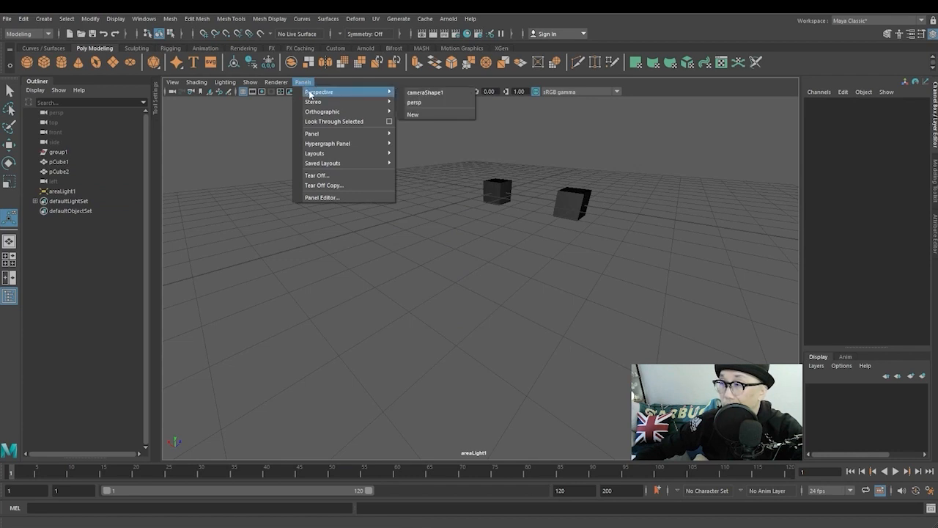
left_click(429, 96)
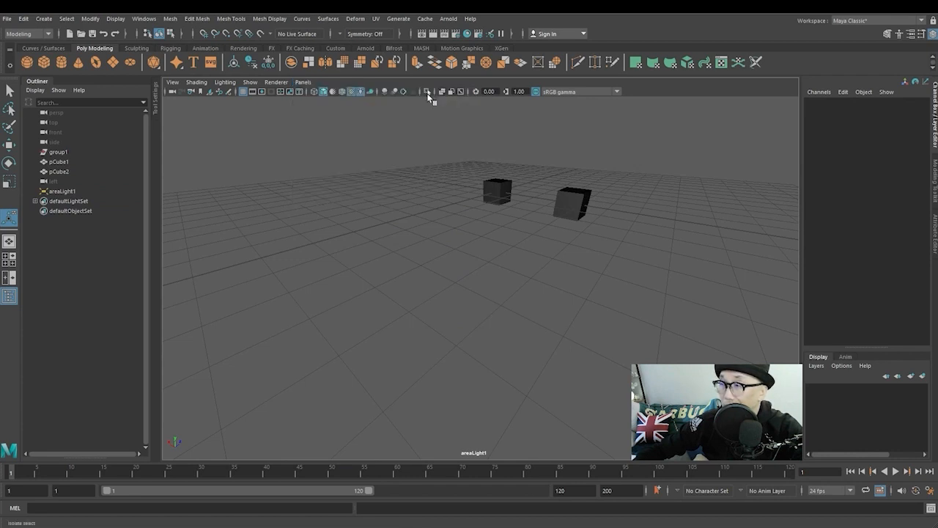
left_click(303, 81)
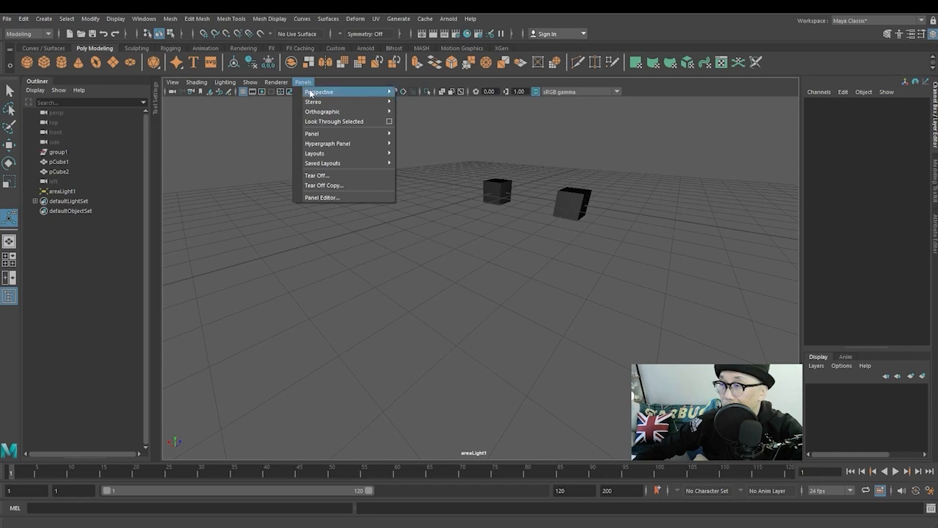
mouse_move(312, 93)
left_click(415, 103)
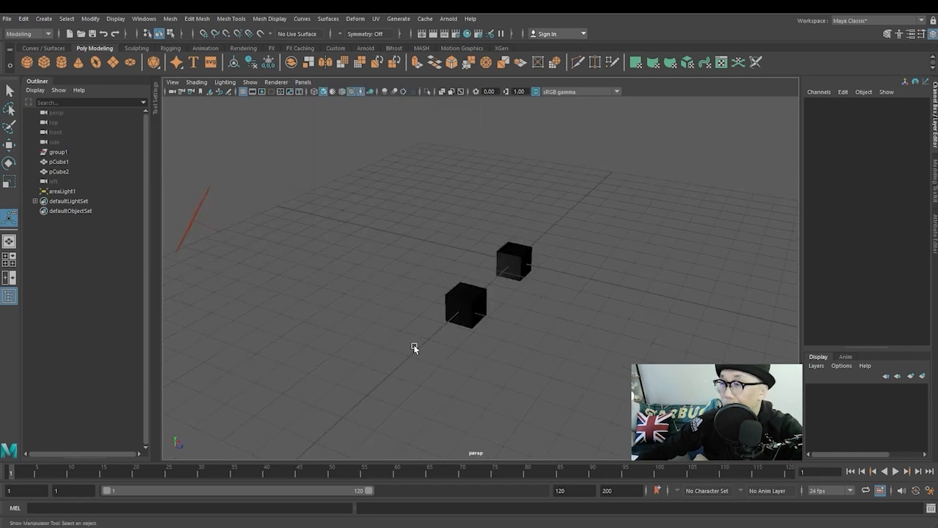
- Select the area light and set the viewport to look through it again
left_click_drag(414, 348, 605, 330, "alt")
left_click(663, 273)
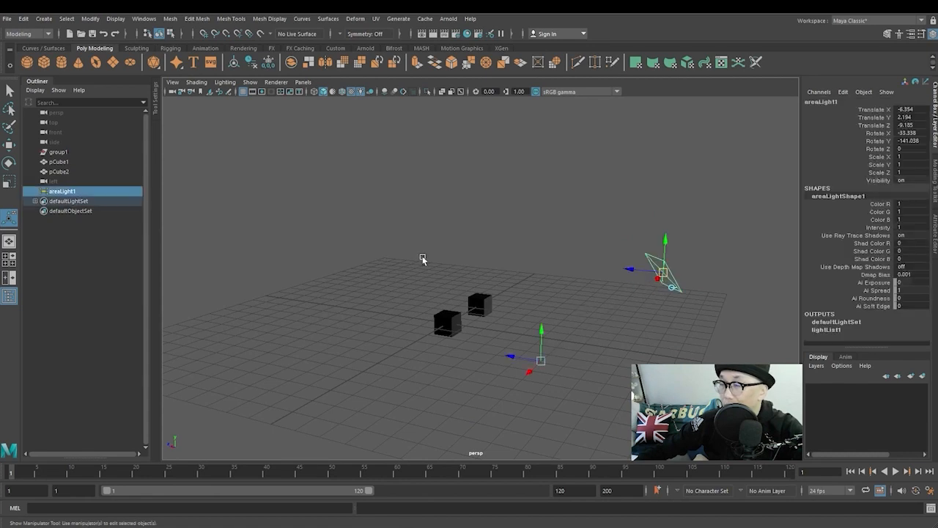
left_click(305, 82)
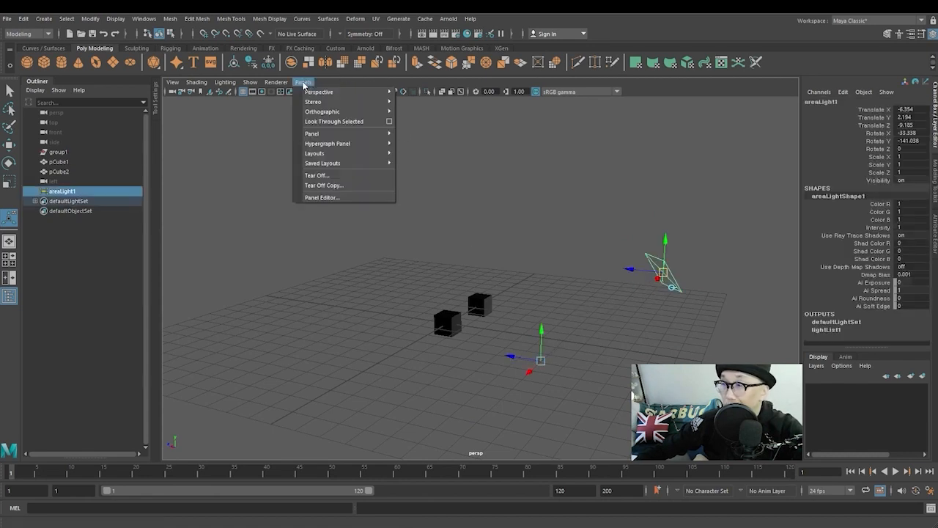
left_click(316, 121)
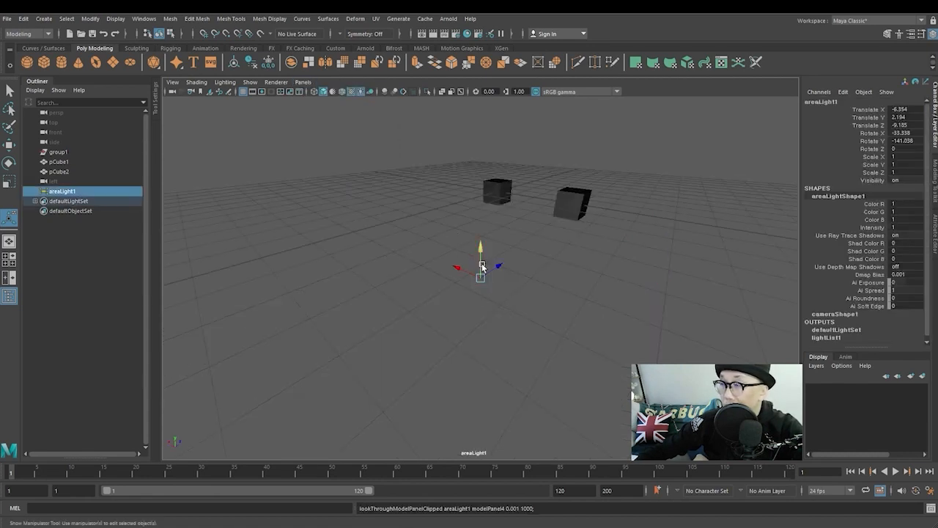
- Reposition the area light by navigating its view closer to the cubes, to about -4.7, 1.5, -1.95 with rotation about 154, -51.4, -180 degrees
left_click_drag(481, 253, 547, 214, "alt")
scroll(538, 215, "down", 8)
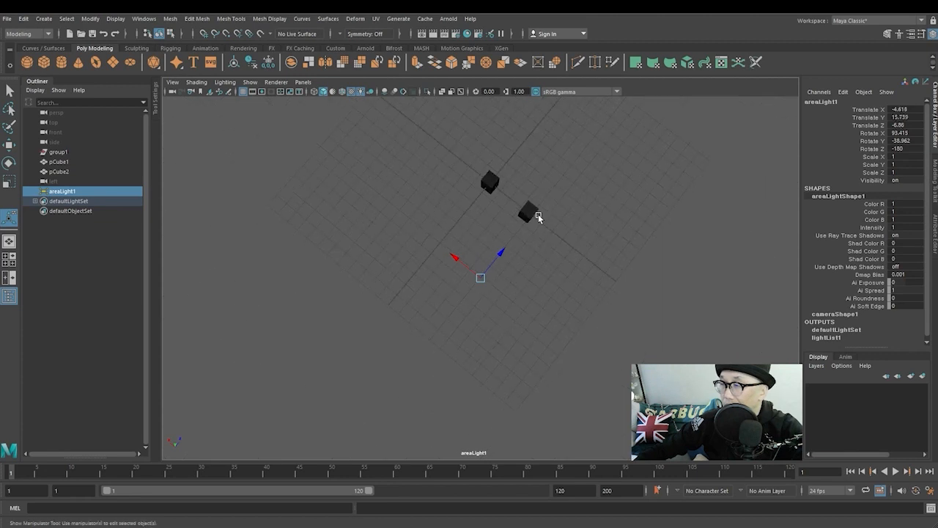
left_click_drag(541, 257, 530, 204, "alt")
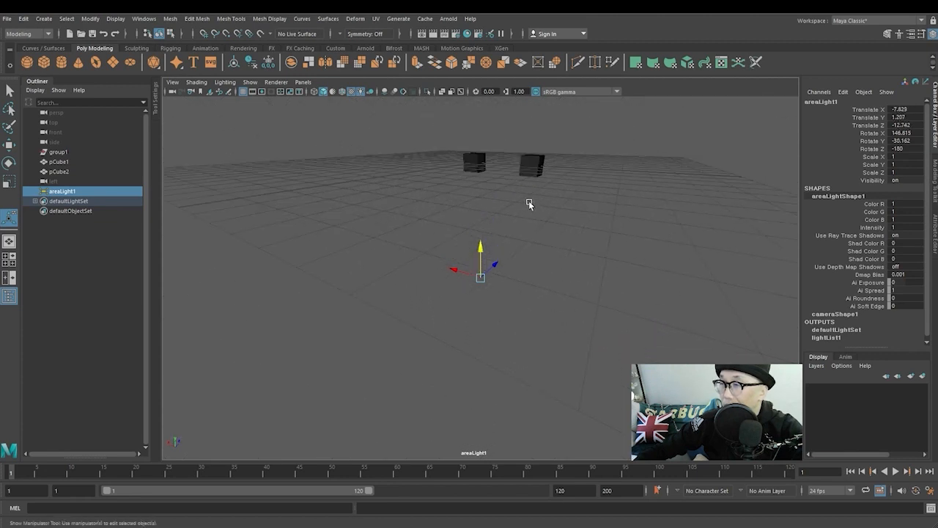
middle_click_drag(528, 199, 495, 288, "alt")
scroll(517, 284, "up", 6)
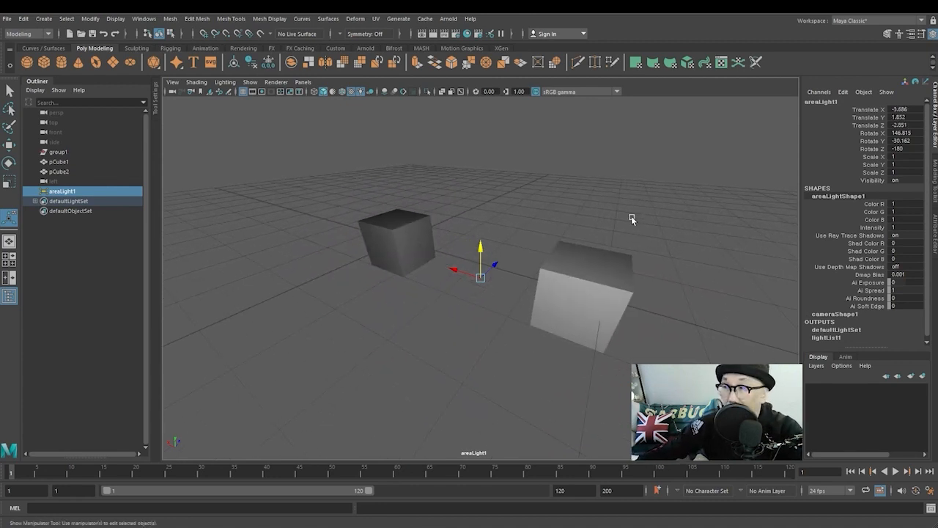
left_click_drag(606, 261, 555, 244, "alt")
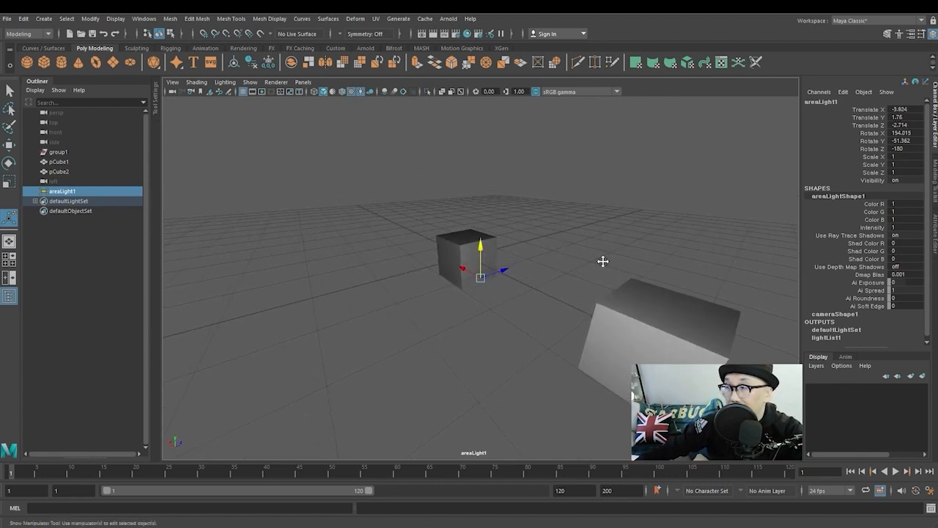
middle_click_drag(603, 262, 511, 236, "alt")
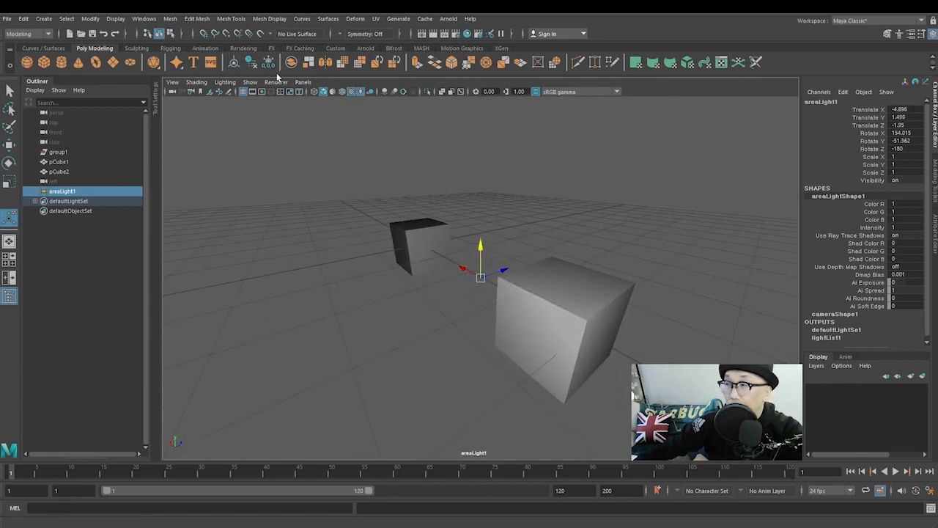
- Return to the persp camera and move the area light's origin up and away from the cubes to about -11.12, 8.58, -6.17
left_click(303, 82)
mouse_move(392, 91)
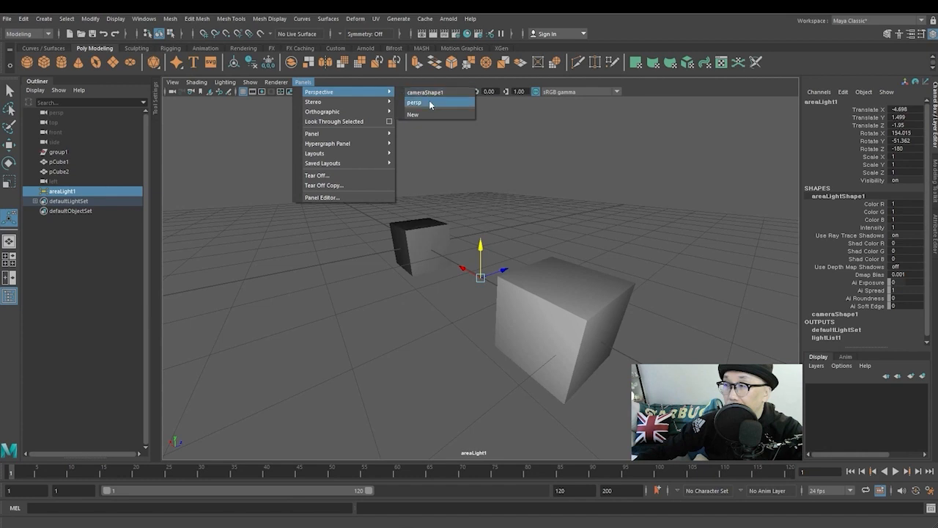
left_click(431, 104)
left_click_drag(513, 322, 658, 146, "alt")
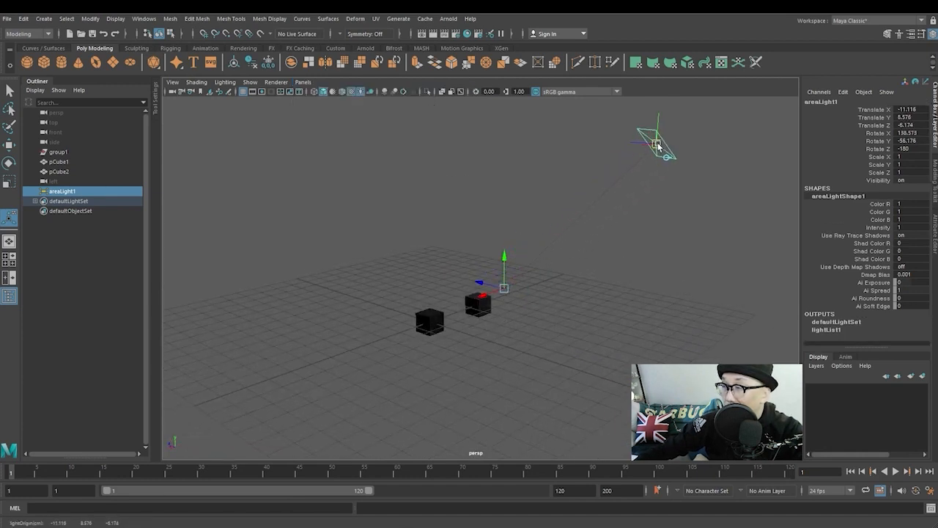
- Look through the area light and dolly in on the cubes, bringing the light to about -4.35, 1.39, -1.64
left_click(303, 81)
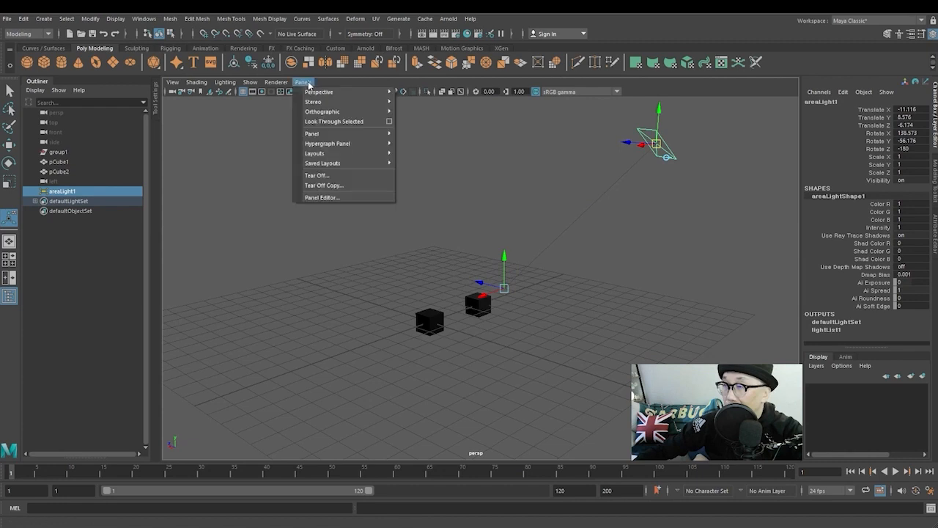
left_click(321, 121)
scroll(496, 290, "up", 10)
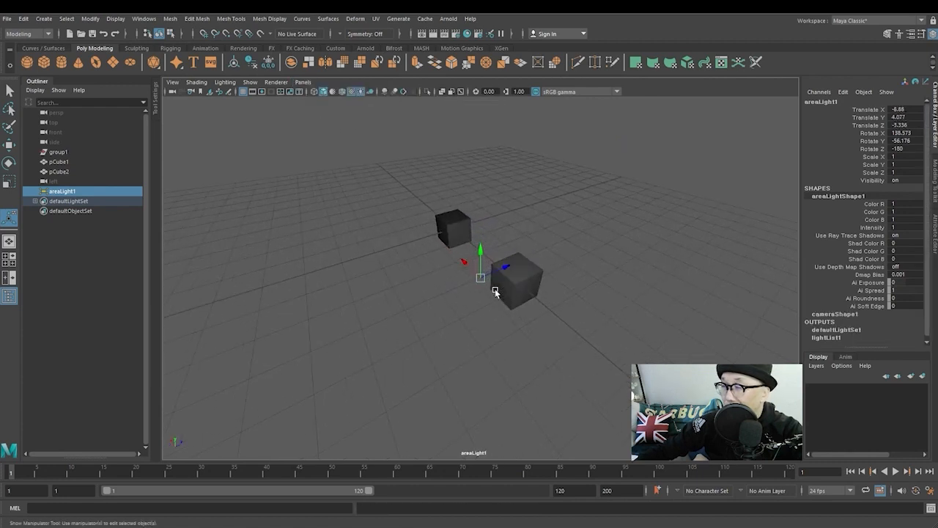
- Return to the persp camera and move the area light's target point between the two cubes, aiming it at about 148.7, -41 degrees
left_click(302, 81)
mouse_move(323, 92)
left_click(415, 103)
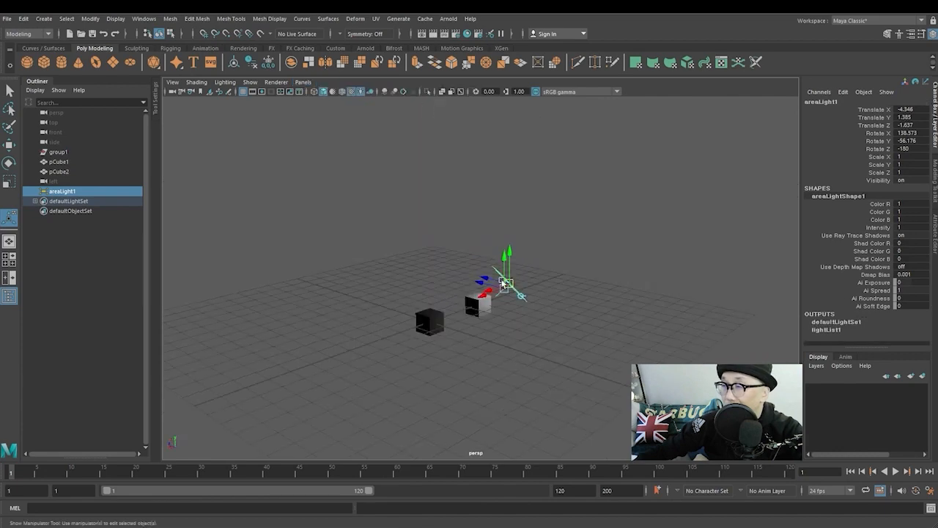
left_click_drag(527, 363, 638, 345, "alt")
scroll(557, 315, "up", 8)
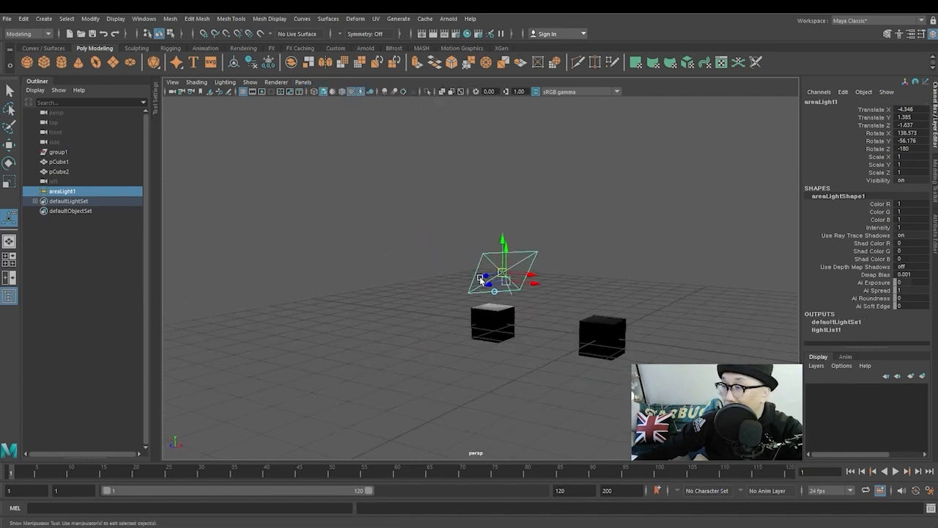
left_click_drag(554, 306, 454, 329, "alt")
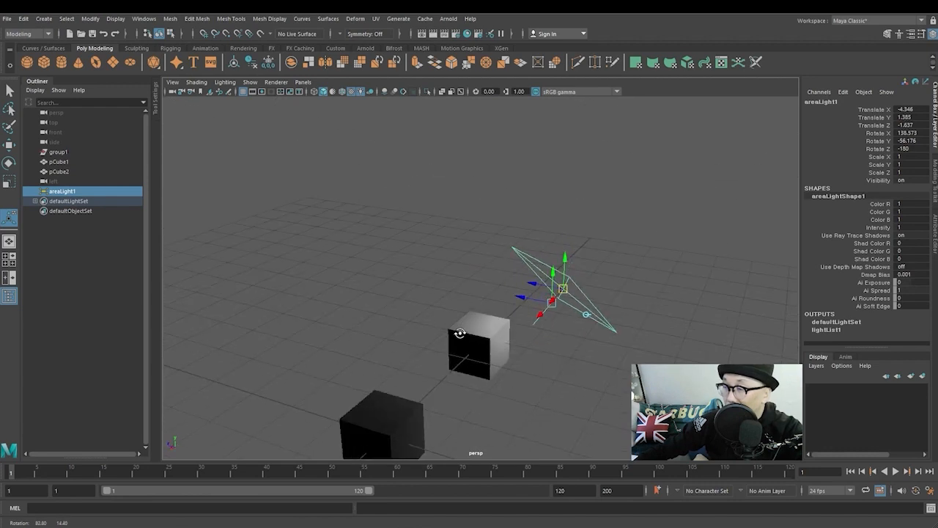
left_click_drag(555, 307, 394, 406)
left_click_drag(501, 375, 425, 344, "alt")
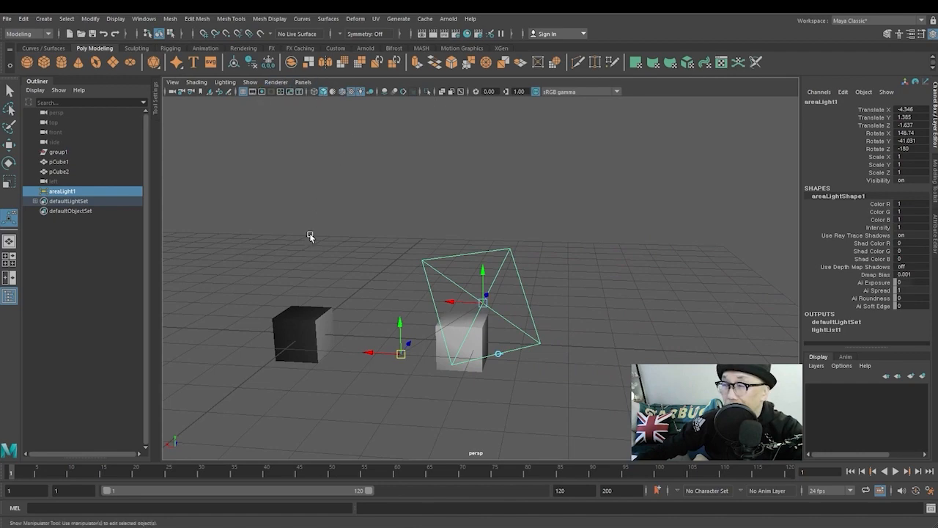
left_click_drag(371, 309, 329, 218, "alt")
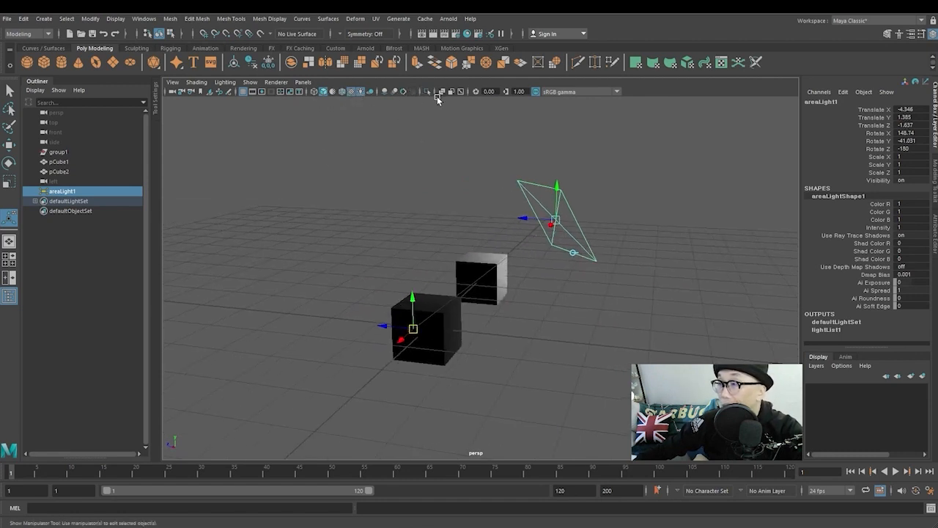
- Select pCube2, isolate it in the viewport, and turn isolation off again to show all objects
left_click(469, 238)
left_click(491, 273)
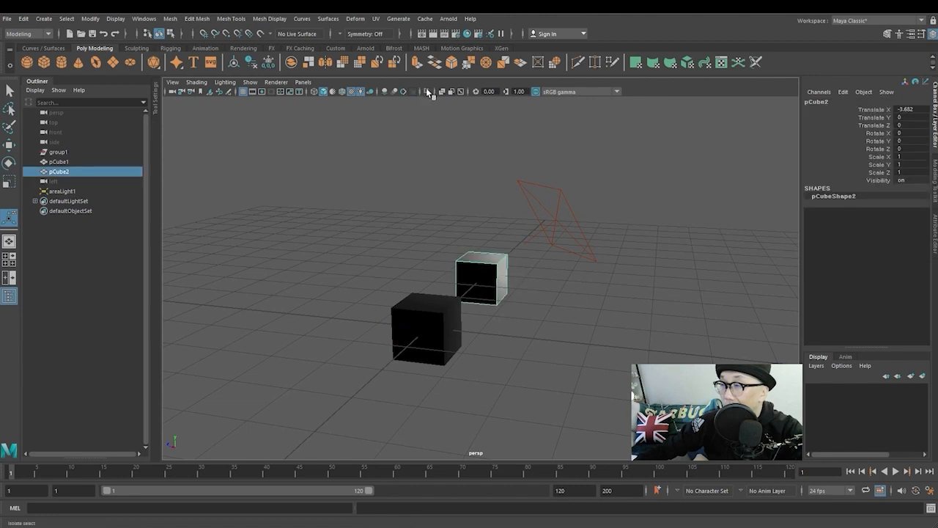
left_click(426, 91)
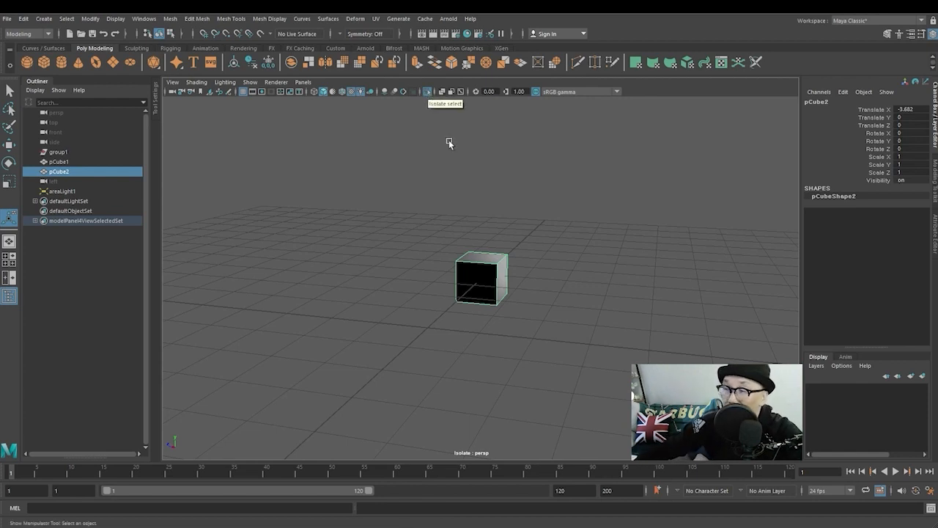
left_click(429, 93)
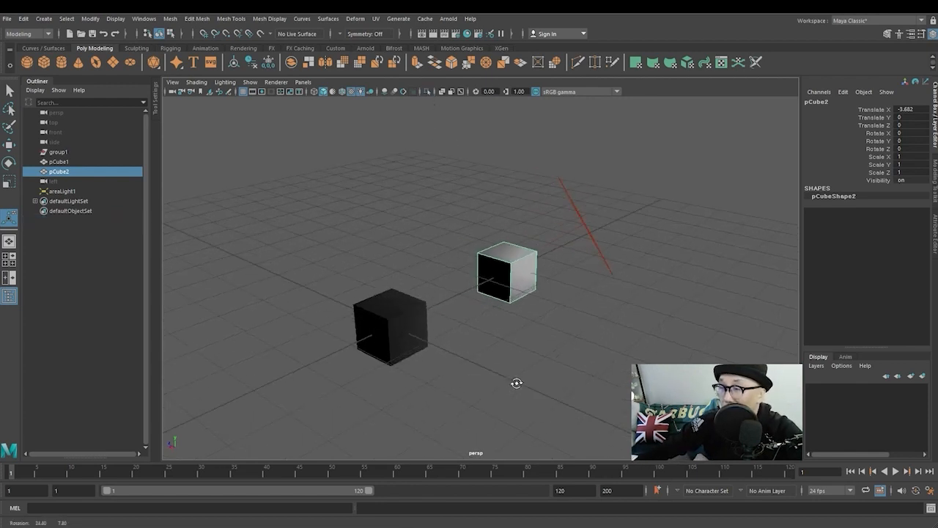